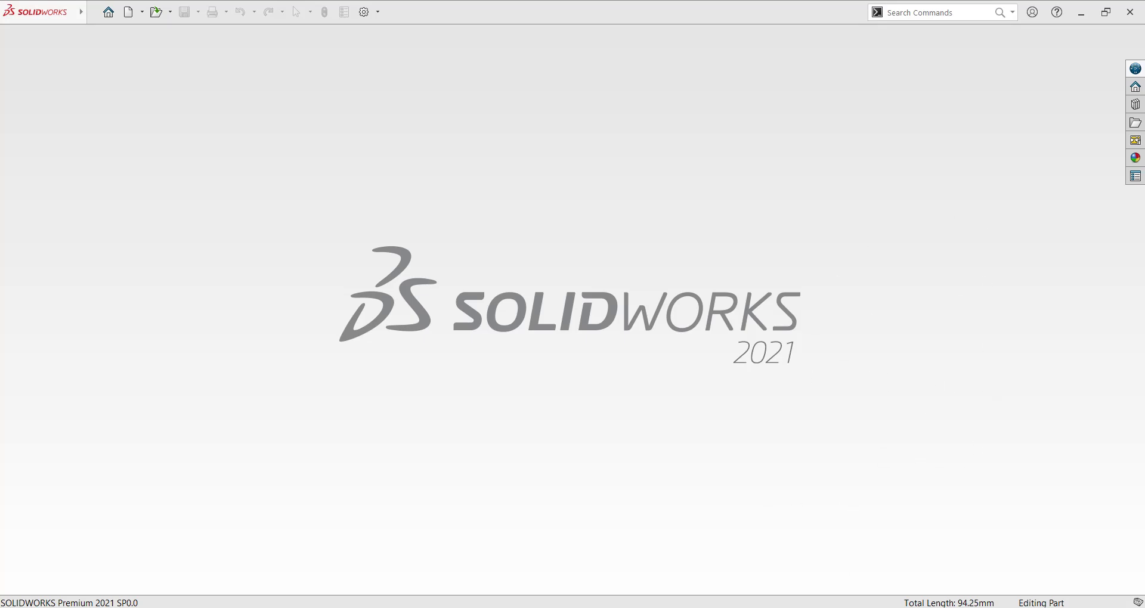
- Check the bracket reference drawing, then create a new Part document
key("alt+Tab")
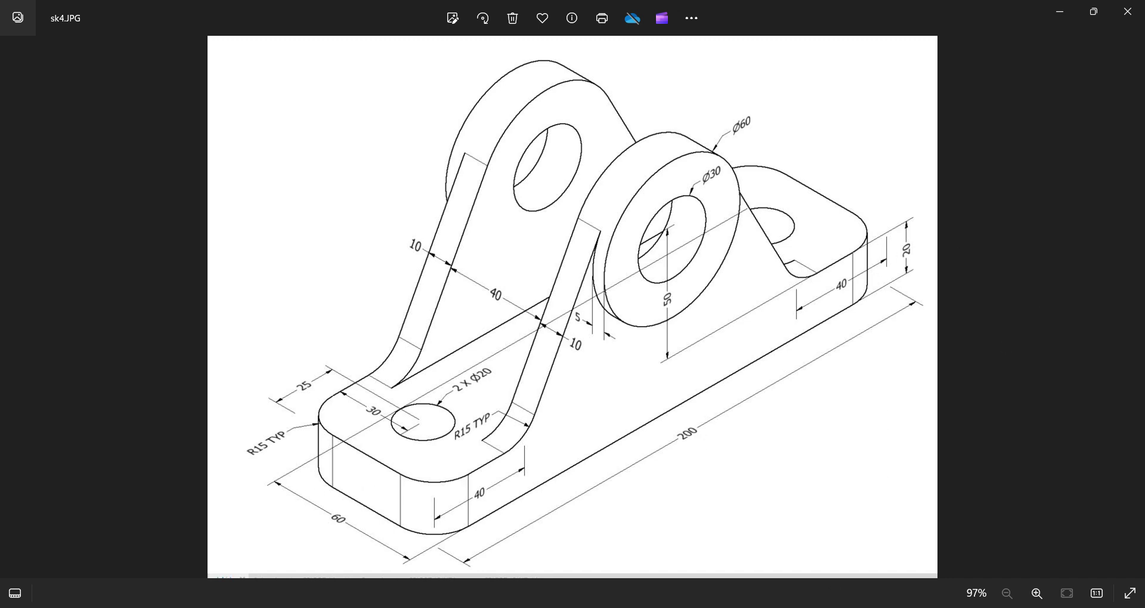
key("alt+Tab")
left_click(90, 12)
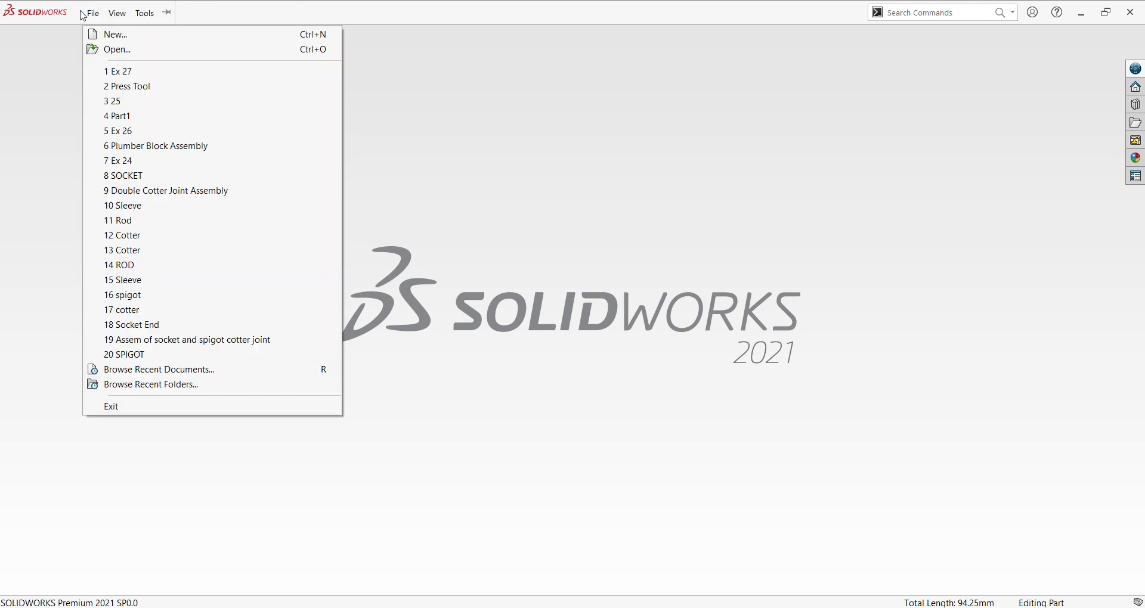
left_click(103, 33)
left_click(289, 283)
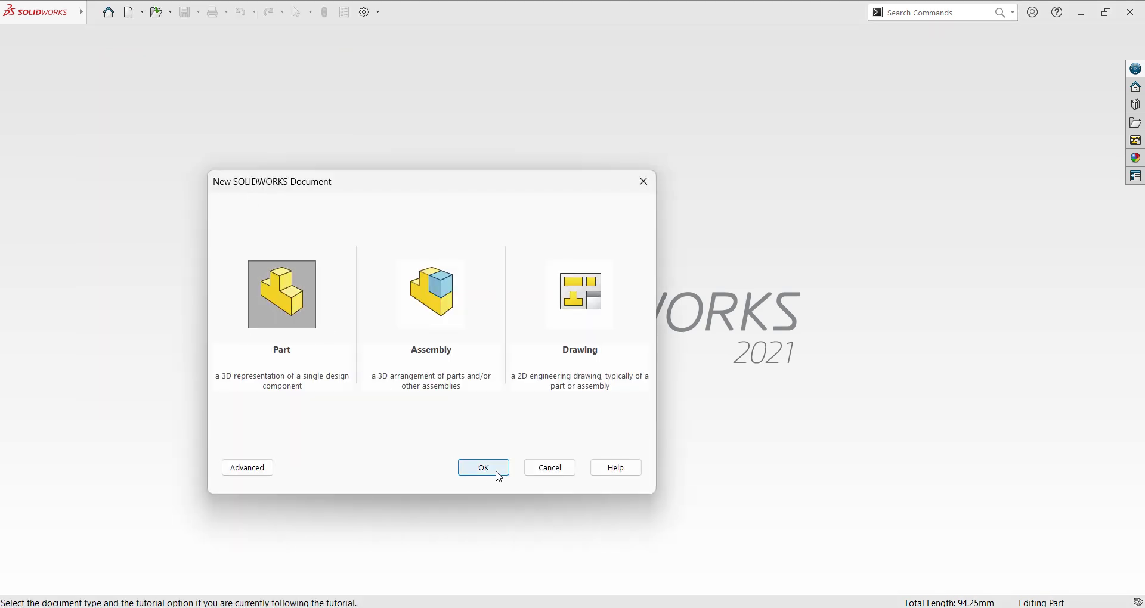
left_click(497, 469)
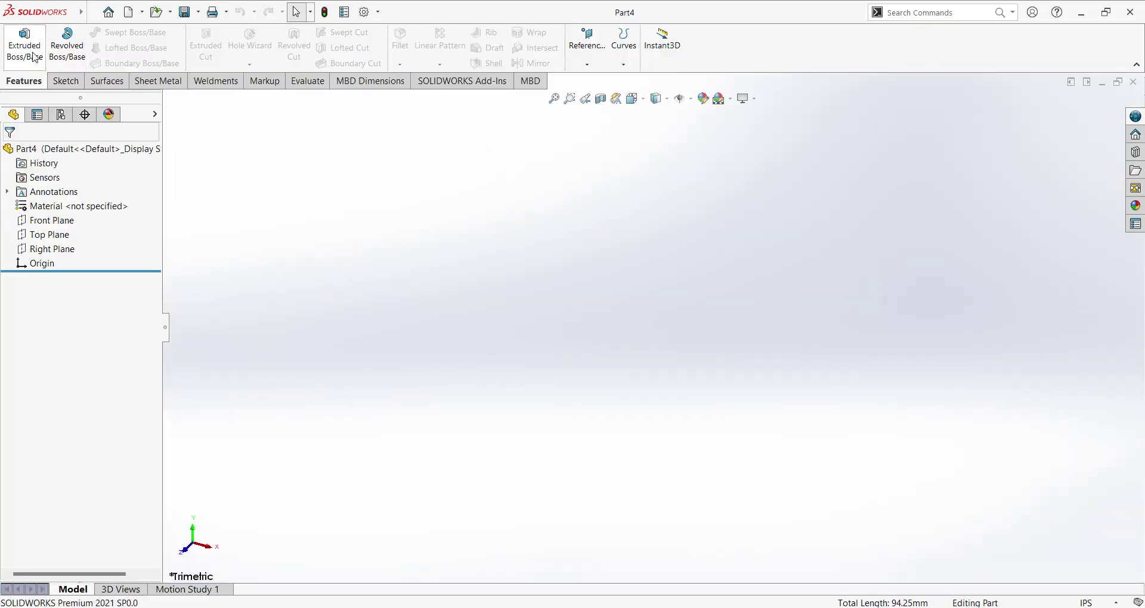
- Switch the part to MMGS millimetre units and start an Extruded Boss/Base
left_click(1085, 602)
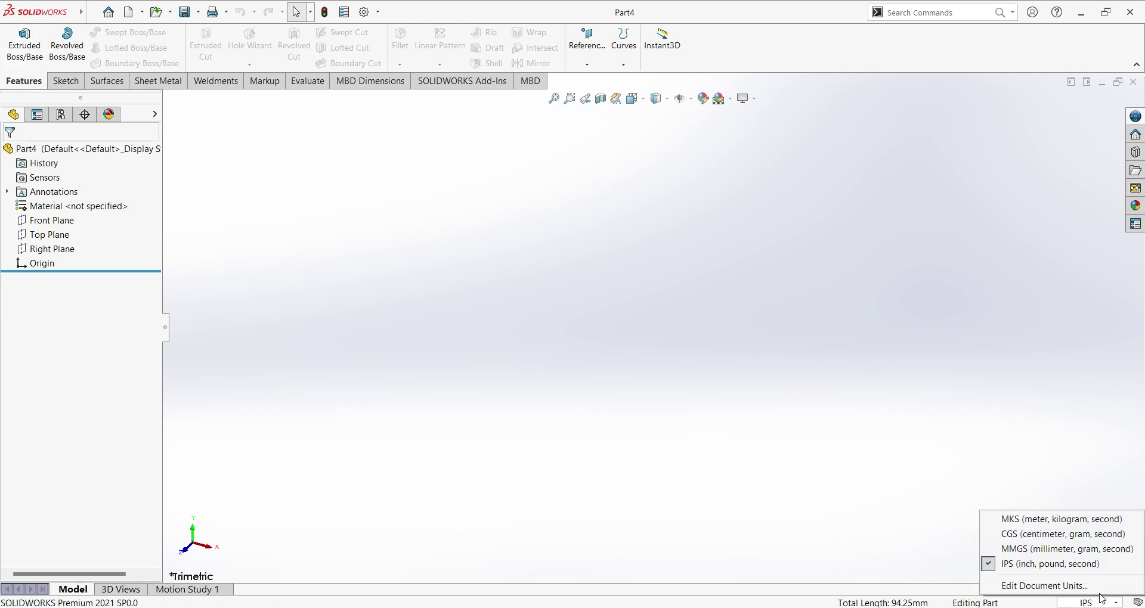
left_click(1085, 550)
left_click(27, 48)
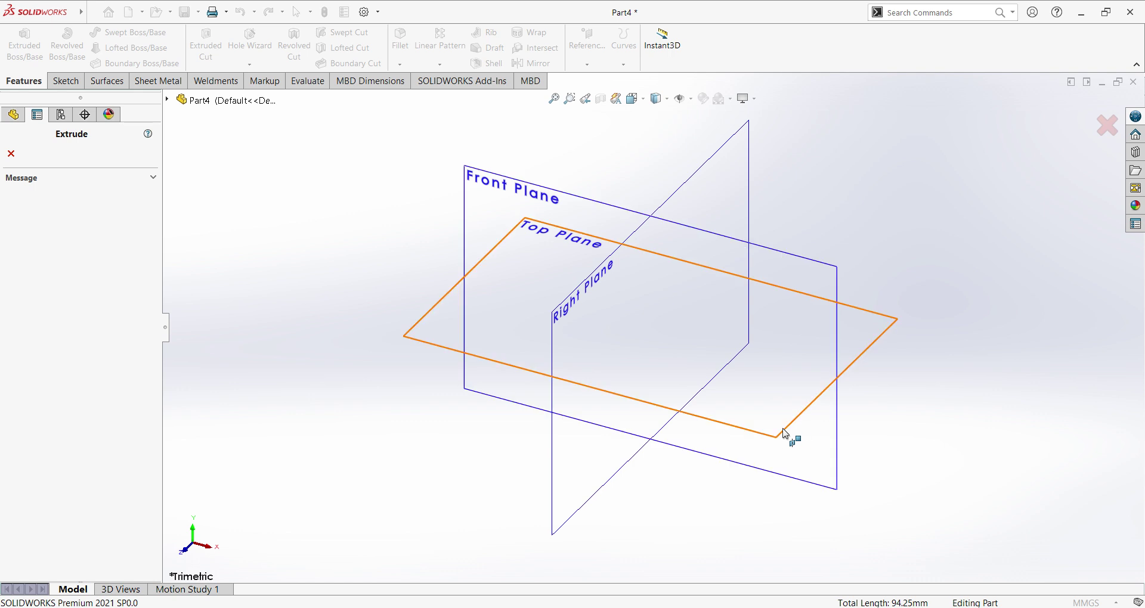
- Draw a centre rectangle from the origin on the Top Plane
left_click(785, 434)
left_click(93, 13)
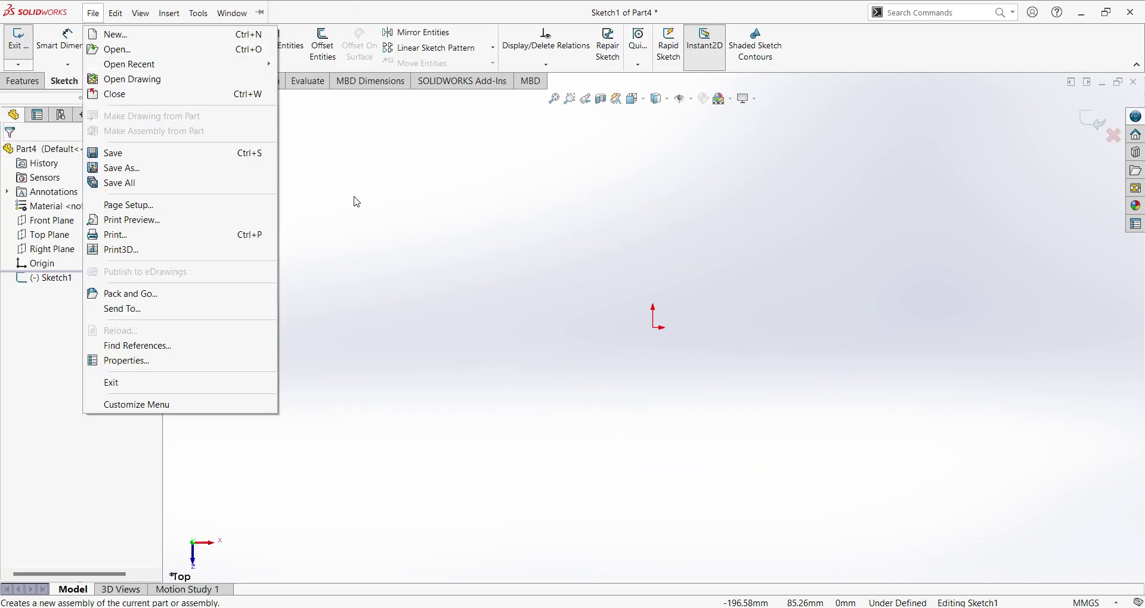
left_click(112, 47)
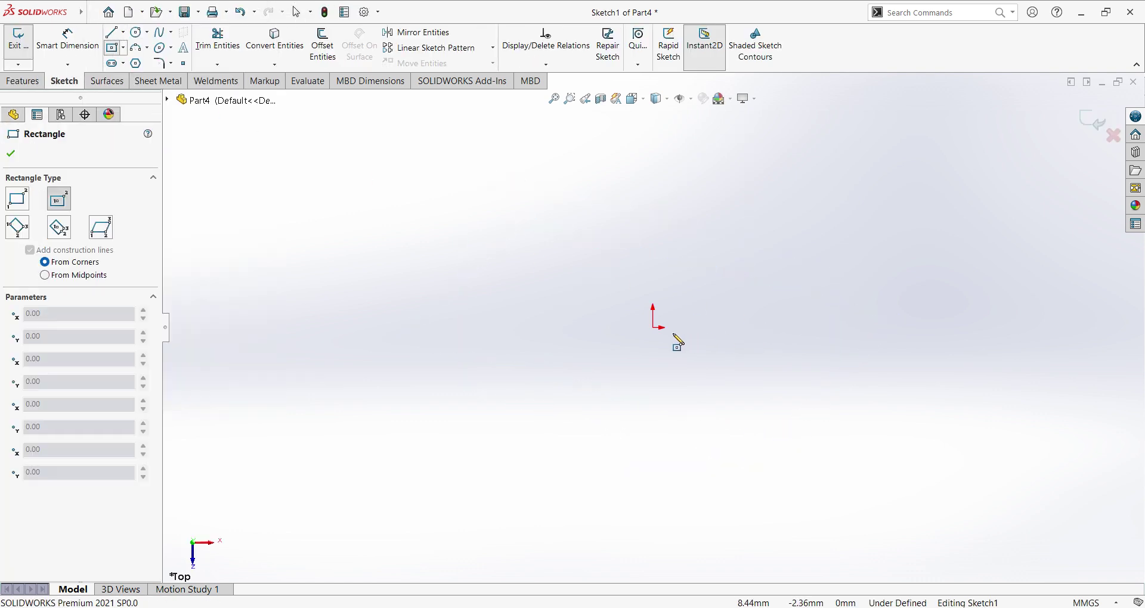
left_click(655, 331)
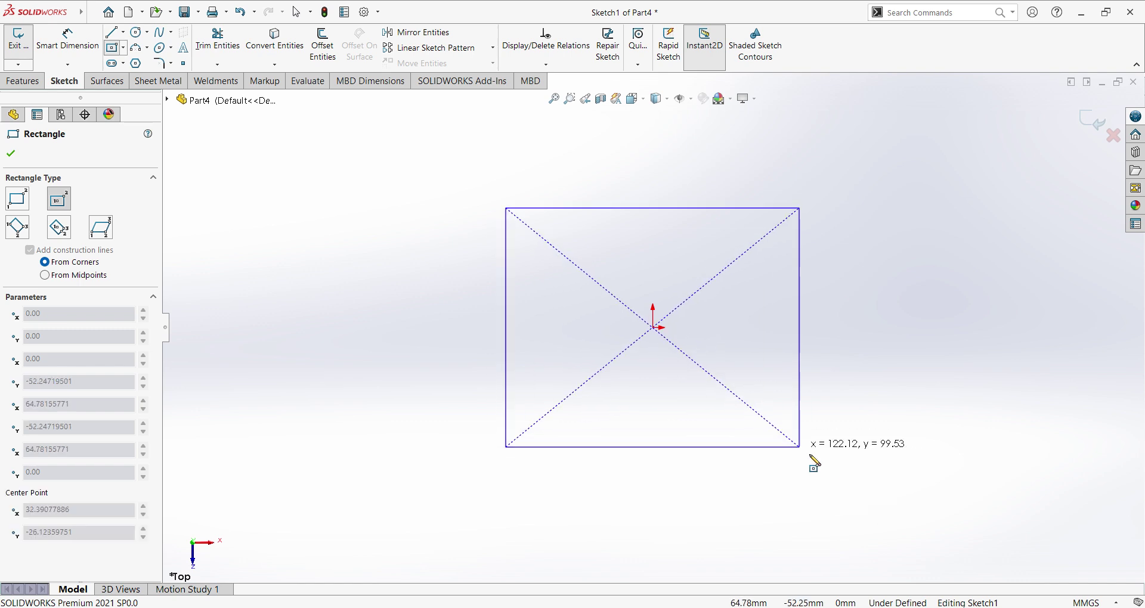
left_click(733, 541)
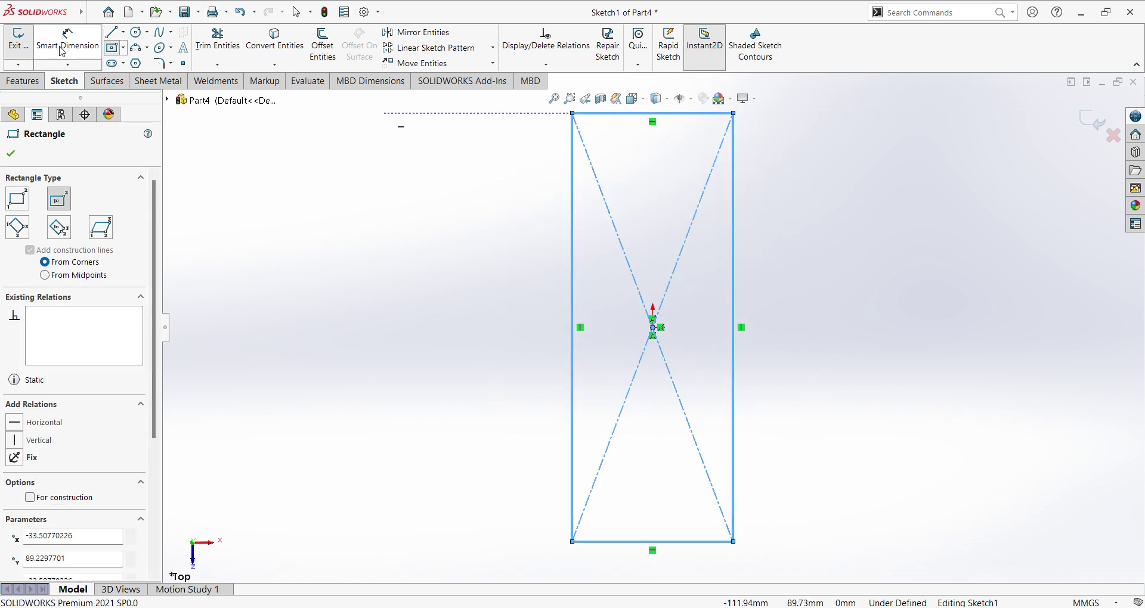
- Dimension the rectangle 200 mm long and 60 mm wide
left_click(83, 37)
left_click(734, 389)
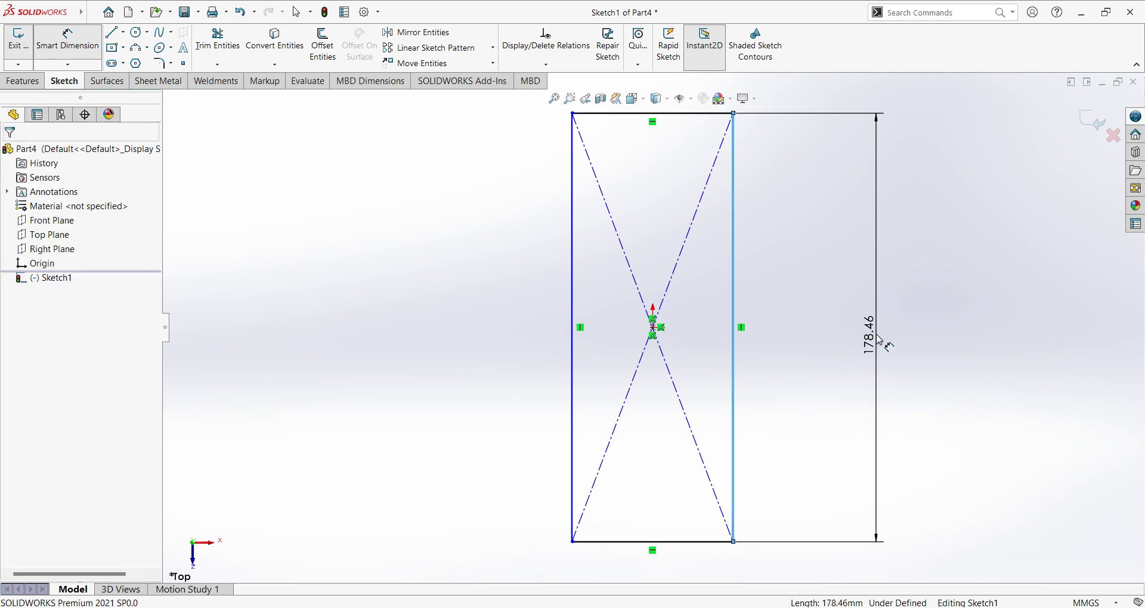
left_click(876, 358)
type("200")
key("Return")
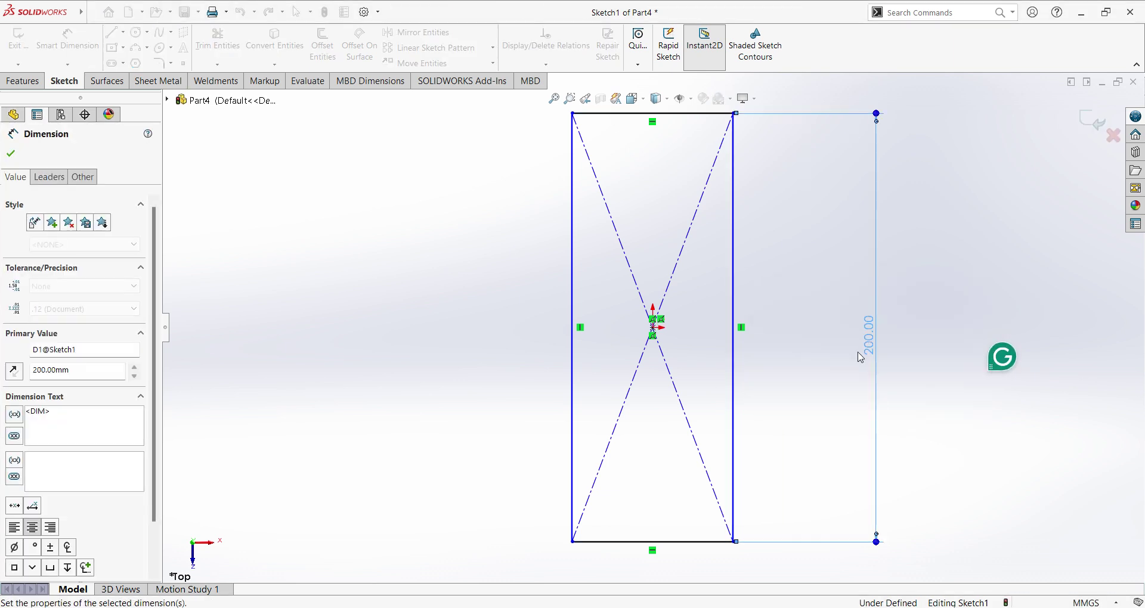
left_click(685, 543)
left_click(662, 572)
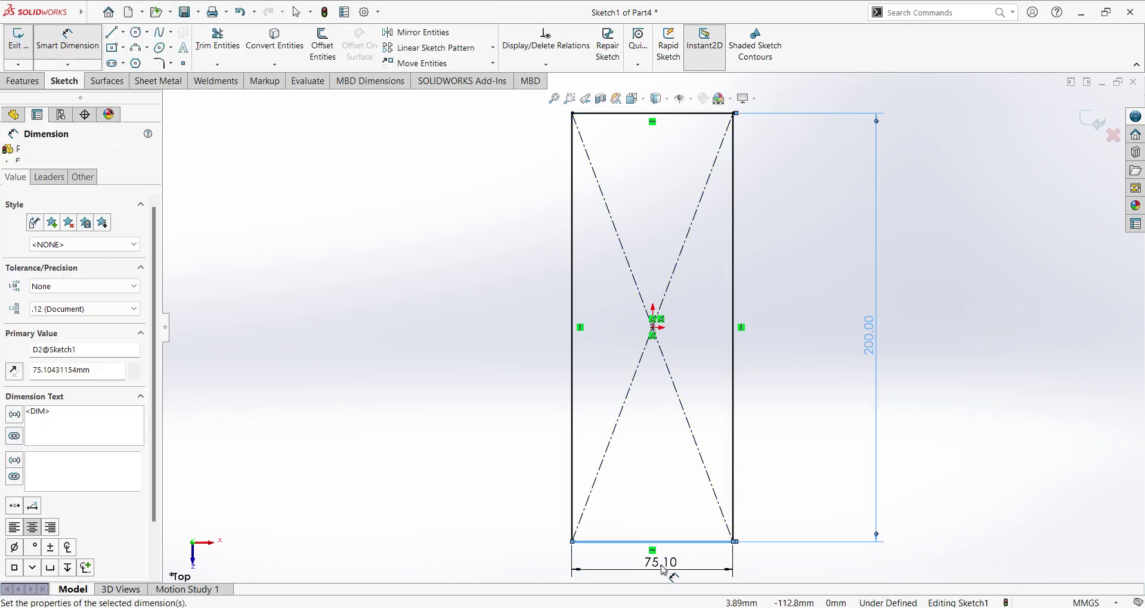
type("60")
key("Return")
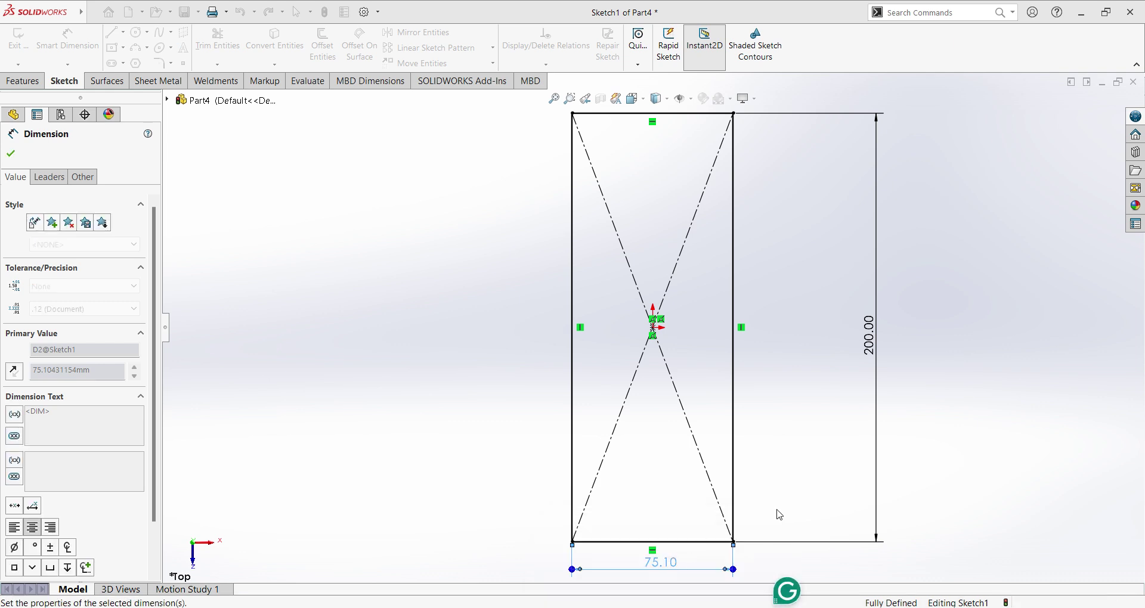
left_click(1096, 132)
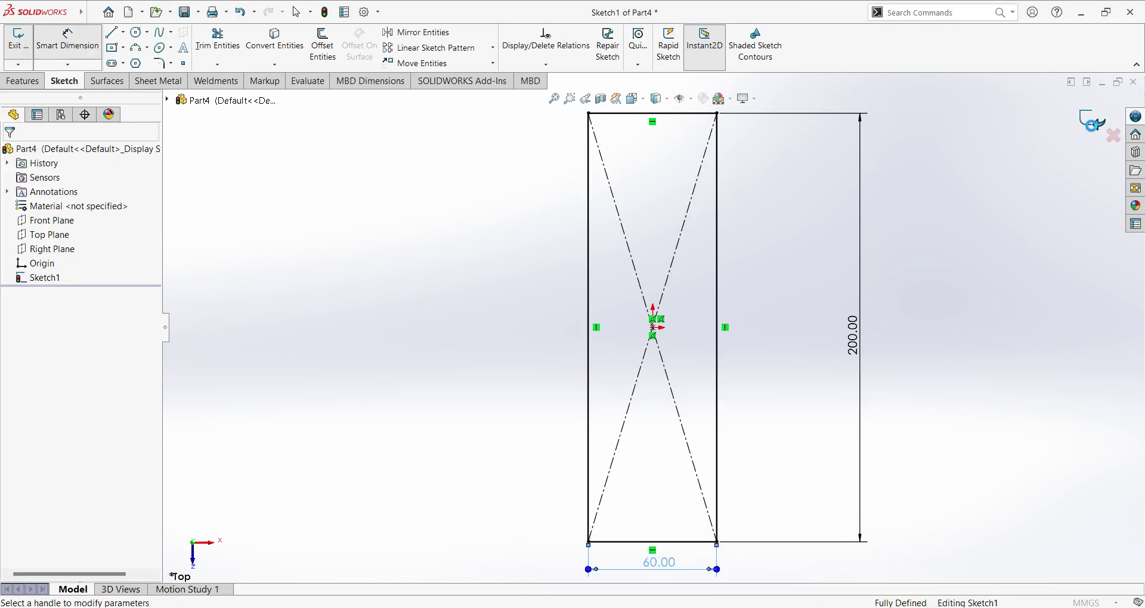
- Extrude the rectangle 20 mm into the solid base block
key("e")
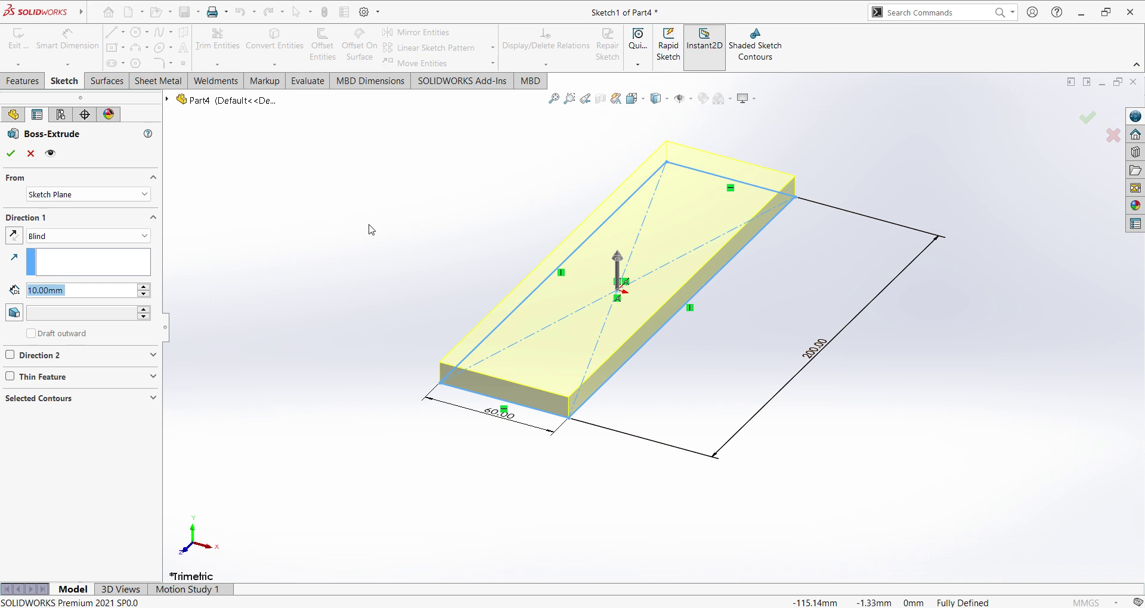
type("20")
key("Return")
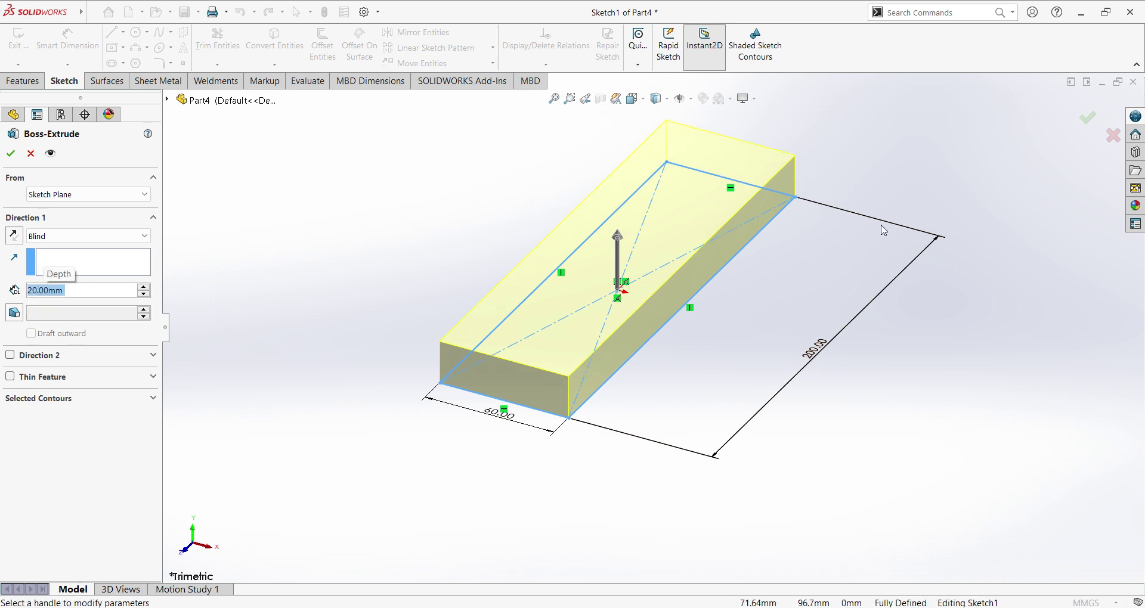
right_click(884, 225)
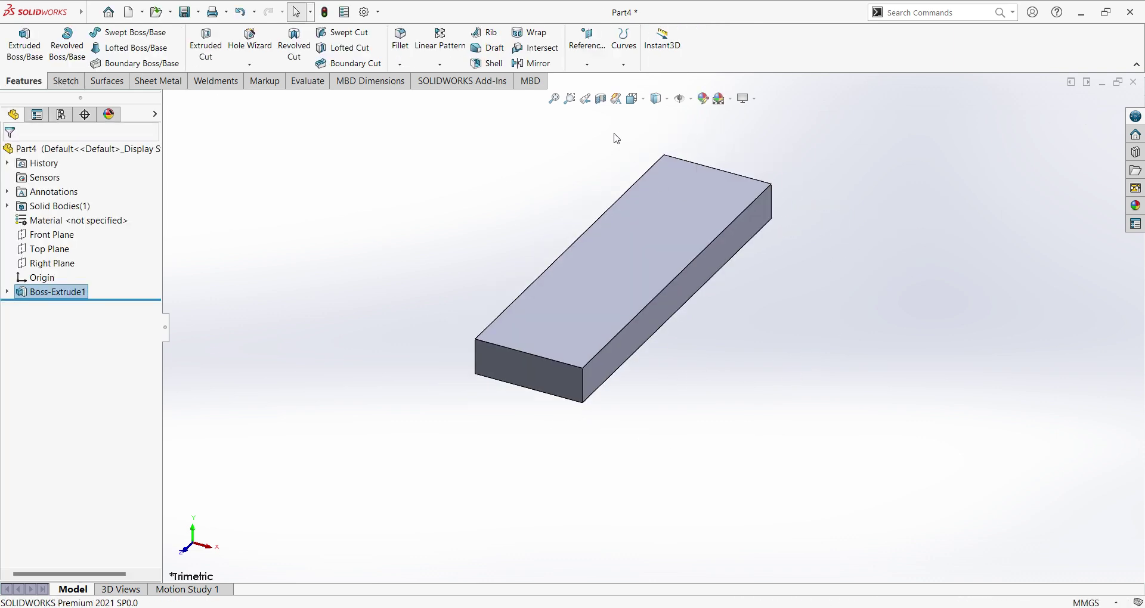
- Show the block in isometric view, then bring up the reference drawing
left_click(682, 98)
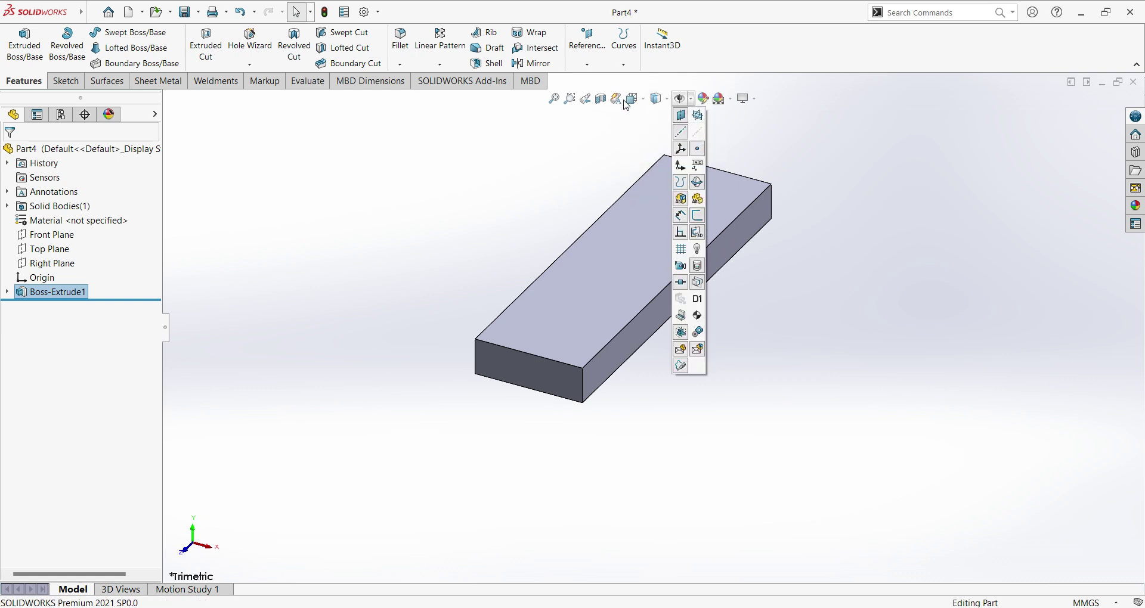
left_click(634, 99)
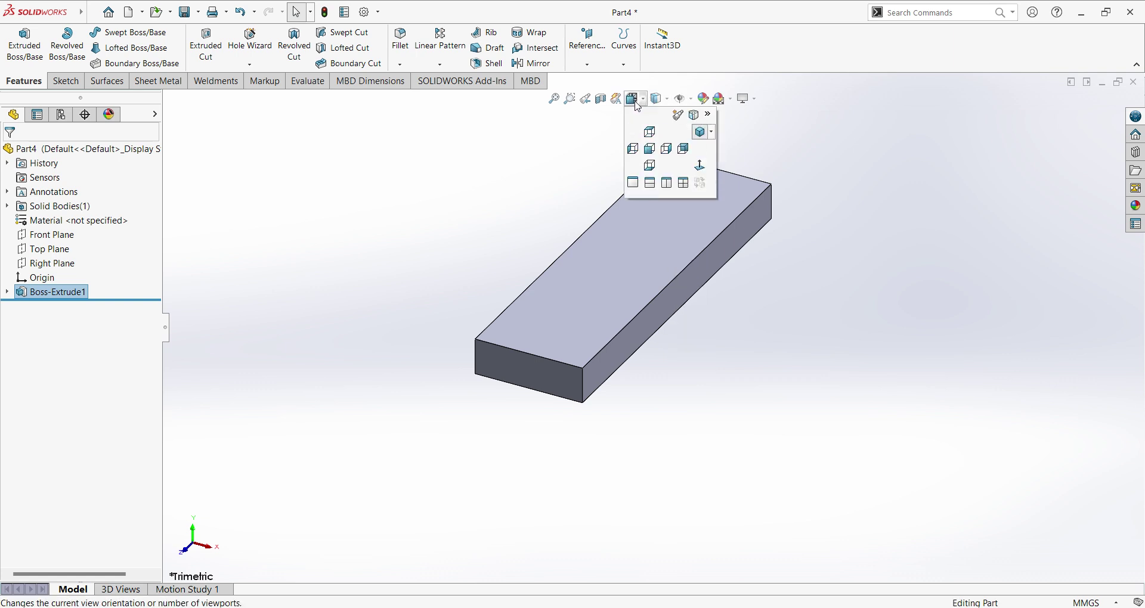
left_click(702, 132)
key("alt+Tab")
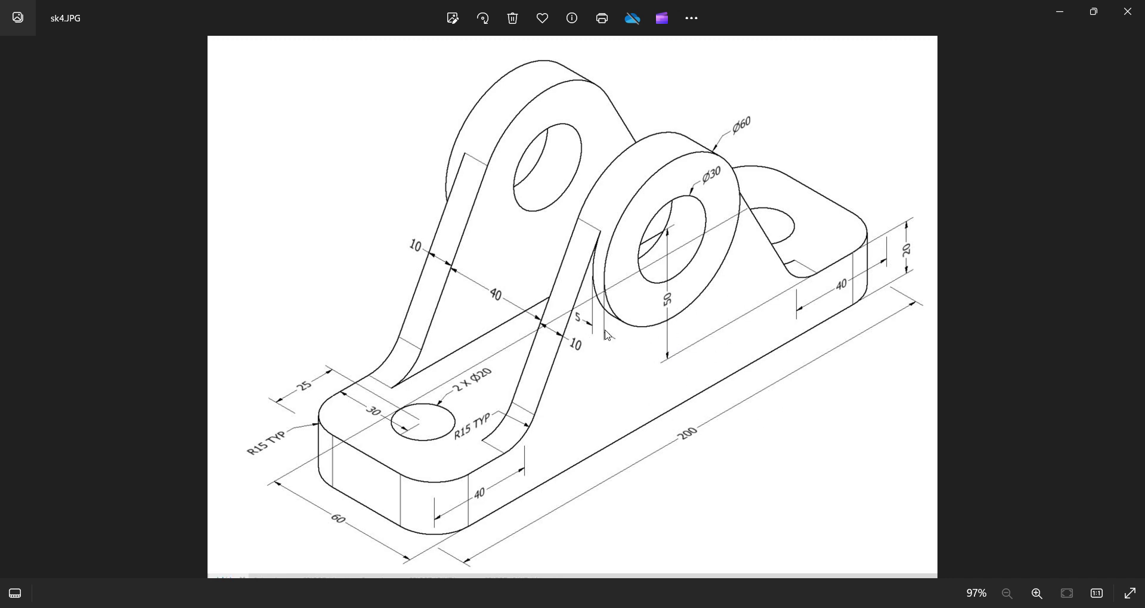
- Return to the model, and select and then deselect the block's long front face
key("alt+Tab")
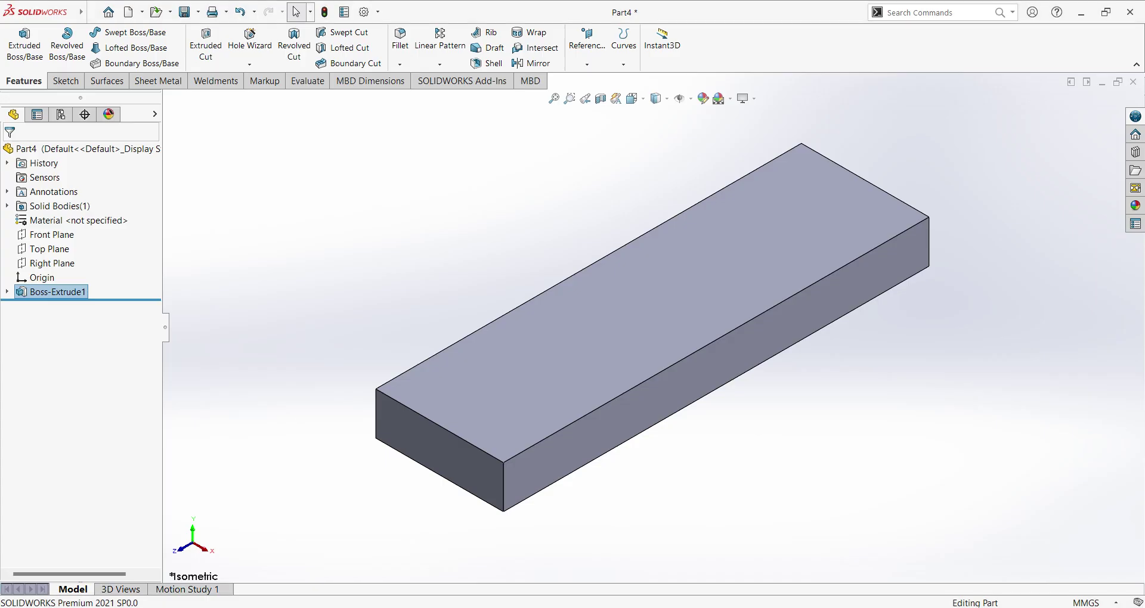
left_click(675, 385)
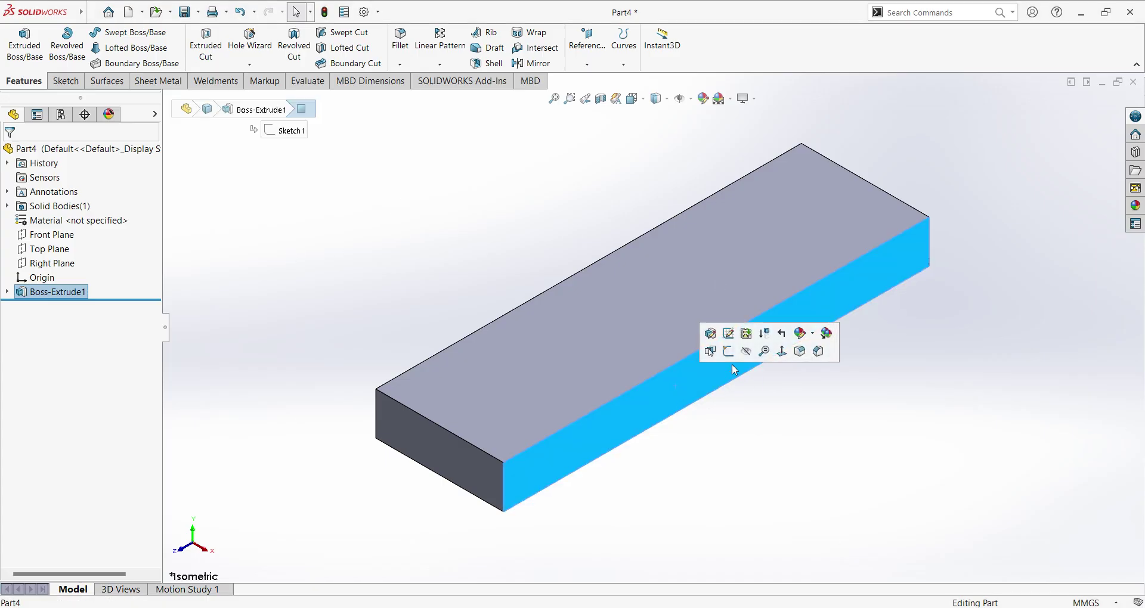
left_click(474, 245)
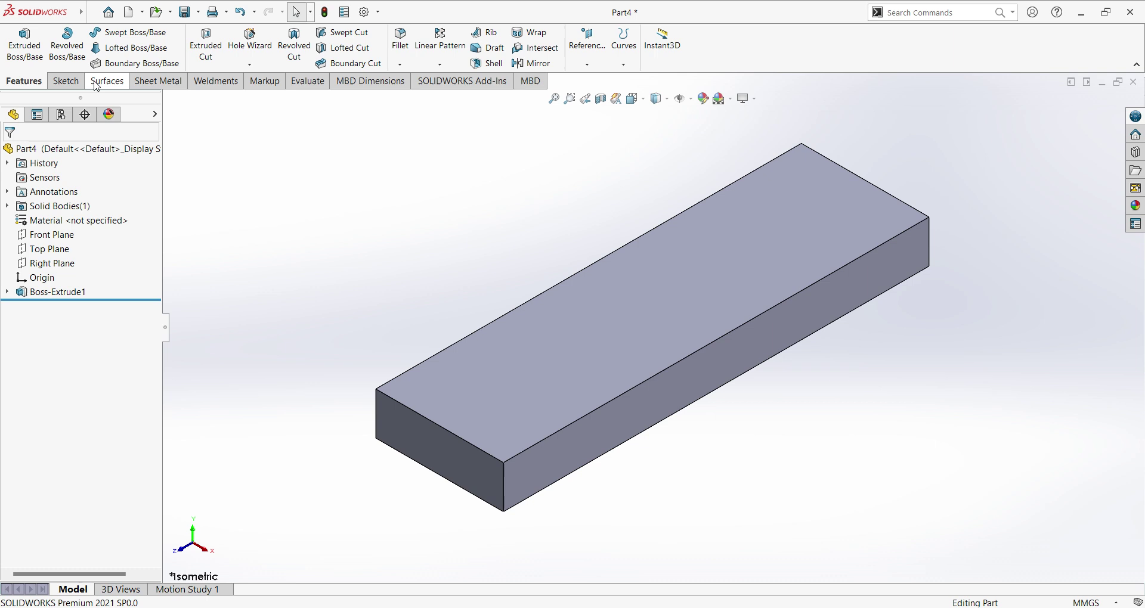
- Start an extrusion sketch on the block's long side face, viewed normal to it
left_click(24, 43)
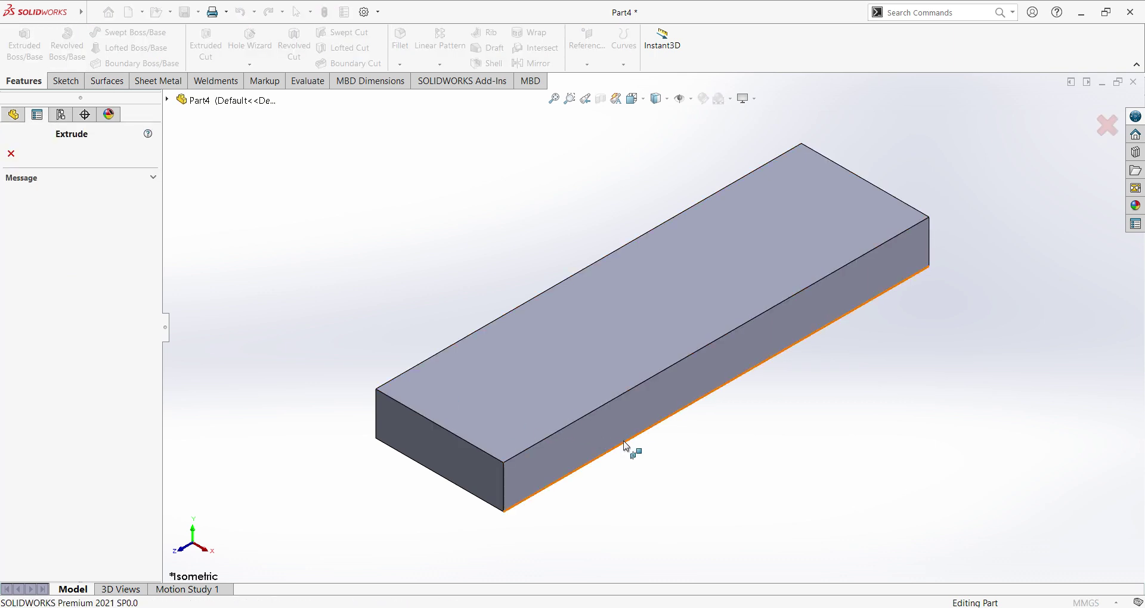
left_click(632, 420)
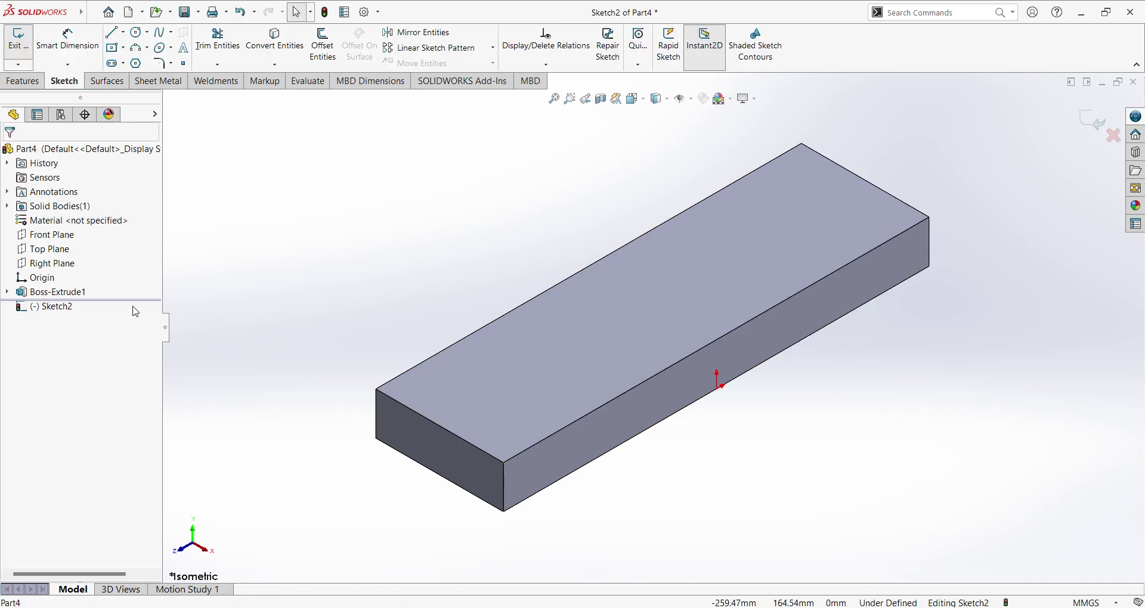
left_click(47, 306)
left_click(89, 288)
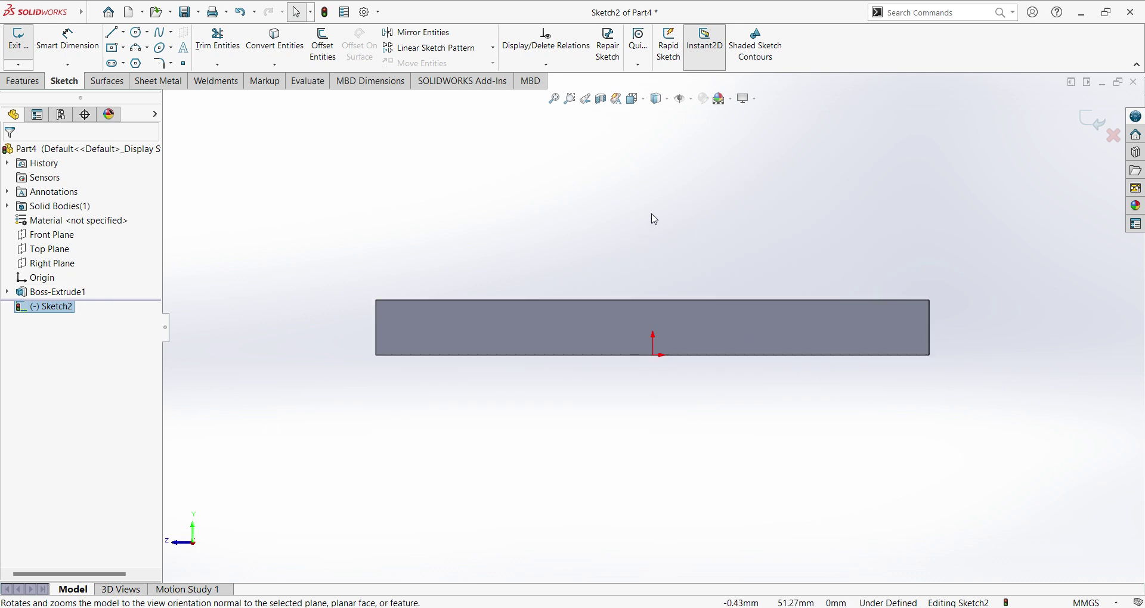
key("ctrl+Down")
scroll(680, 220, "down", 2)
scroll(679, 225, "up", 1)
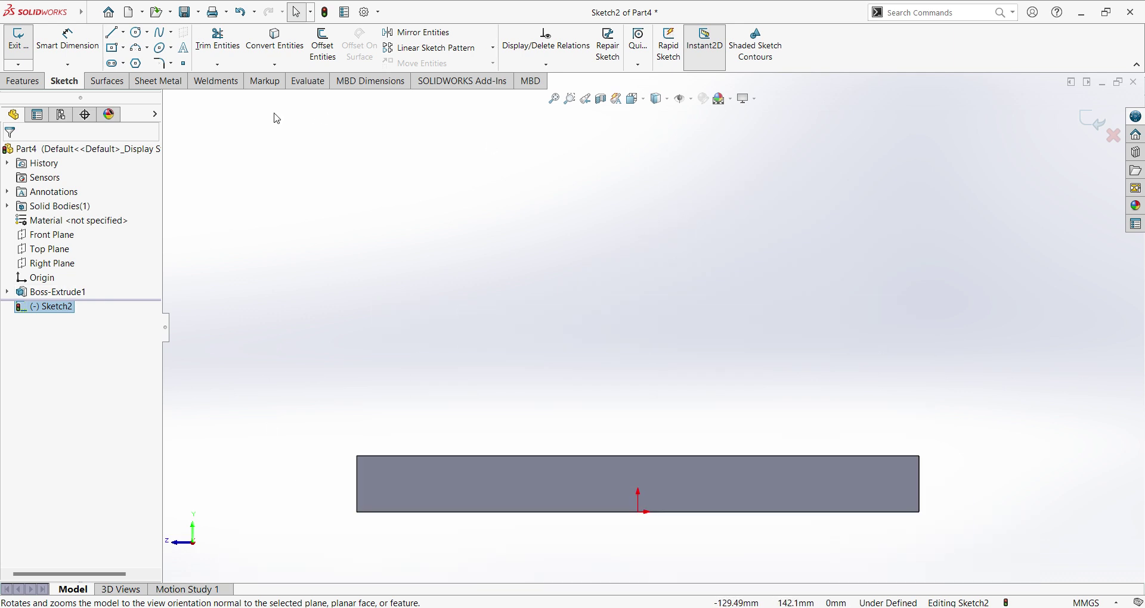
- Draw two concentric circles centred above the origin
left_click(136, 32)
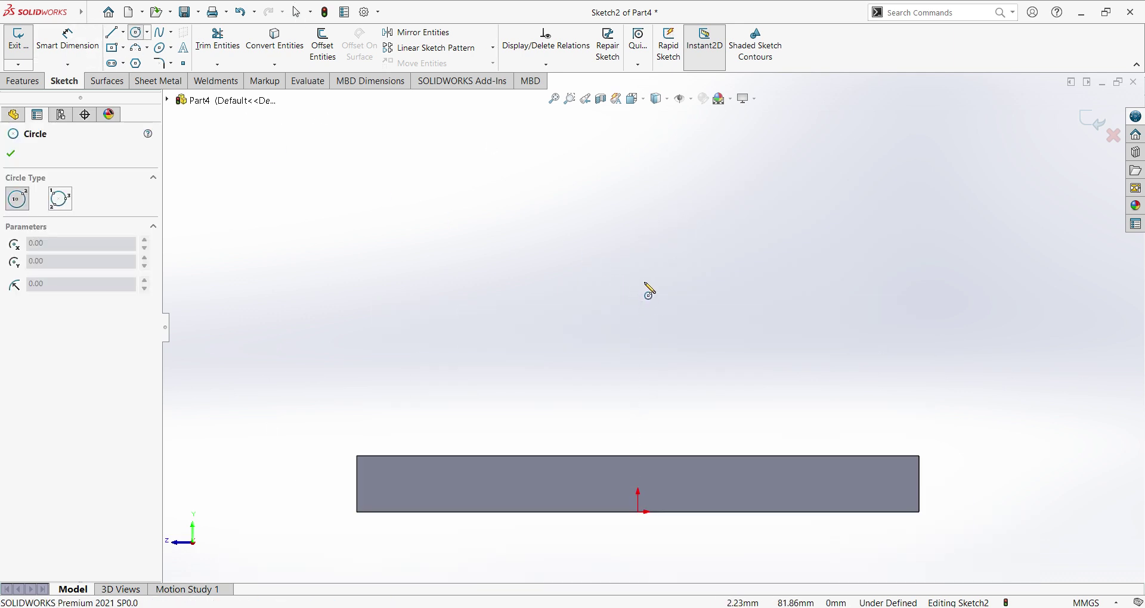
left_click(638, 258)
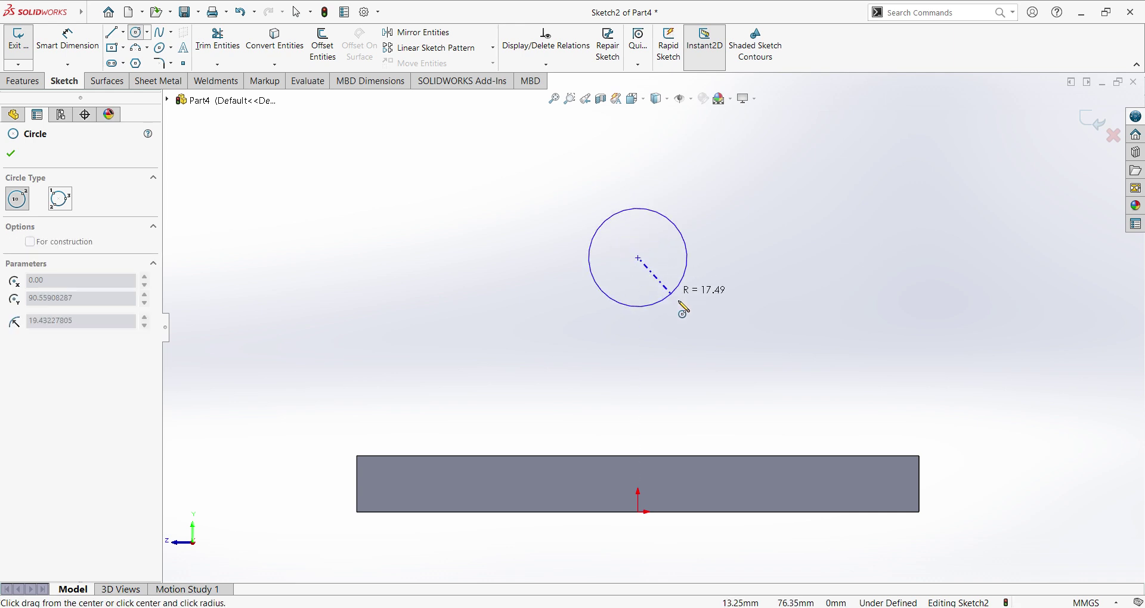
left_click(710, 334)
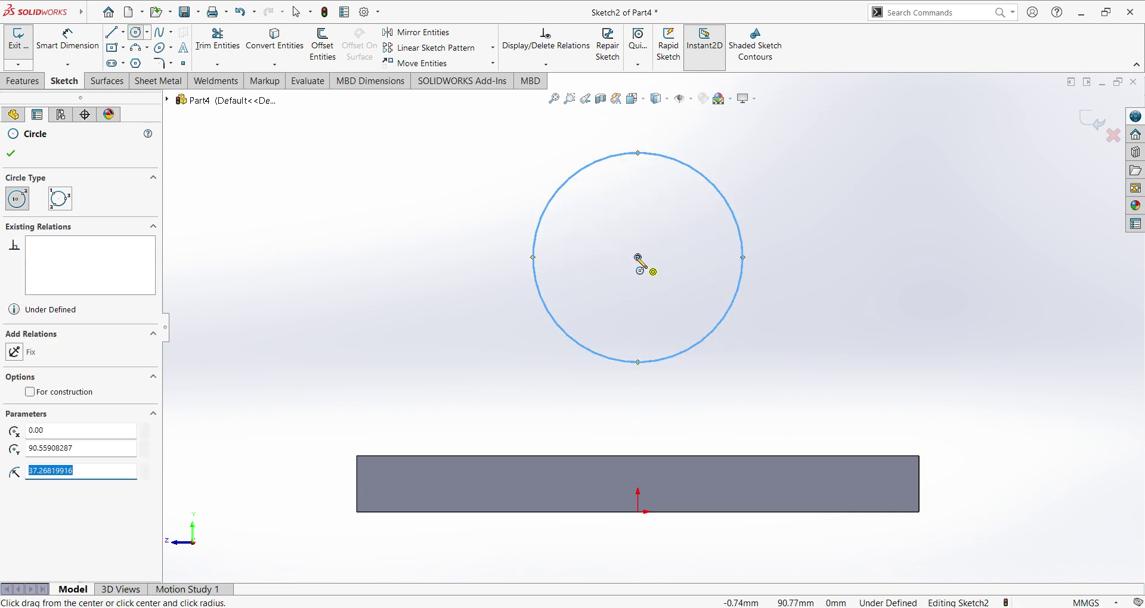
left_click(638, 257)
left_click(667, 307)
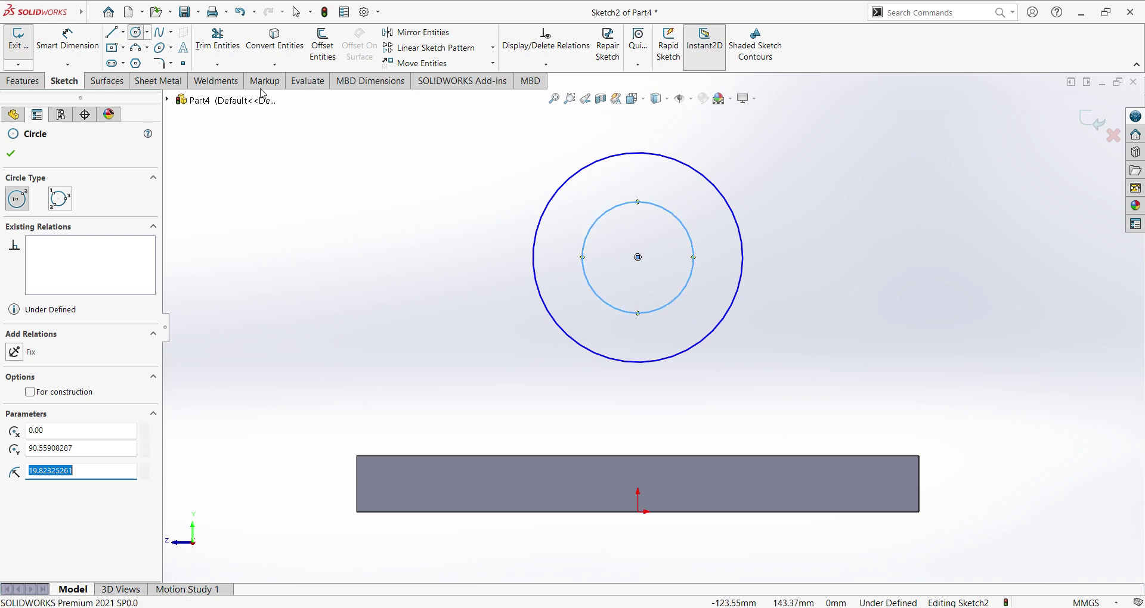
- Dimension the outer circle Ø60 mm and the inner circle Ø30 mm
left_click(81, 47)
left_click(743, 242)
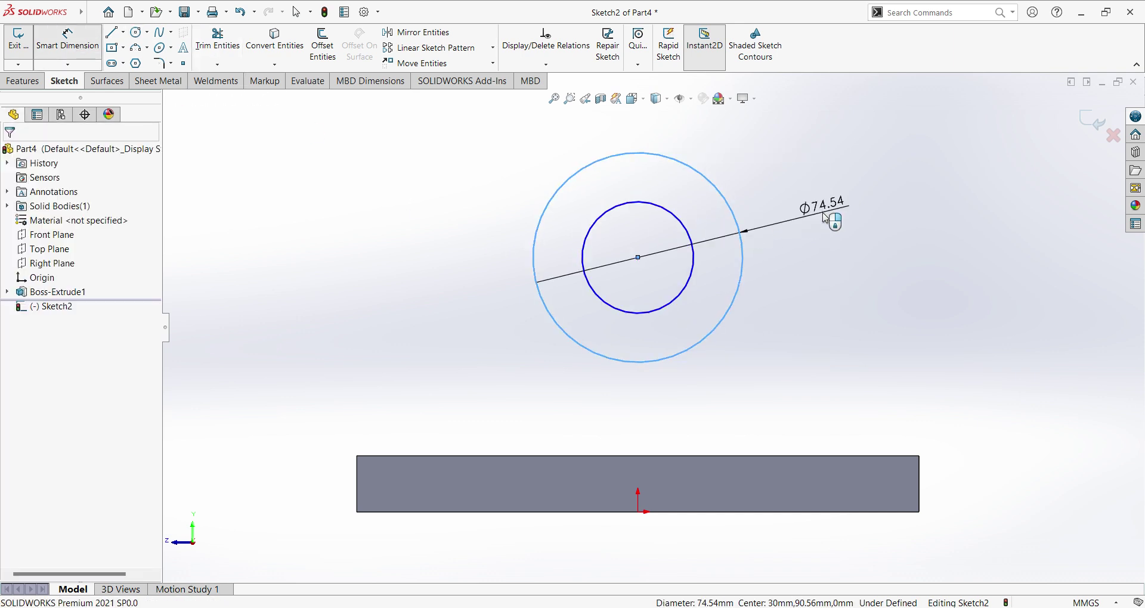
left_click(823, 219)
type("60")
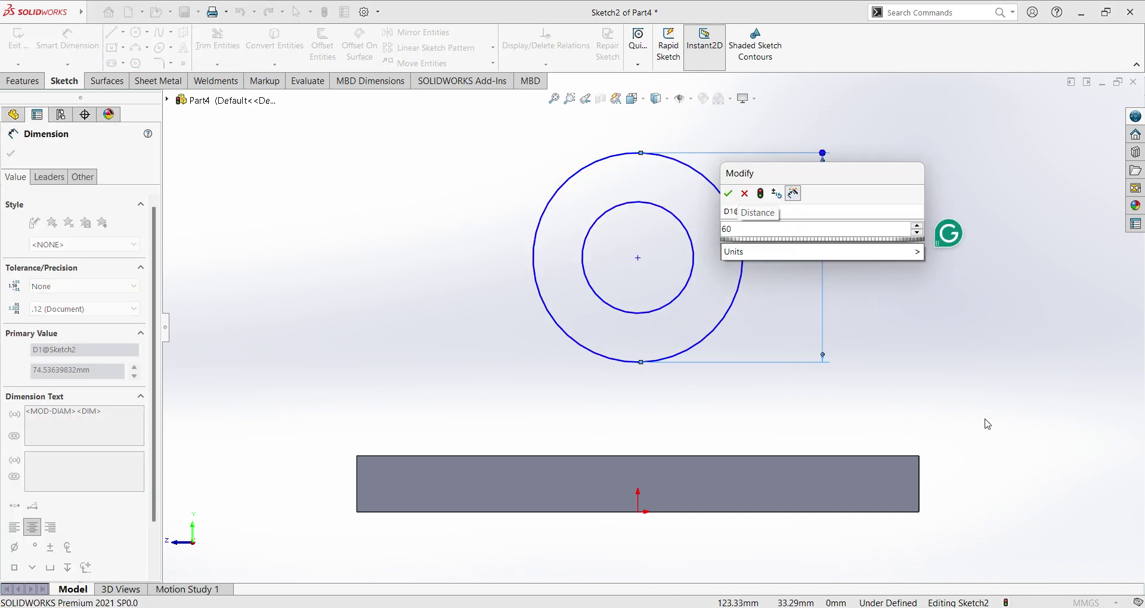
key("Return")
left_click(692, 266)
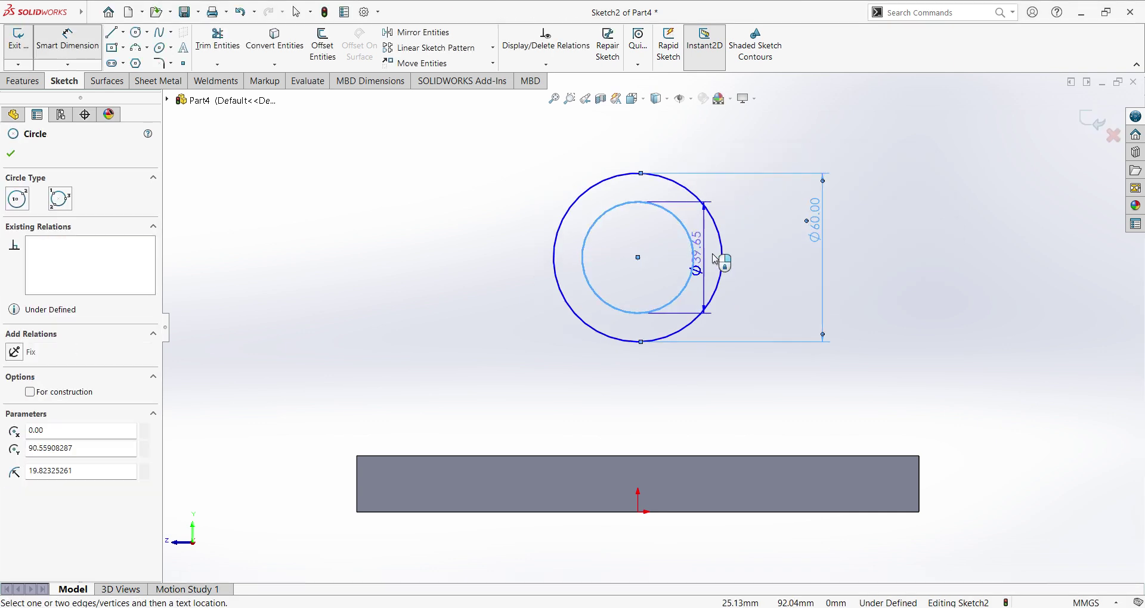
left_click(775, 268)
key("Escape")
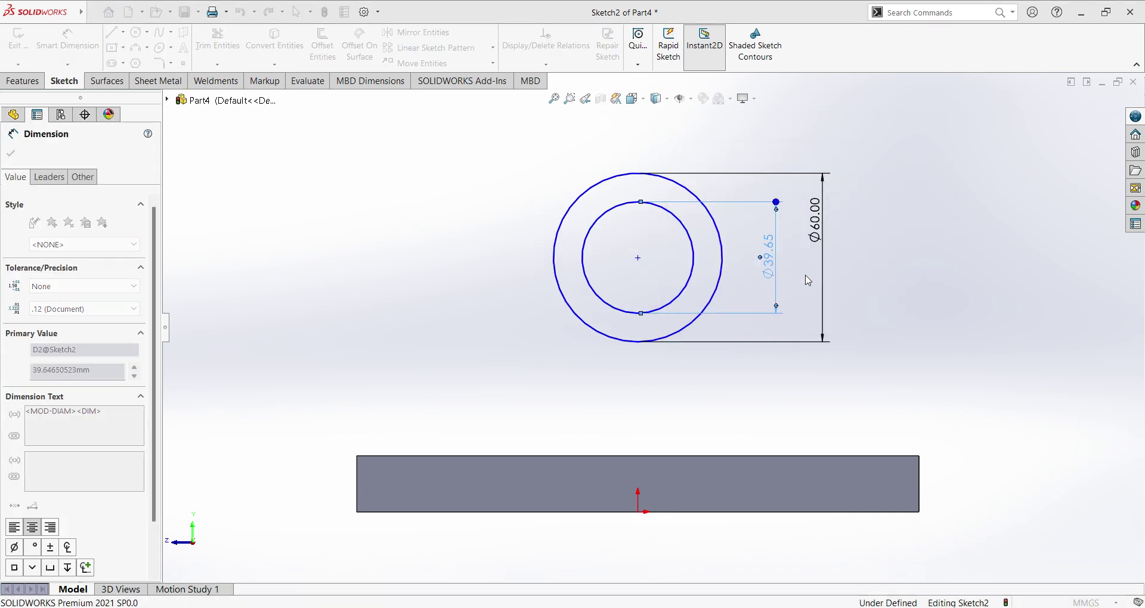
key("Escape")
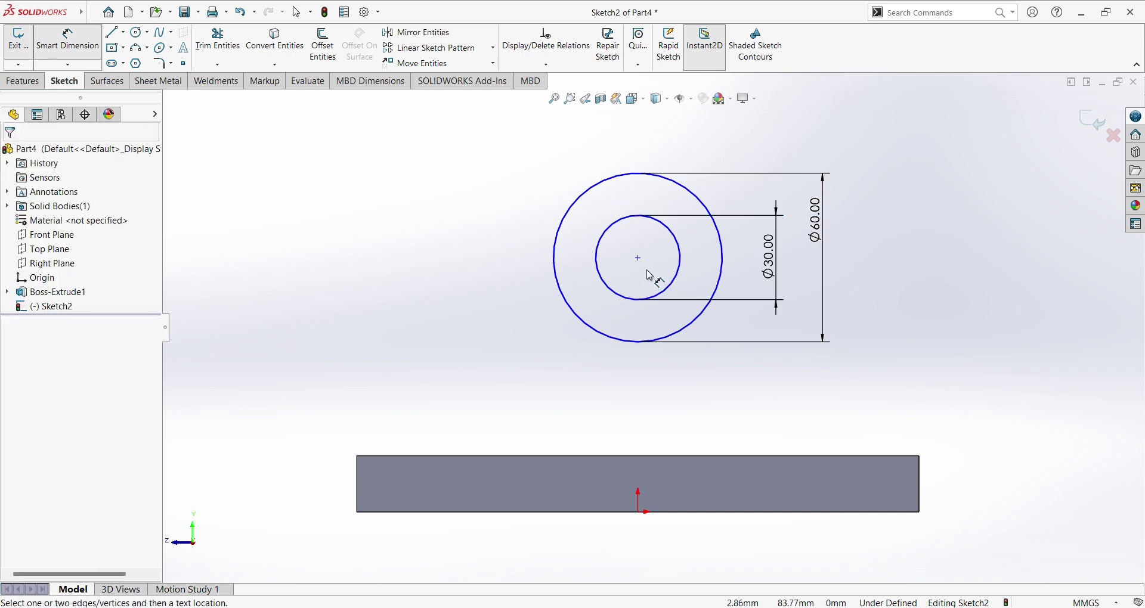
- Dimension the circles' centre 50 mm above the block's top edge
left_click(639, 258)
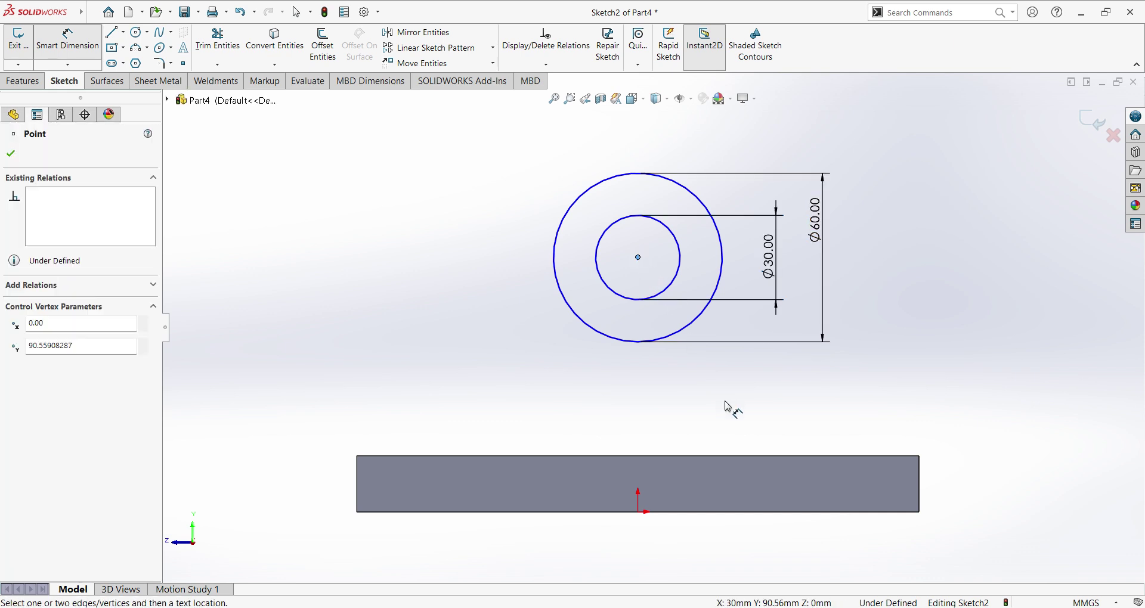
left_click(738, 457)
left_click(886, 384)
type("50")
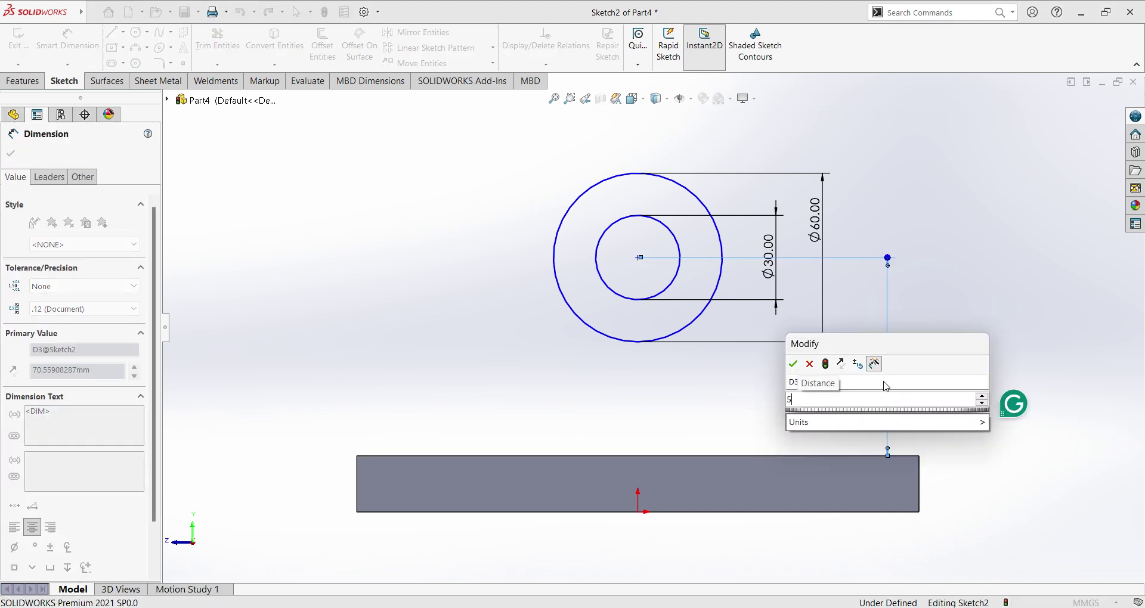
key("Return")
key("Escape")
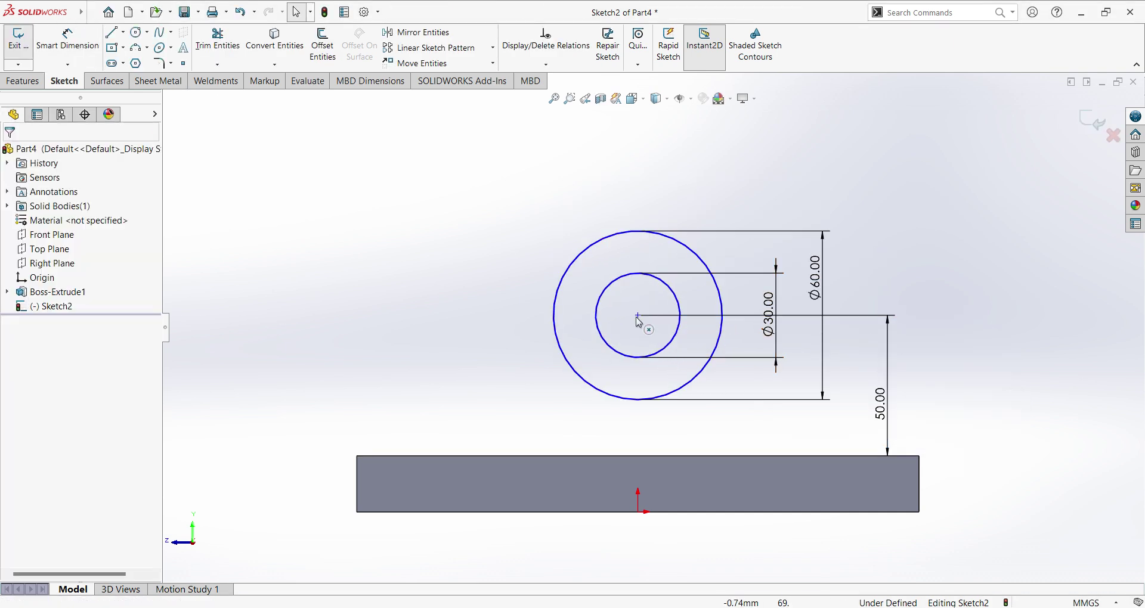
- Add a Vertical relation between the circle centre and the origin
left_click(638, 315)
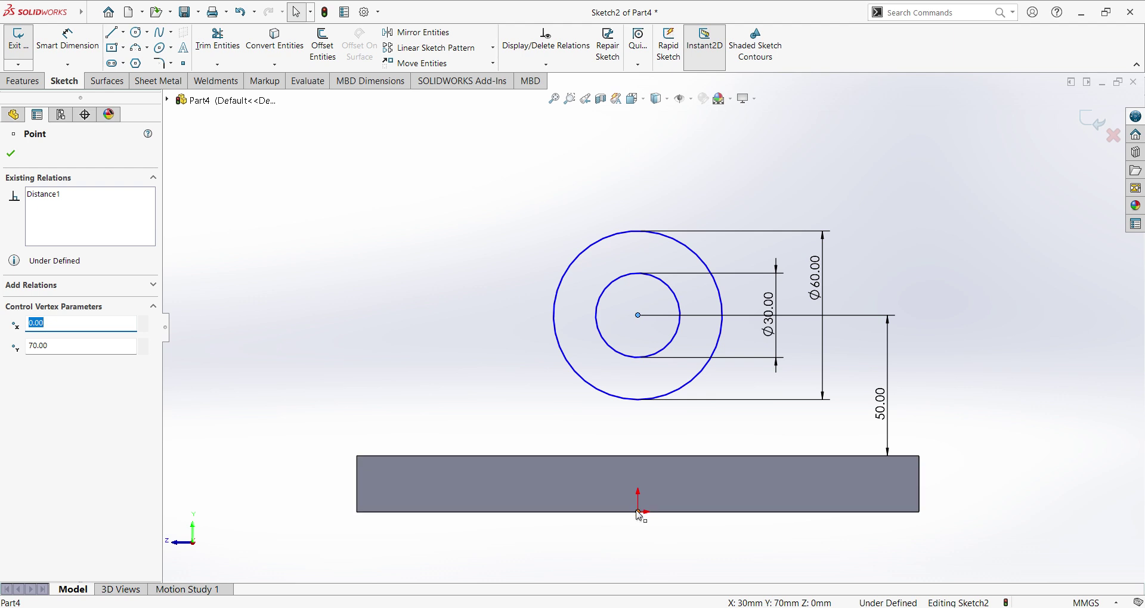
left_click(638, 511, "ctrl")
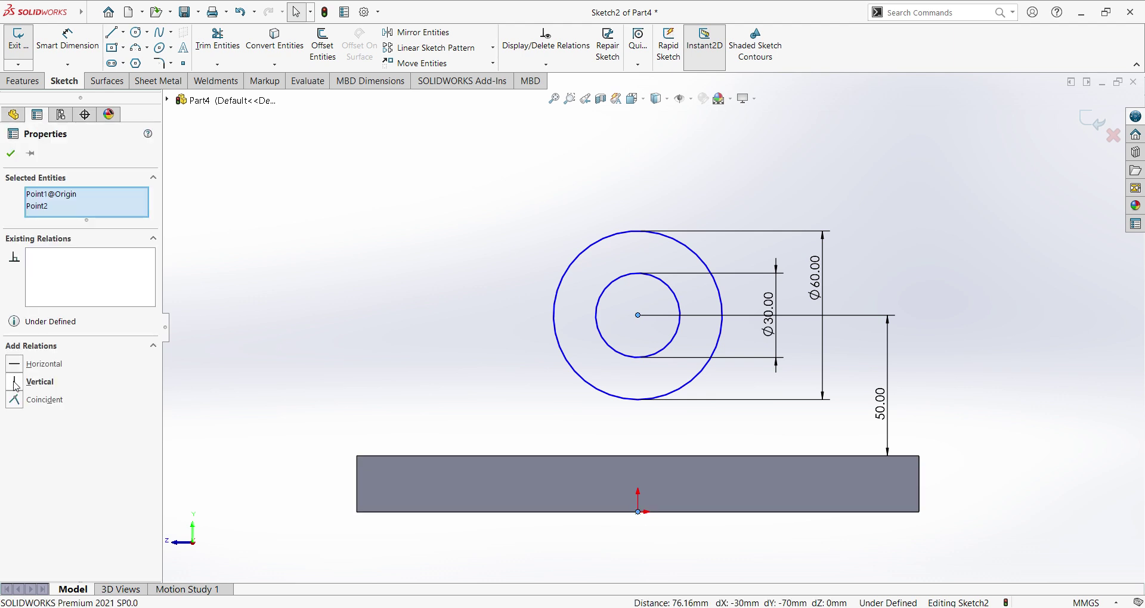
left_click(16, 384)
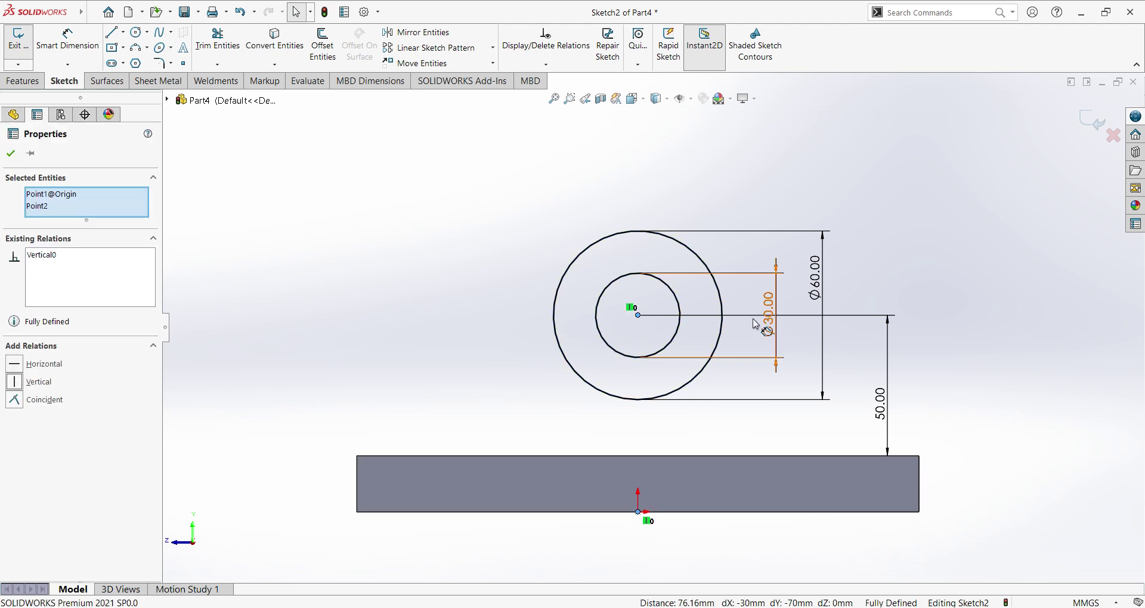
left_click(1091, 125)
- Extrude the ring sketch 5 mm in Direction 1 and 10 mm in Direction 2
key("e")
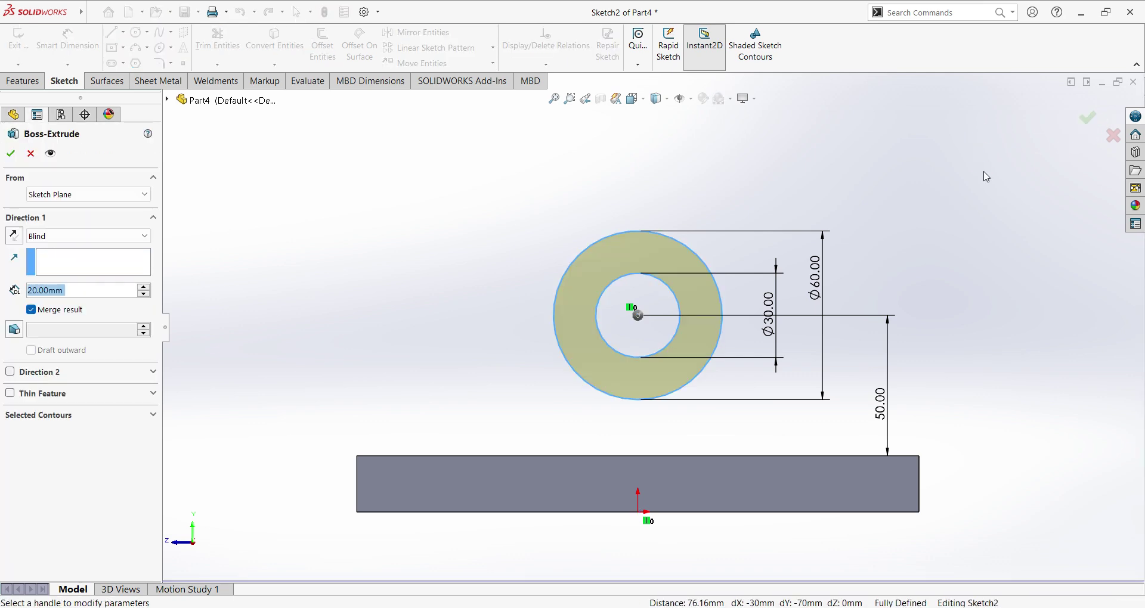
middle_click_drag(536, 360, 595, 462)
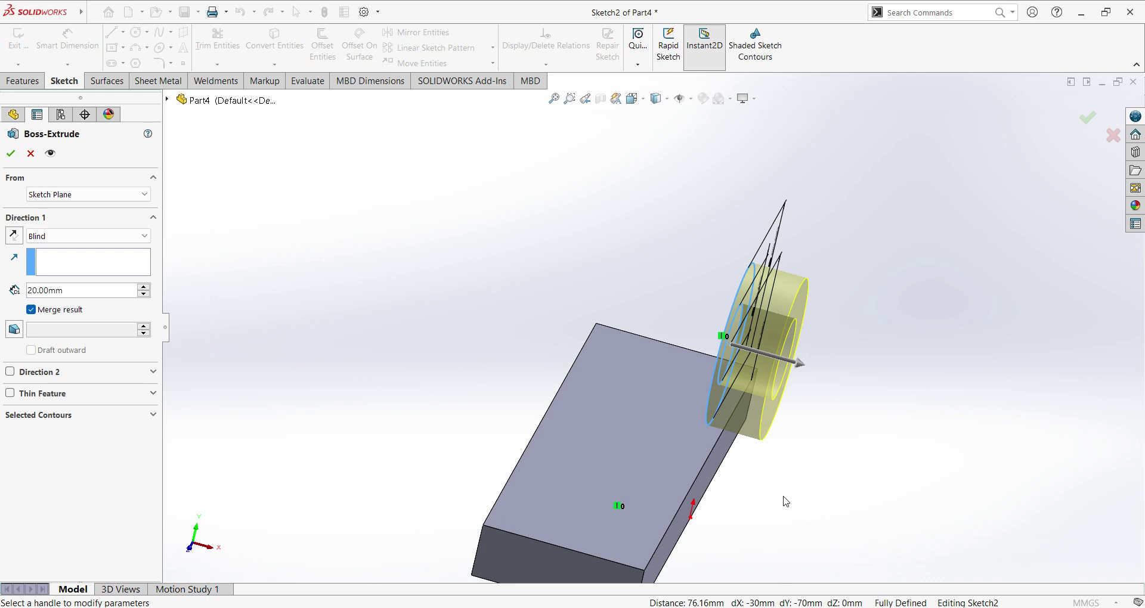
double_click(79, 290)
type("5")
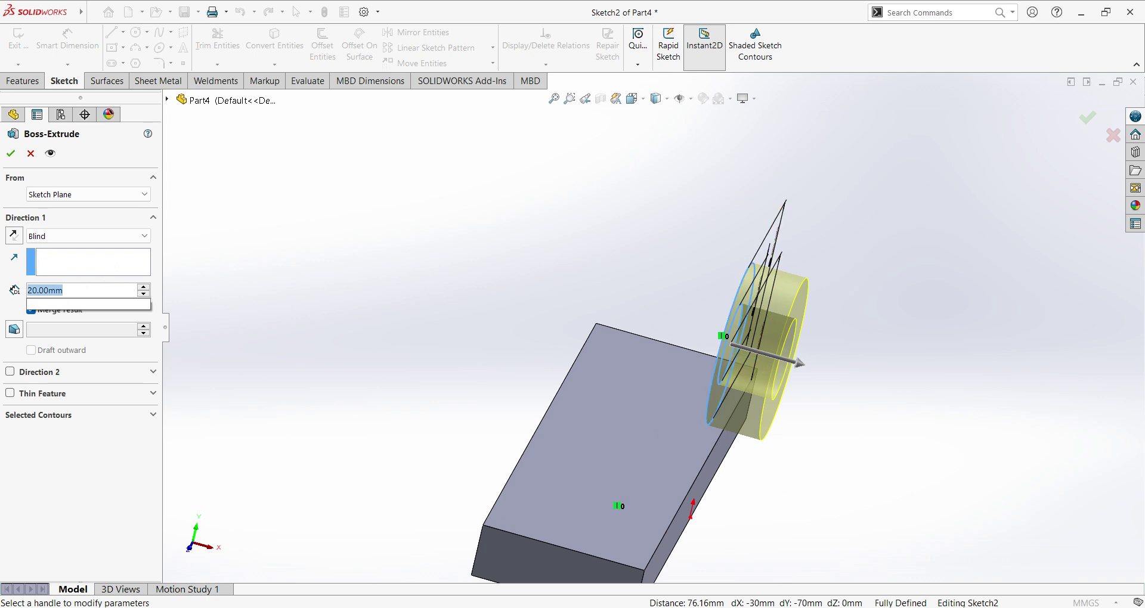
key("Return")
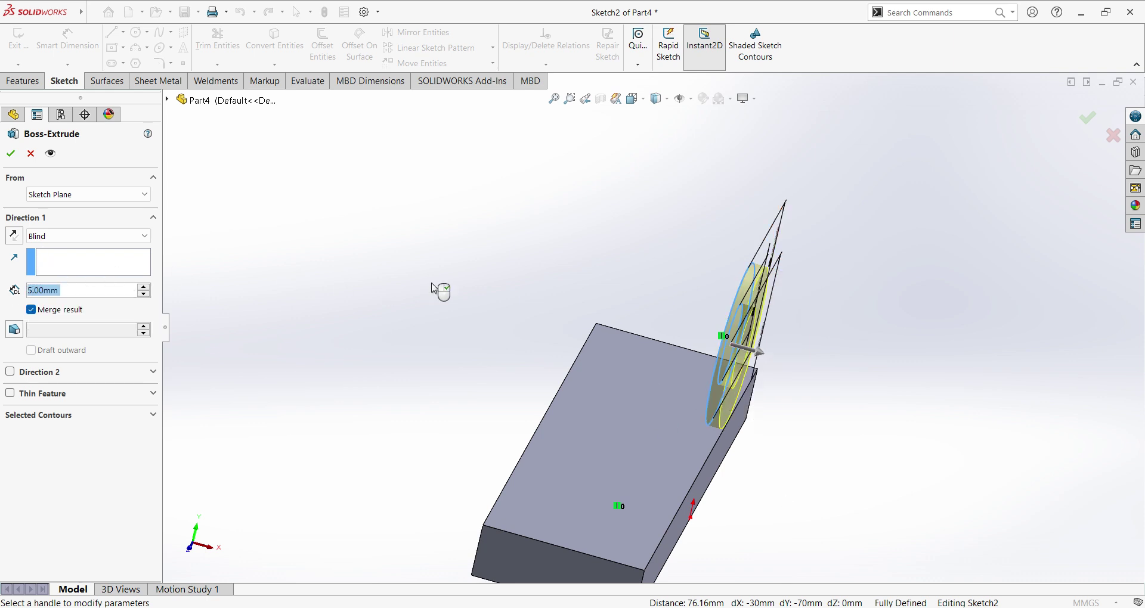
left_click(11, 374)
type("1")
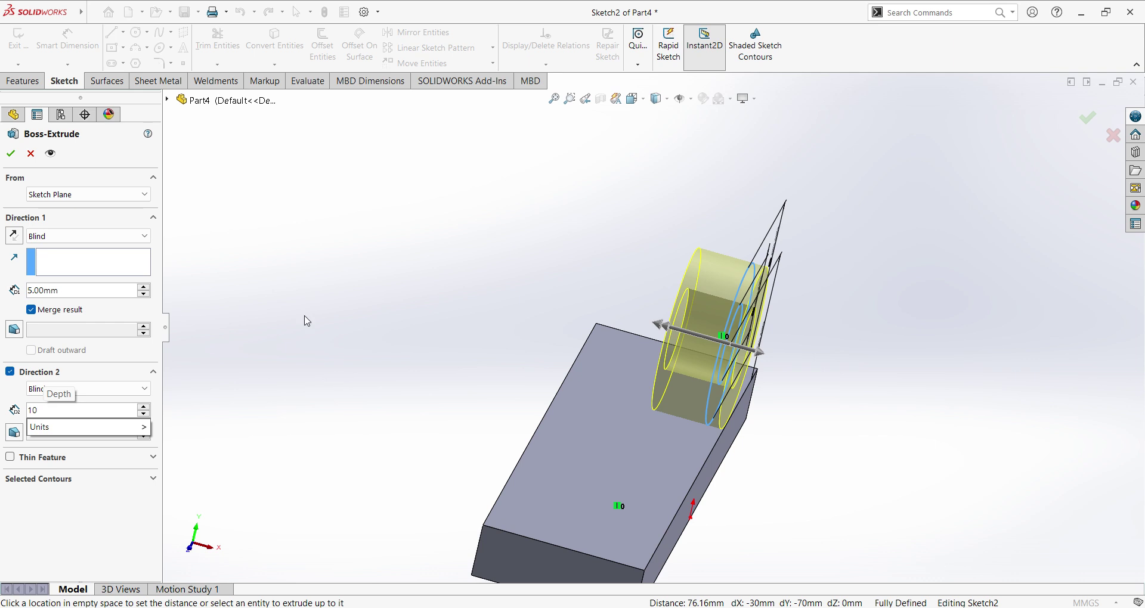
type("0")
key("Return")
left_click(10, 153)
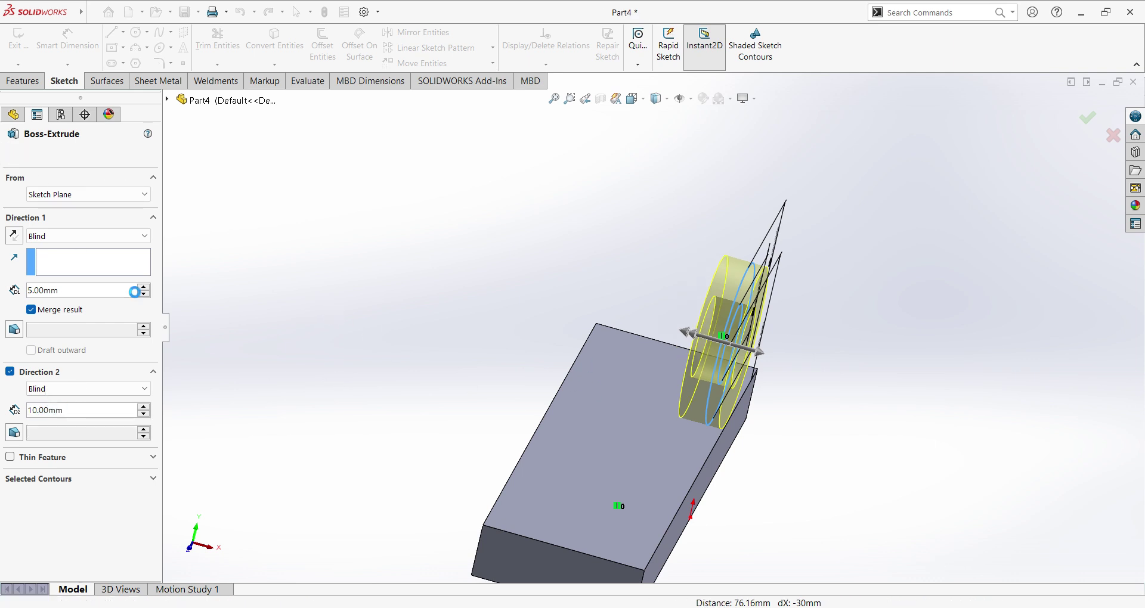
- Turn the model to the isometric view
left_click(633, 99)
left_click(703, 137)
scroll(737, 299, "down", 2)
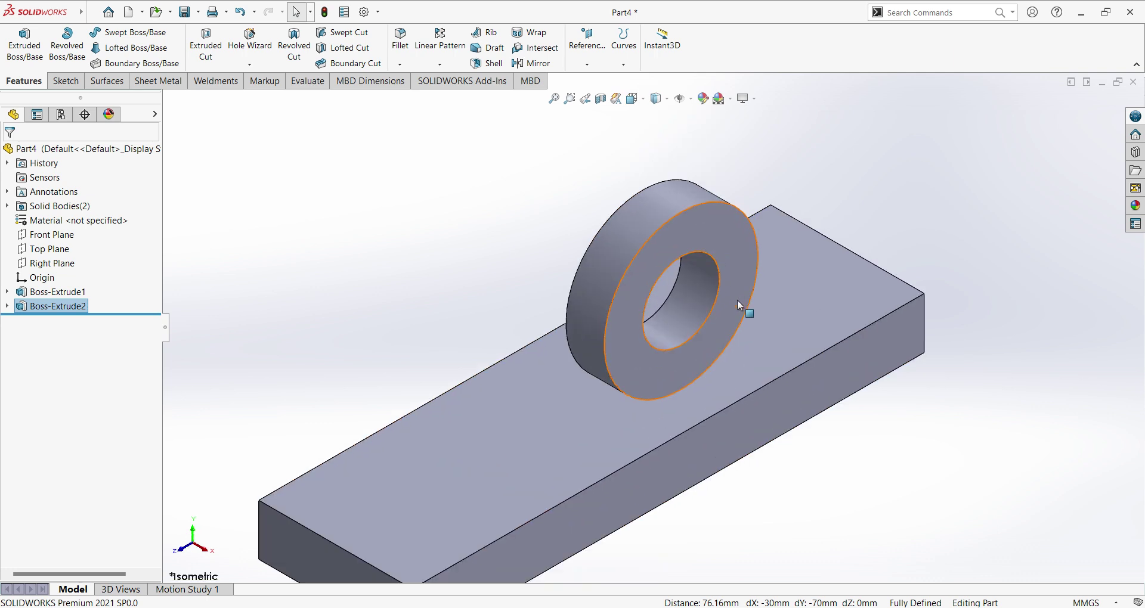
scroll(703, 303, "up", 2)
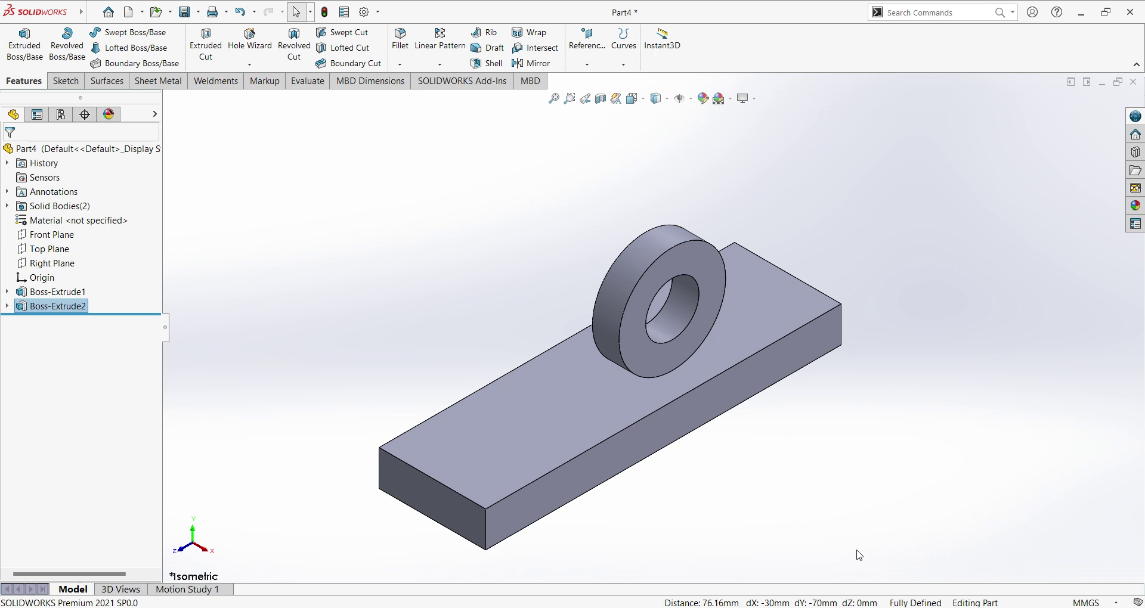
- Select the Boss-Extrude2 ring feature and start a Linear Pattern
left_click(22, 310)
left_click(54, 307)
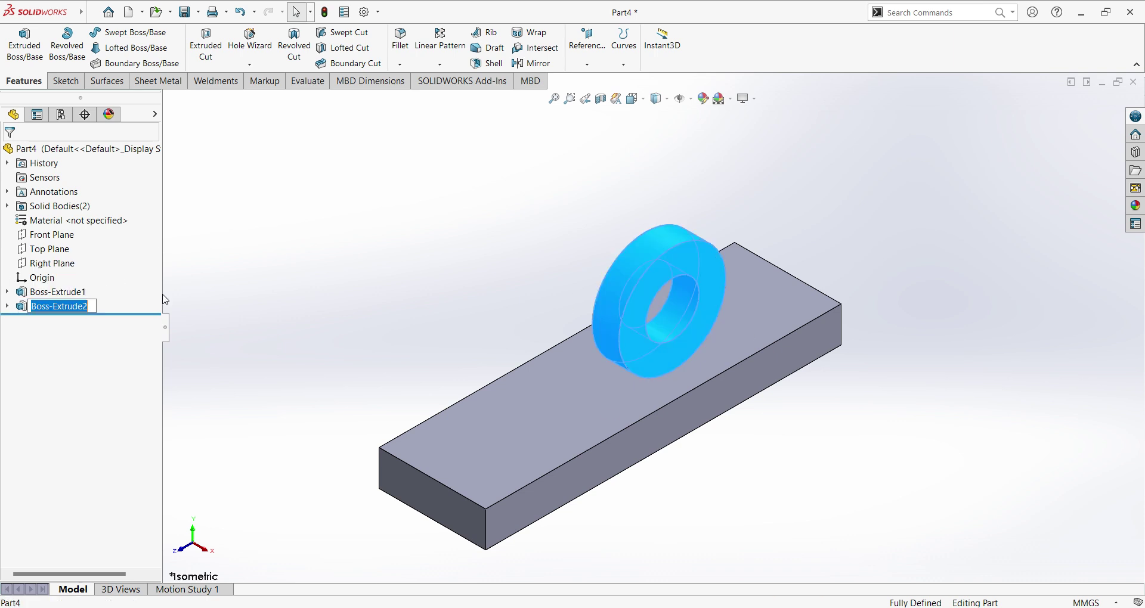
left_click(320, 280)
left_click(71, 306)
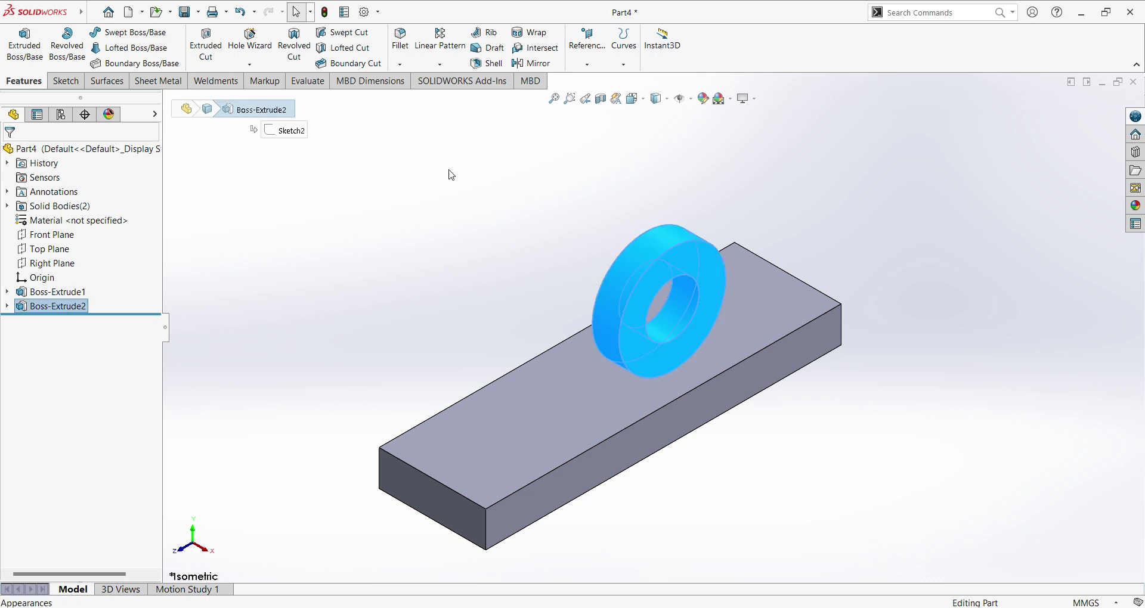
left_click(440, 47)
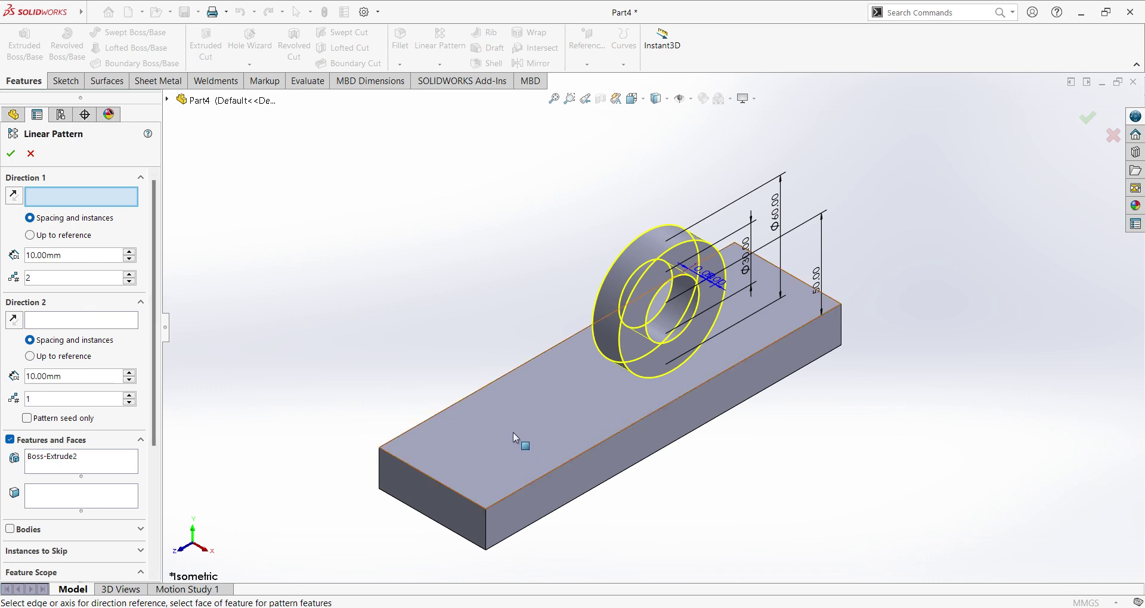
- Use the base's front edge as the pattern direction, checking the reference drawing
middle_click_drag(513, 431, 693, 589)
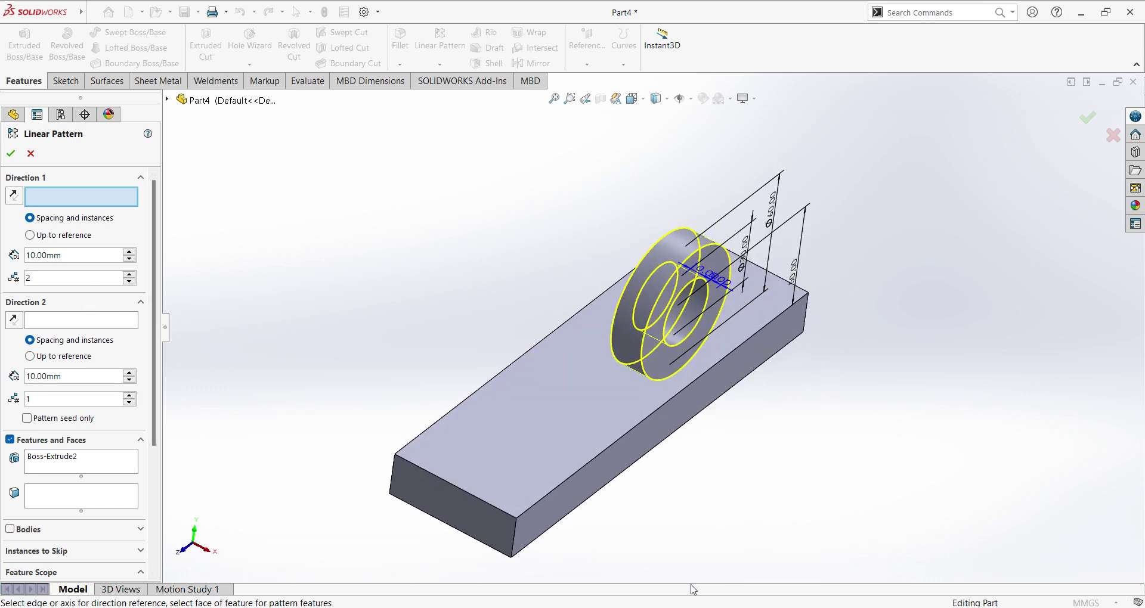
left_click(484, 499)
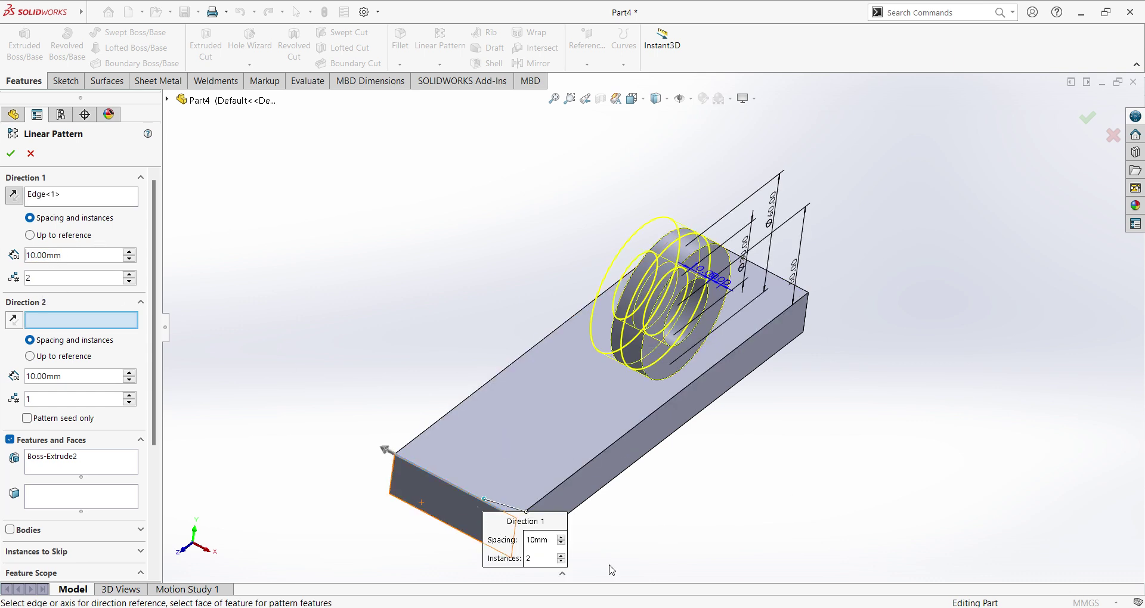
key("alt+Tab")
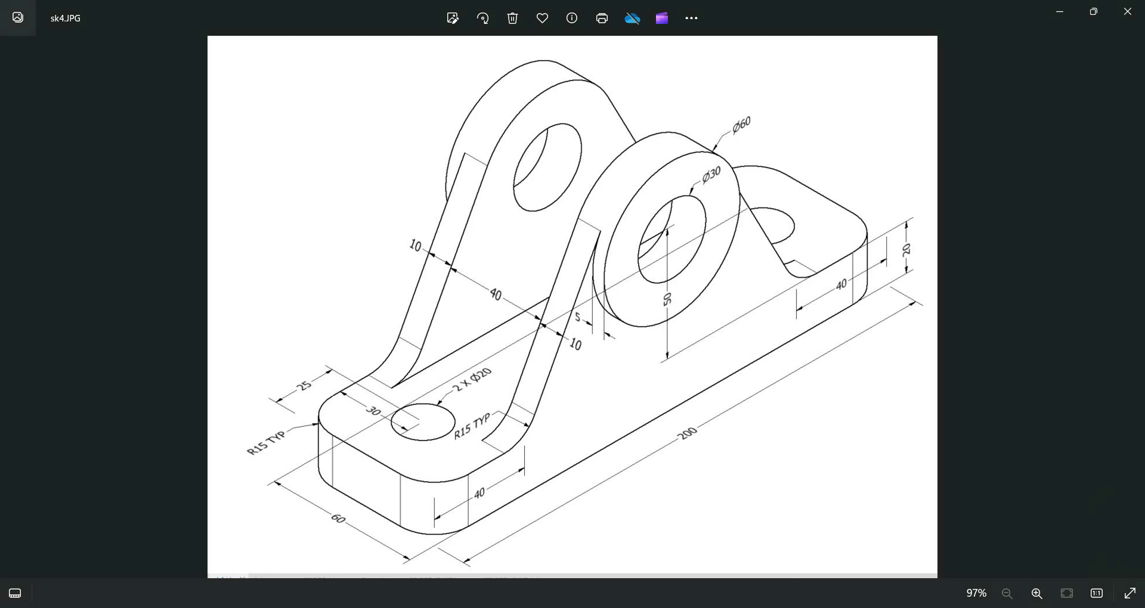
key("alt+Tab")
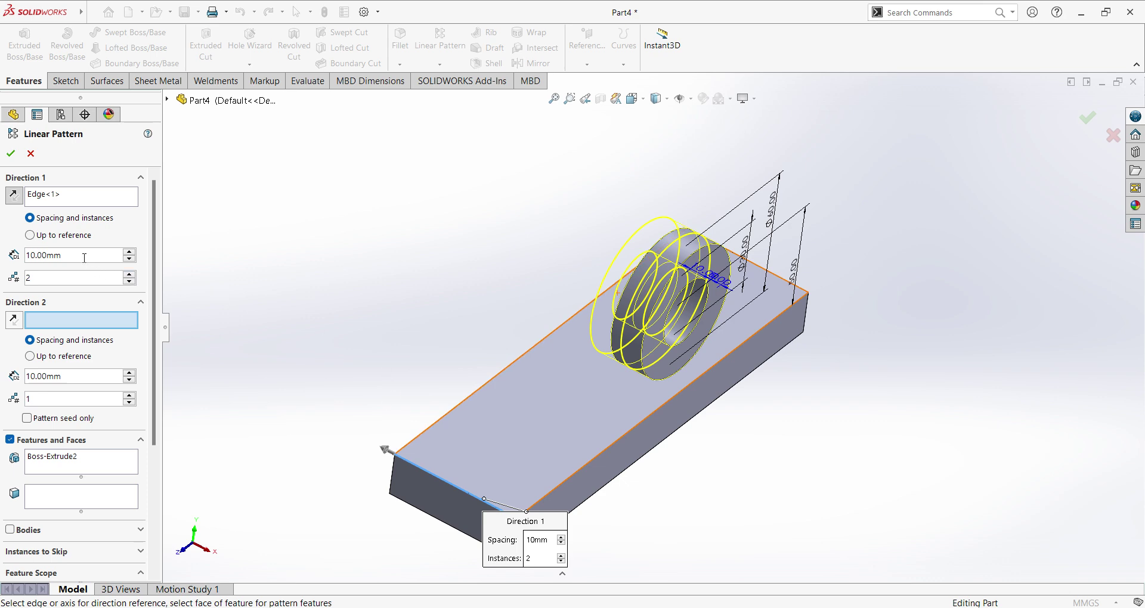
- Space the ring pattern 55 mm apart and accept it, creating LPattern1
left_click(85, 257)
type("55")
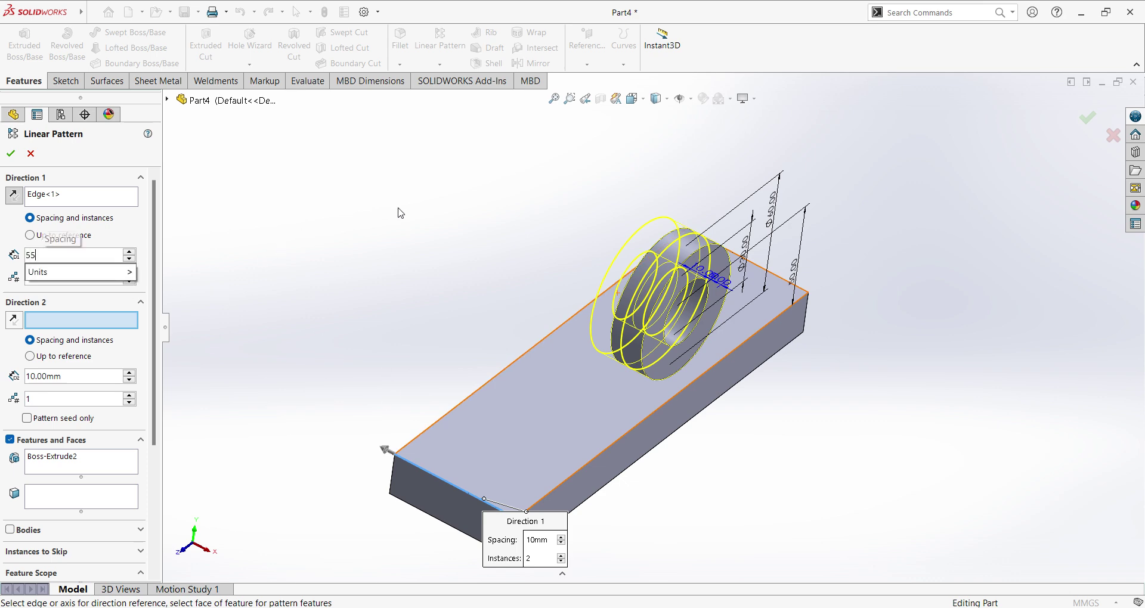
key("Return")
middle_click_drag(910, 493, 908, 409)
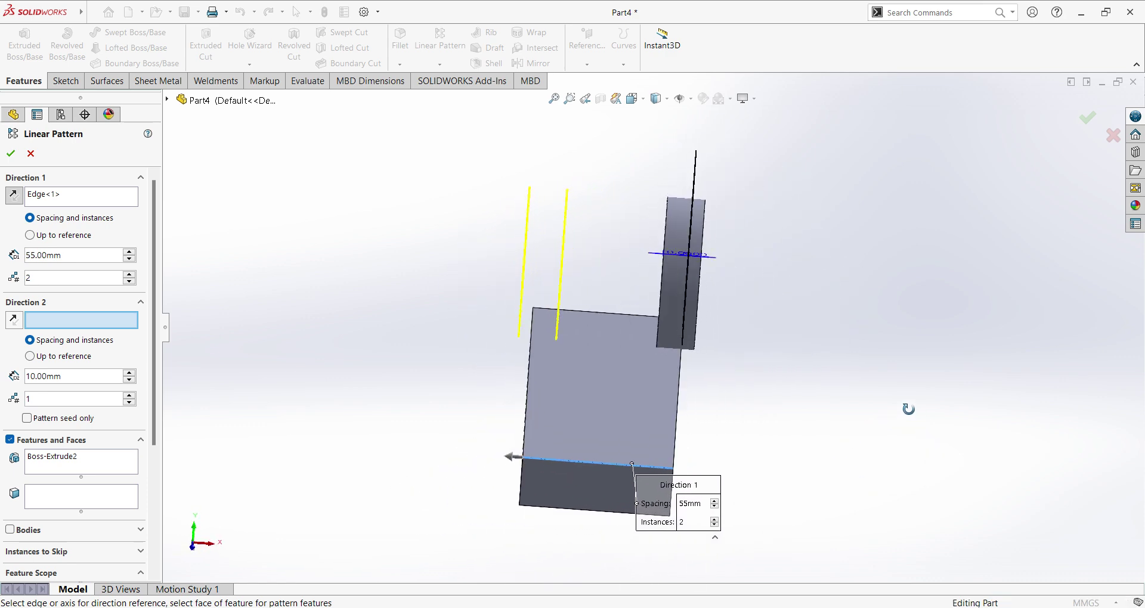
left_click(10, 154)
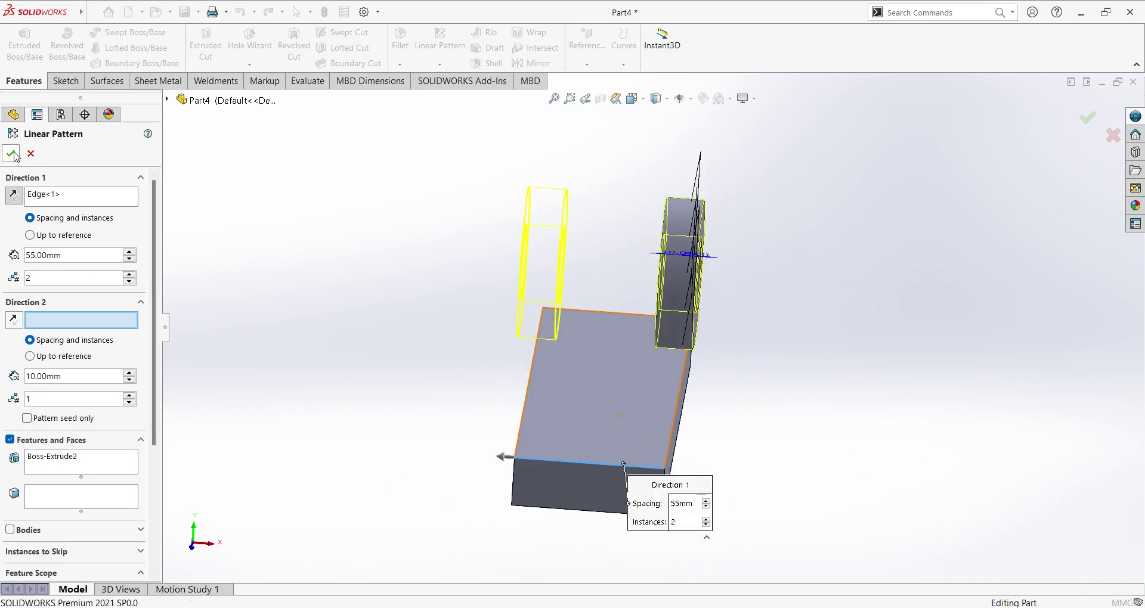
middle_click_drag(764, 466, 698, 464)
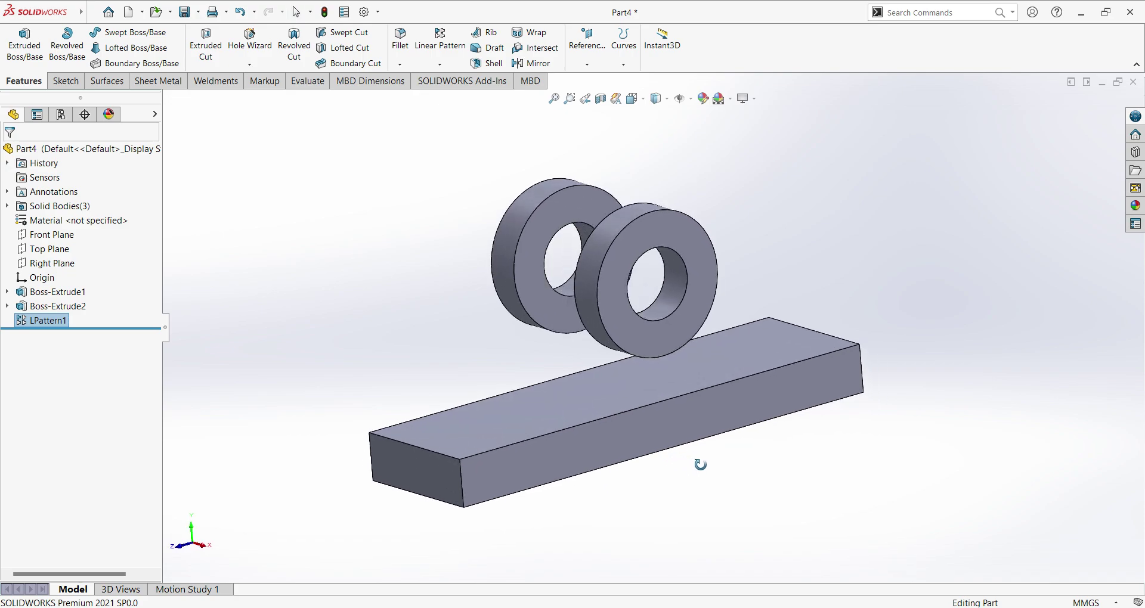
- After checking the reference drawing, start Sketch3 on the bar's front face, viewed normal
key("alt+Tab")
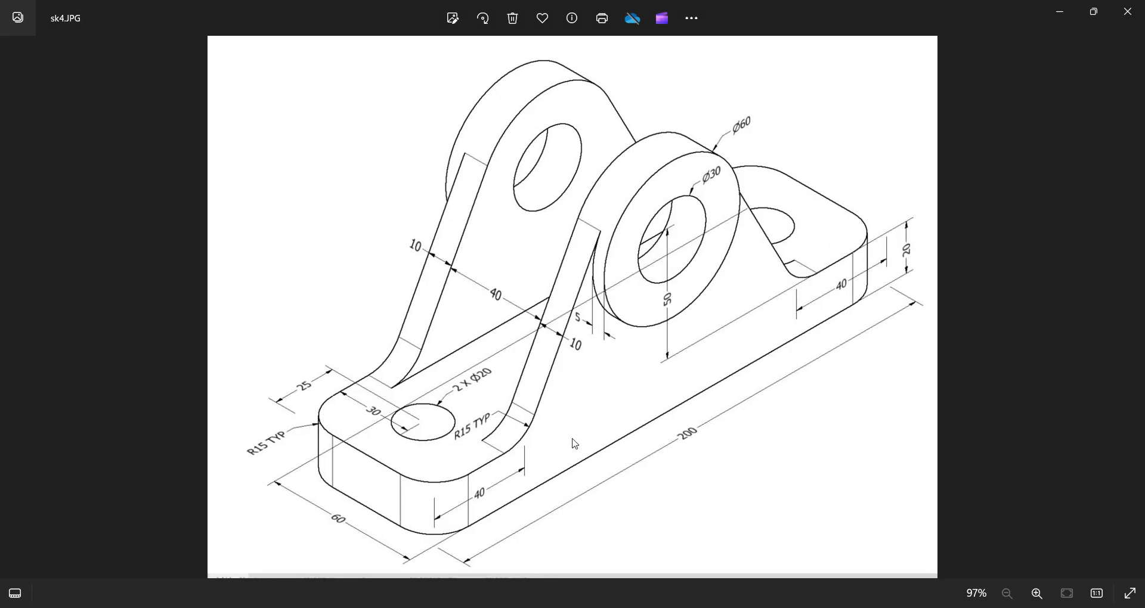
key("alt+Tab")
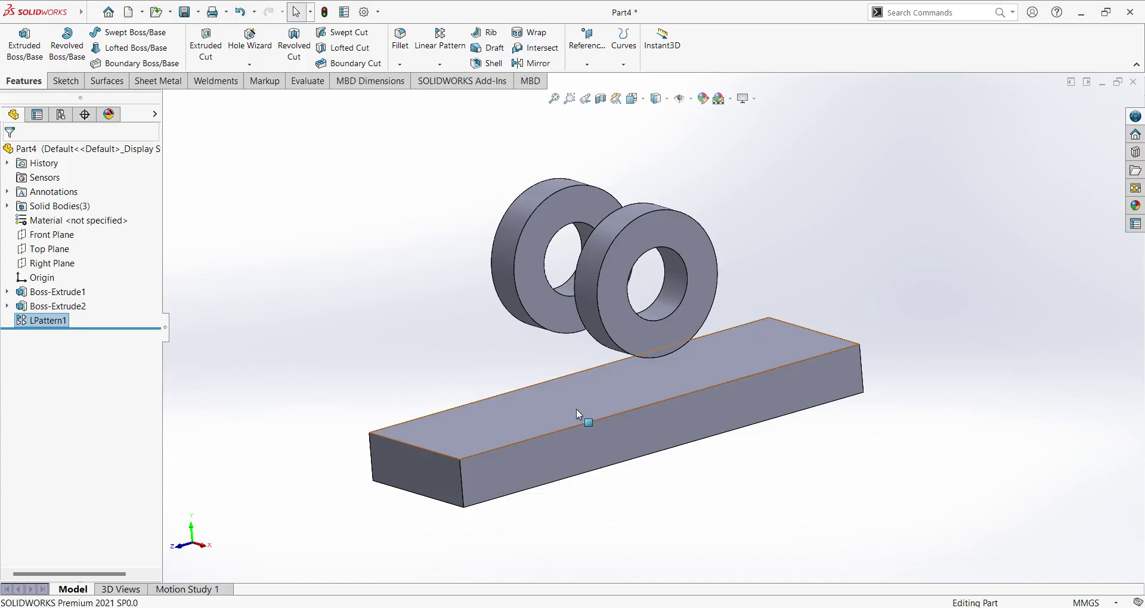
left_click(589, 444)
left_click(643, 411)
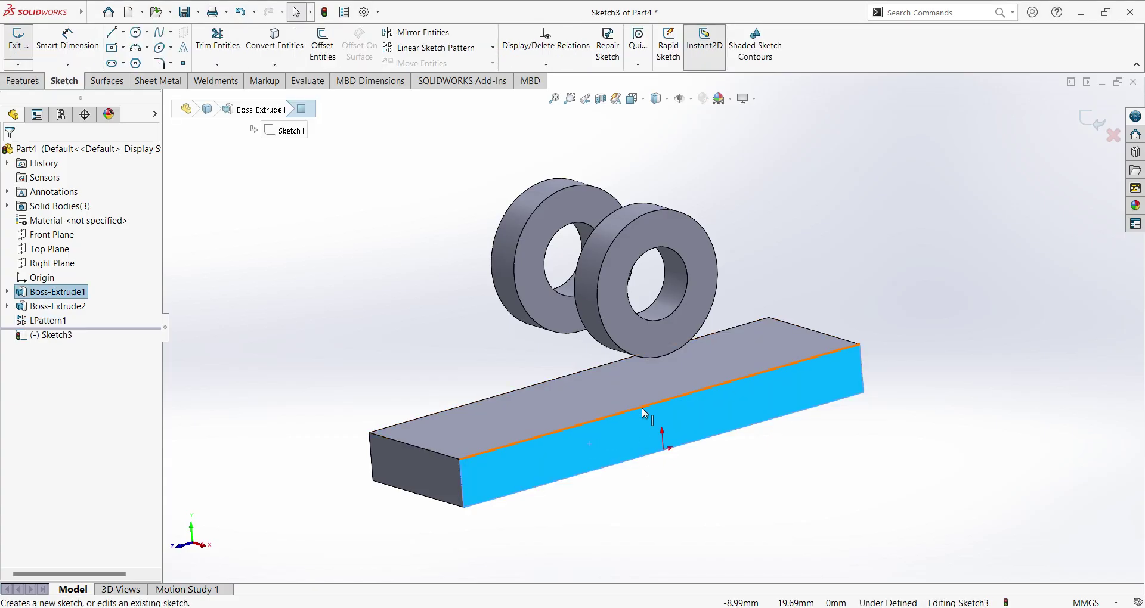
left_click(52, 335)
left_click(87, 322)
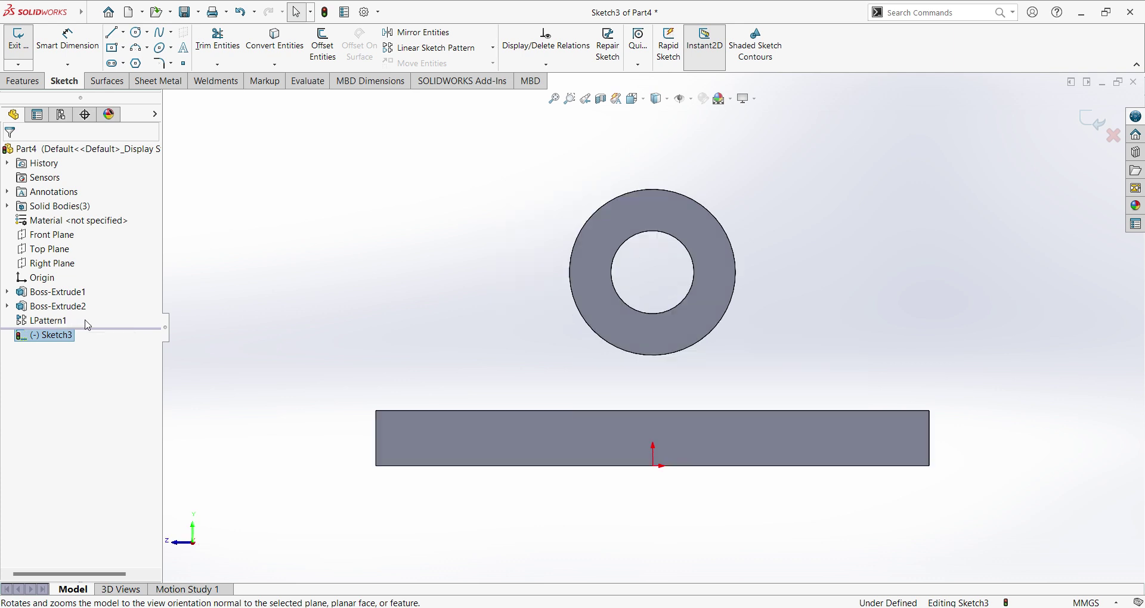
- Draw two slanted lines from the ring's outer edge down to the bar's top edge
left_click(111, 32)
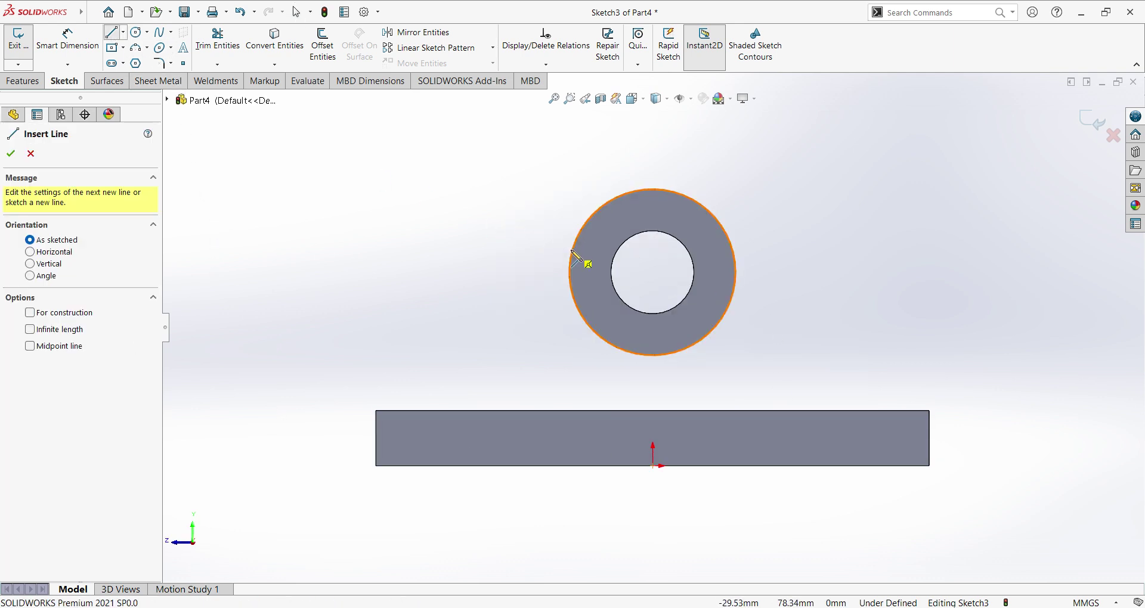
left_click(583, 227)
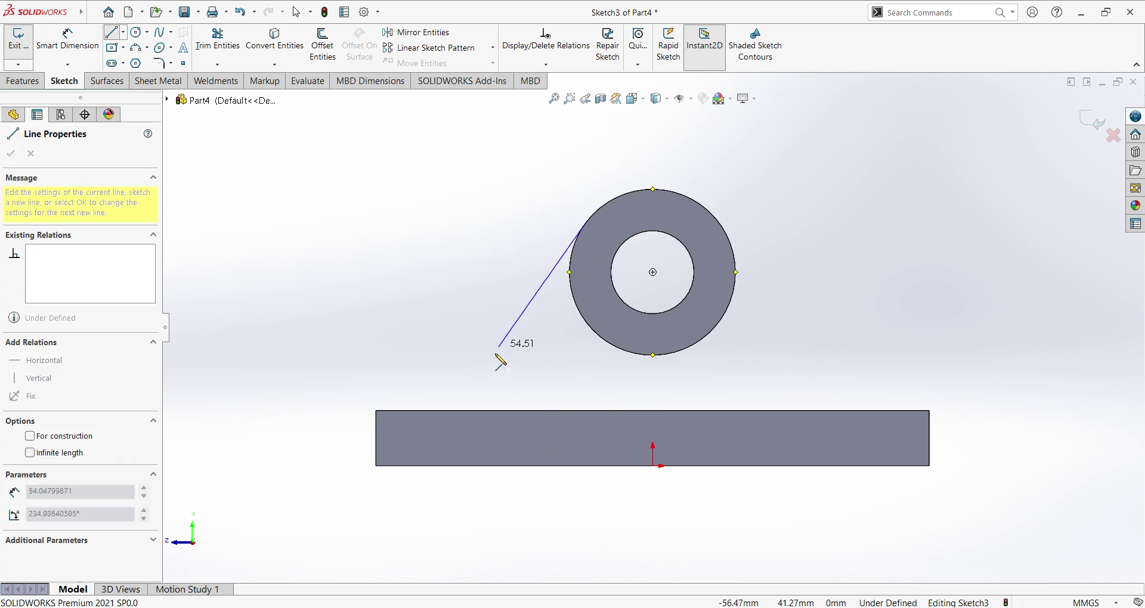
left_click(463, 412)
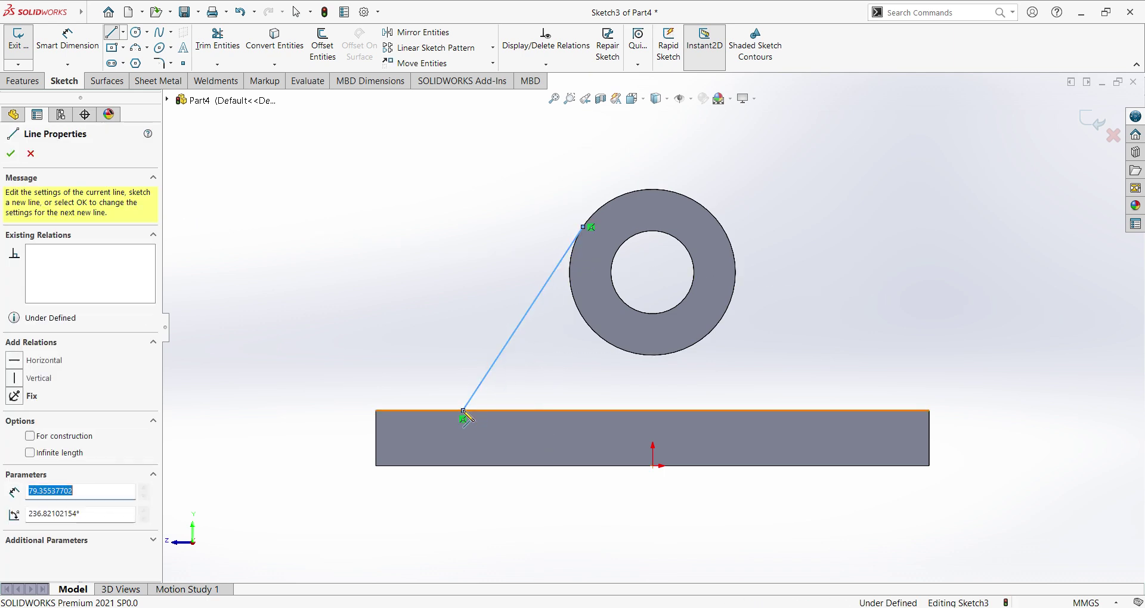
left_click(848, 411)
left_click(732, 249)
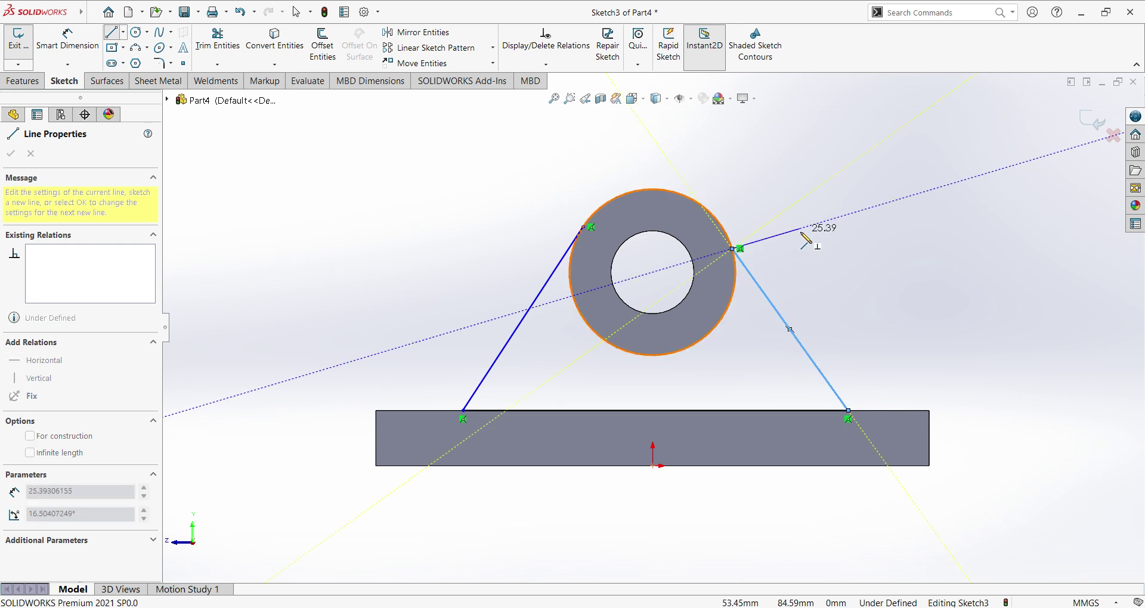
right_click(800, 230)
left_click(841, 241)
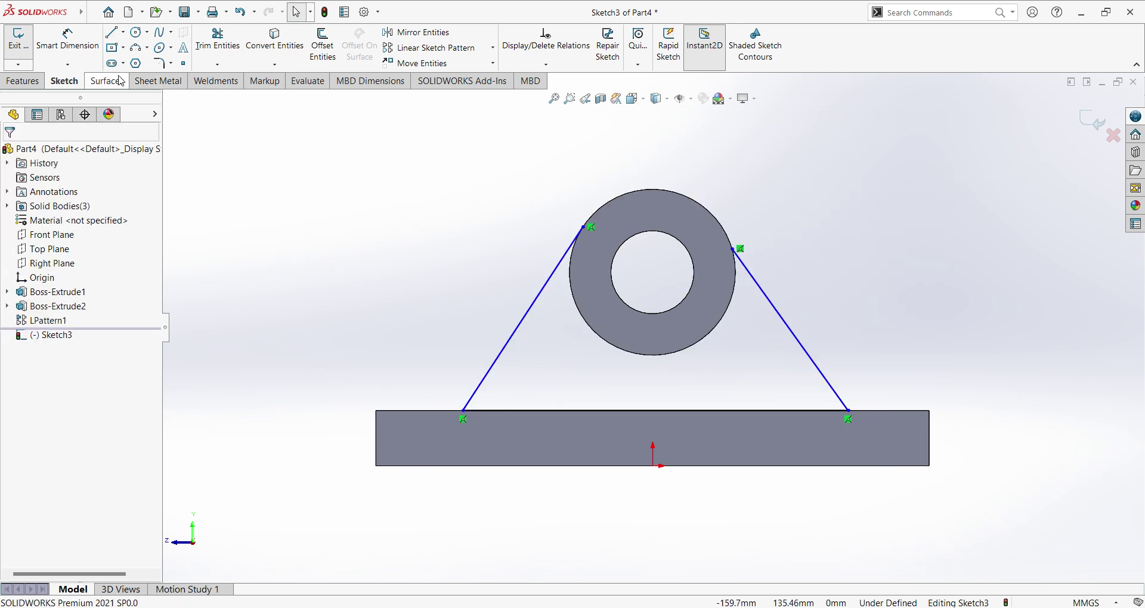
- Make the left slanted line tangent to the ring's outer circle
left_click(530, 324)
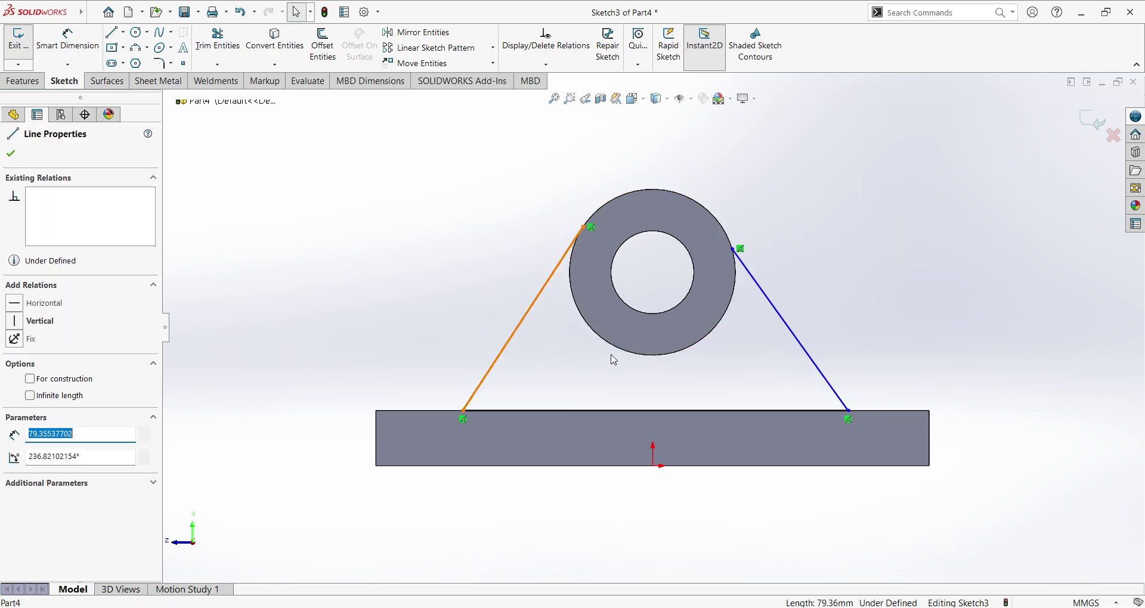
left_click(620, 351, "ctrl")
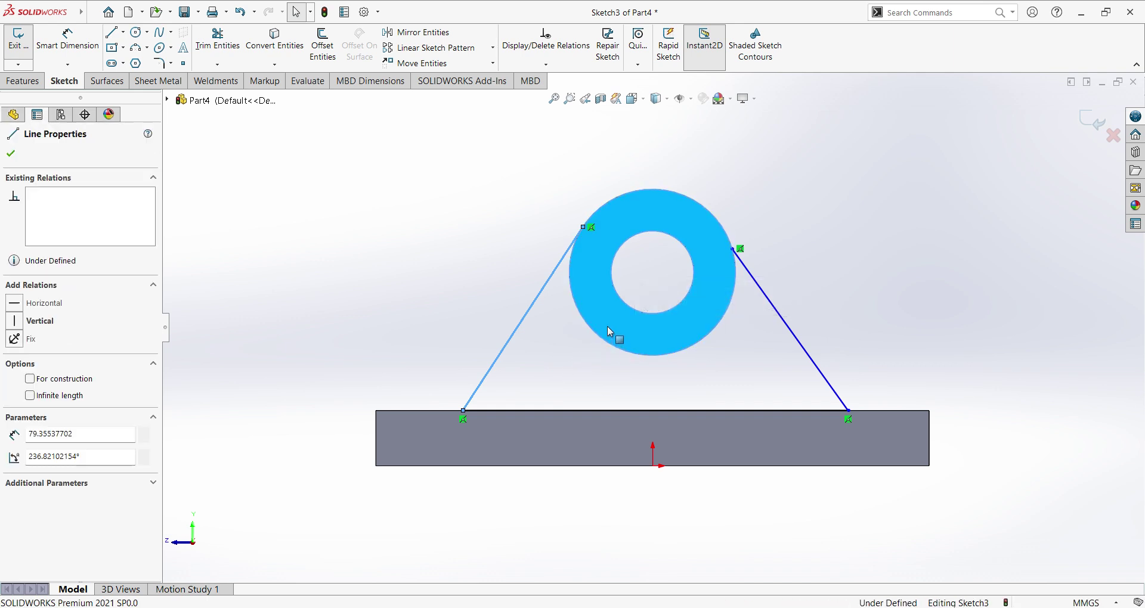
left_click(601, 340, "ctrl")
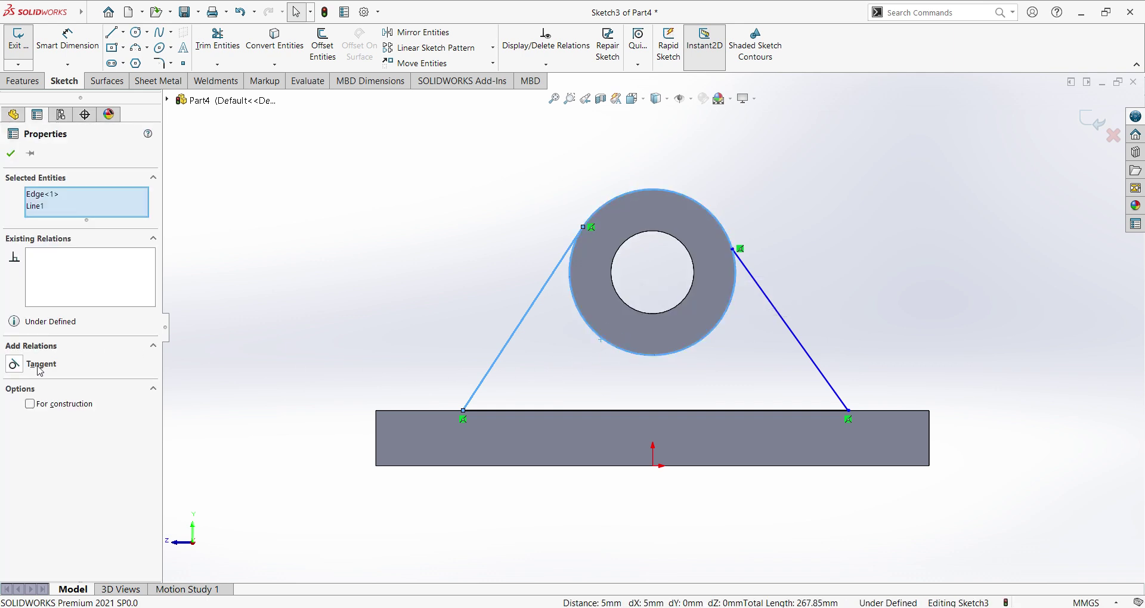
left_click(13, 365)
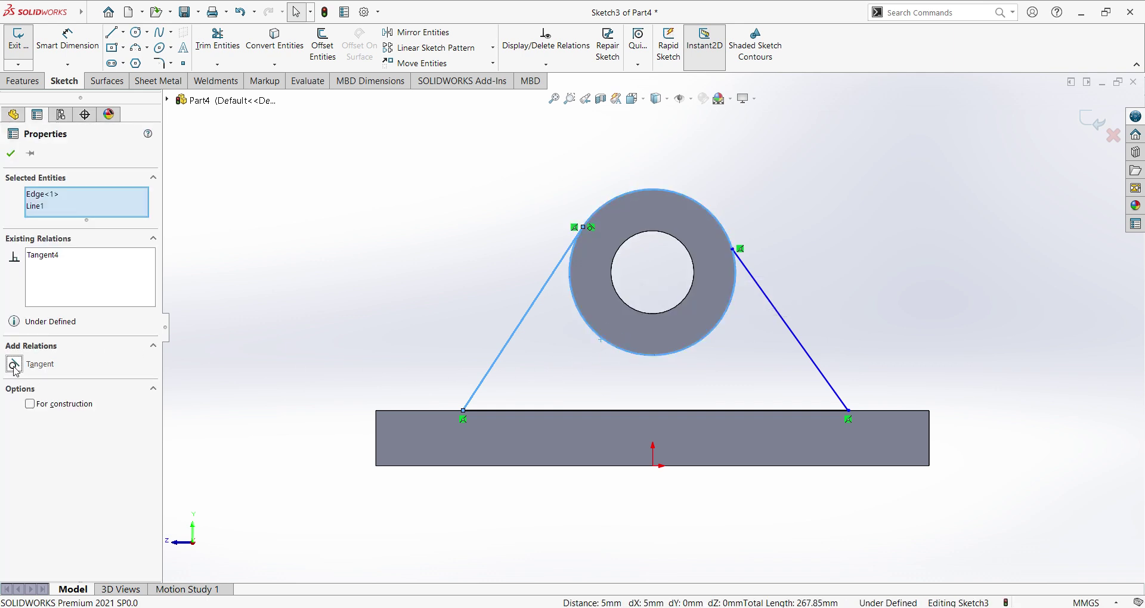
- Make the right slanted line tangent to the ring's outer circle
left_click(818, 364, "ctrl")
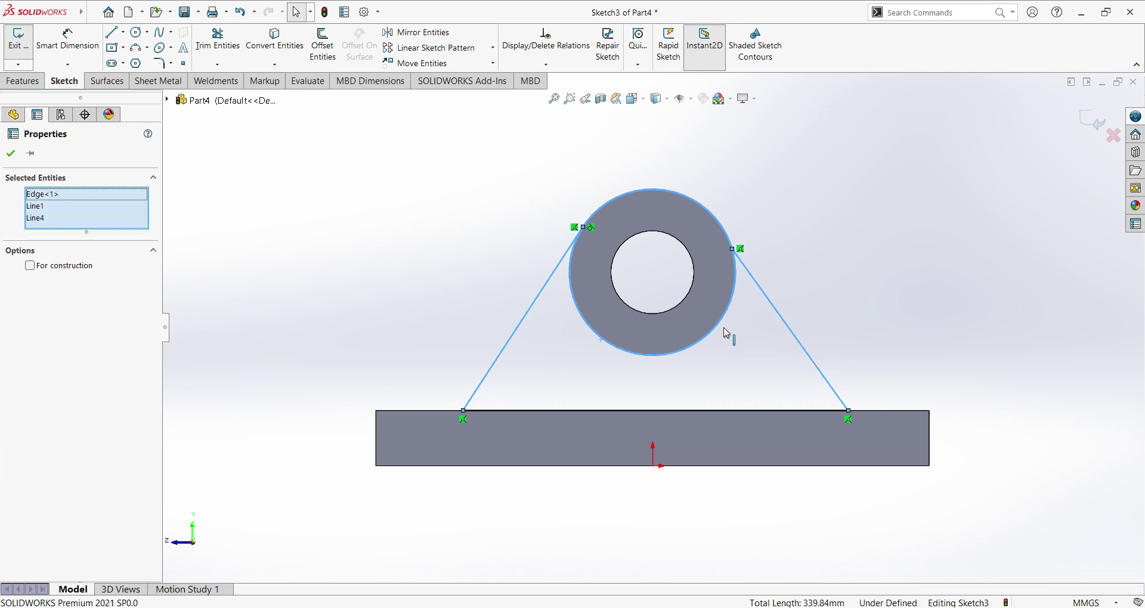
left_click(758, 361)
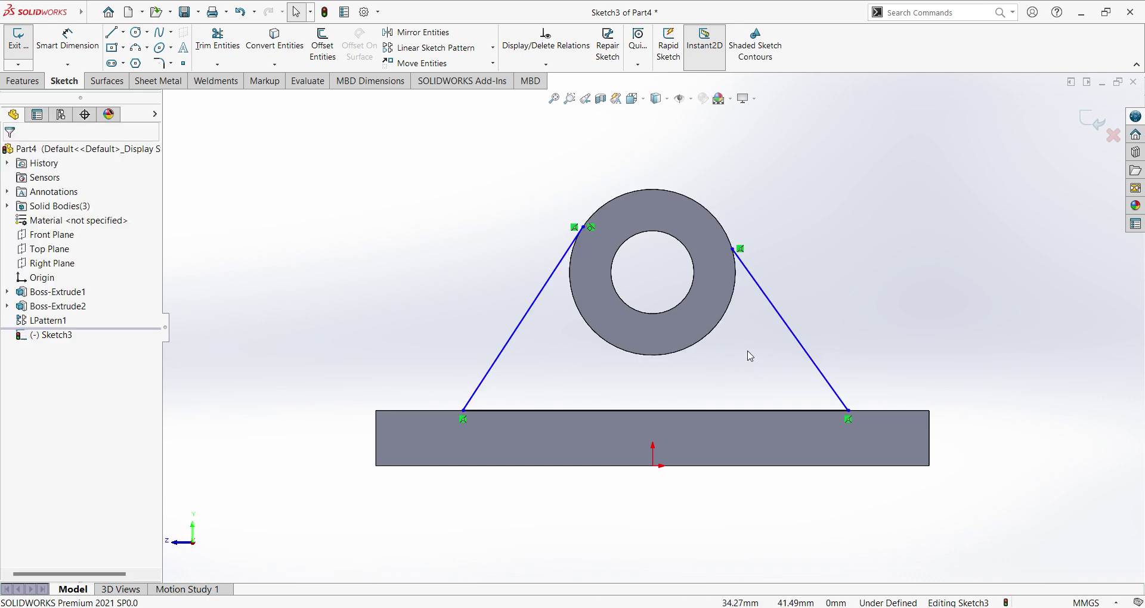
left_click(721, 333)
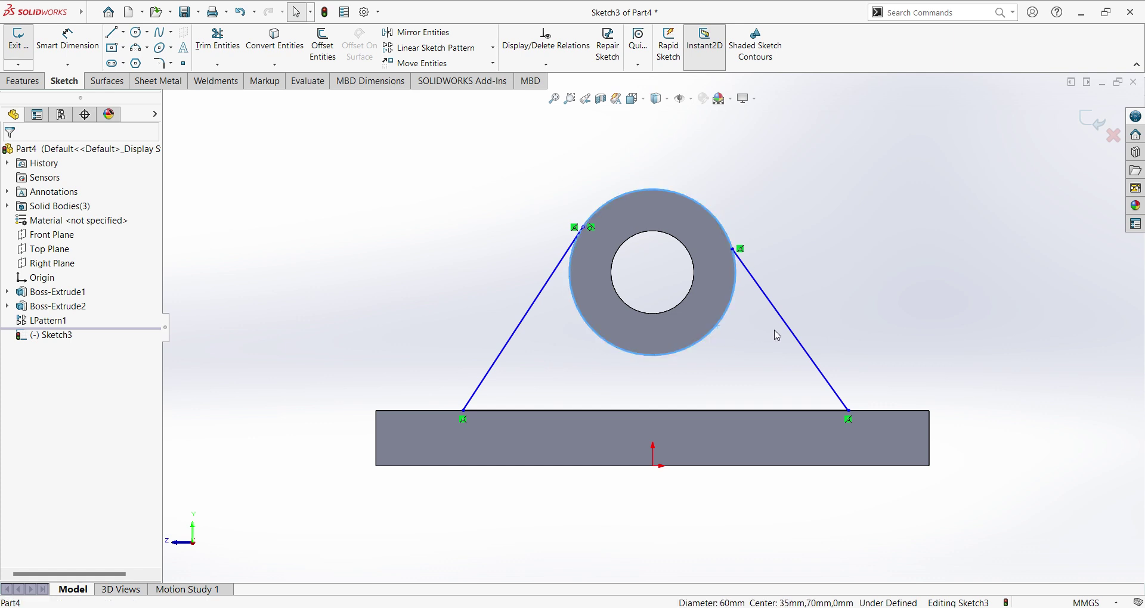
left_click(792, 338)
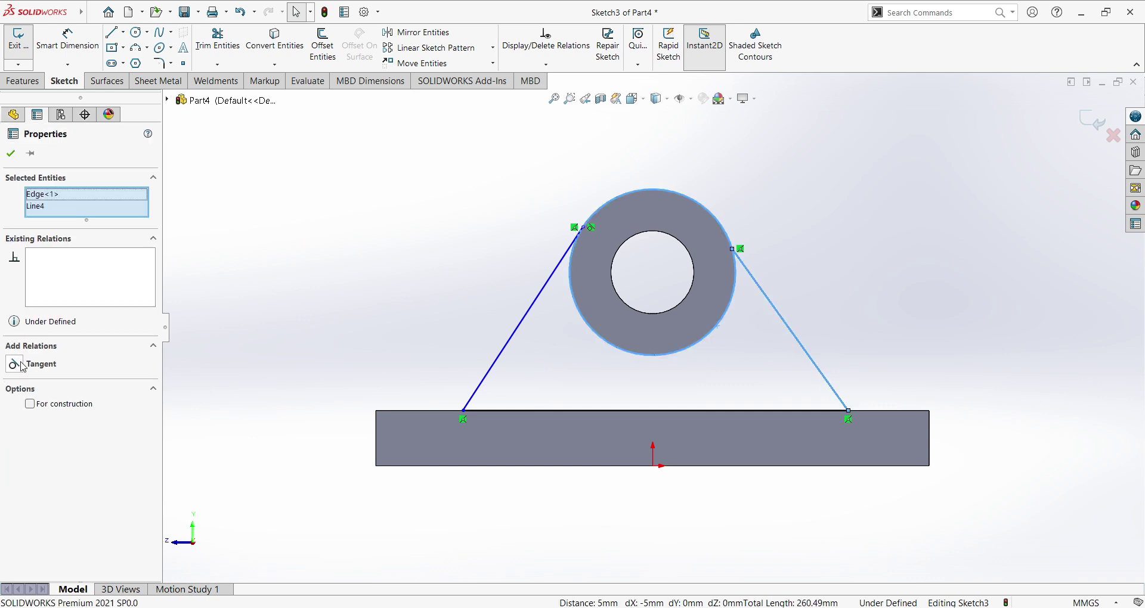
left_click(23, 364)
left_click(880, 315)
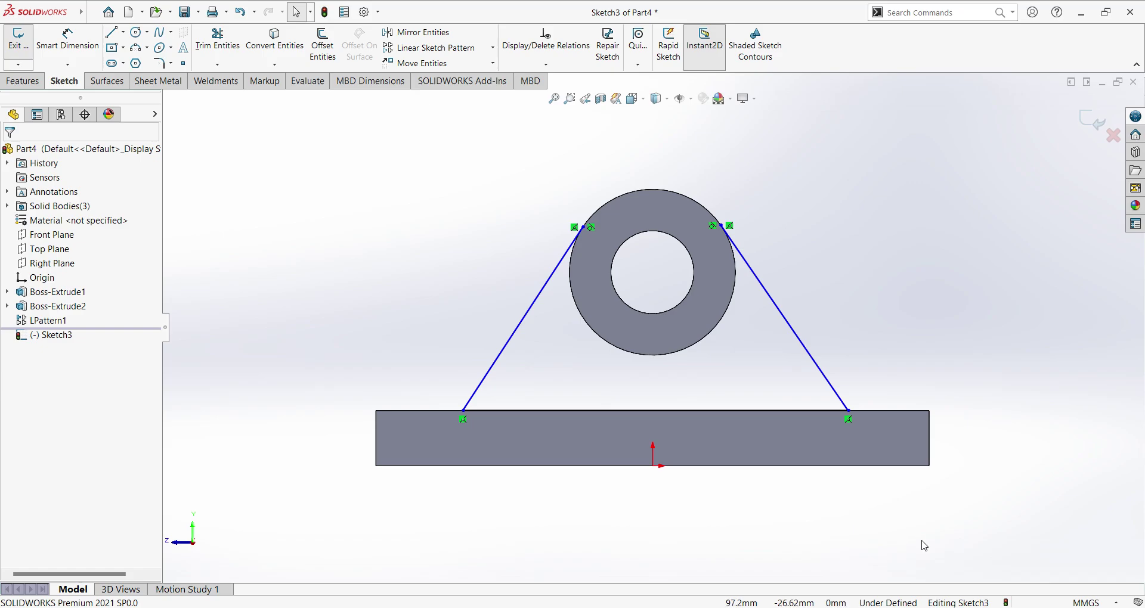
- Compare the sketch against the reference drawing and start Smart Dimension
key("alt+Tab")
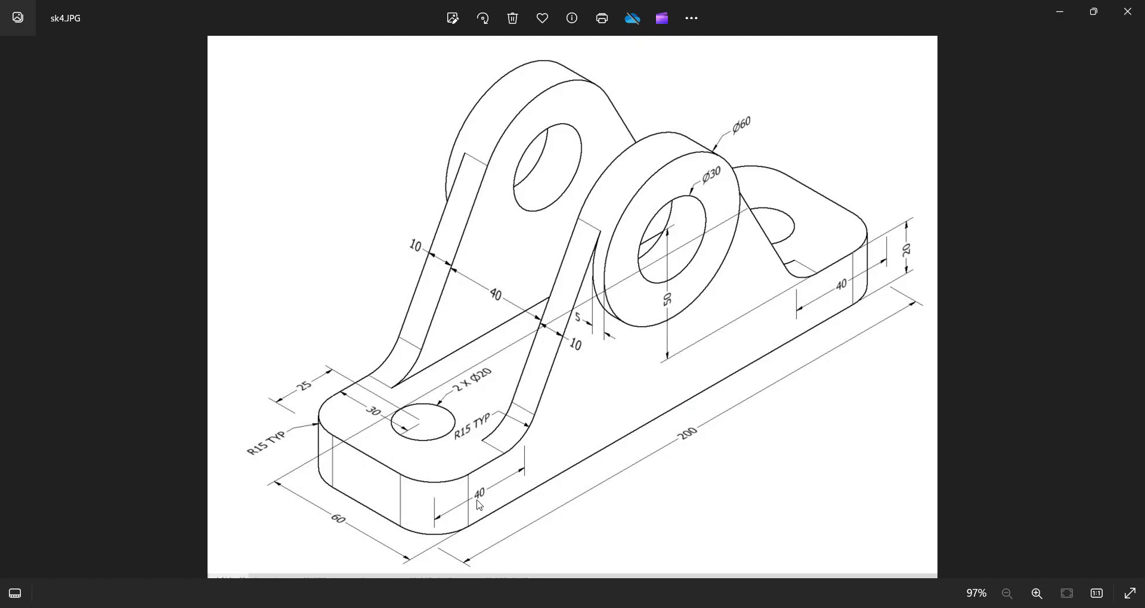
key("alt+Tab")
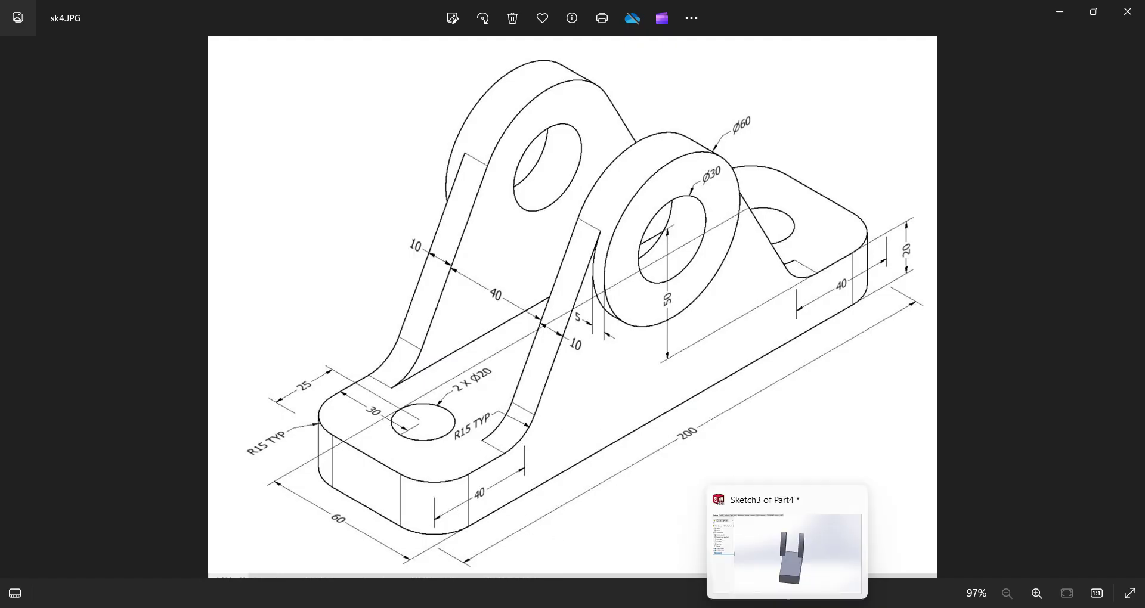
left_click(68, 42)
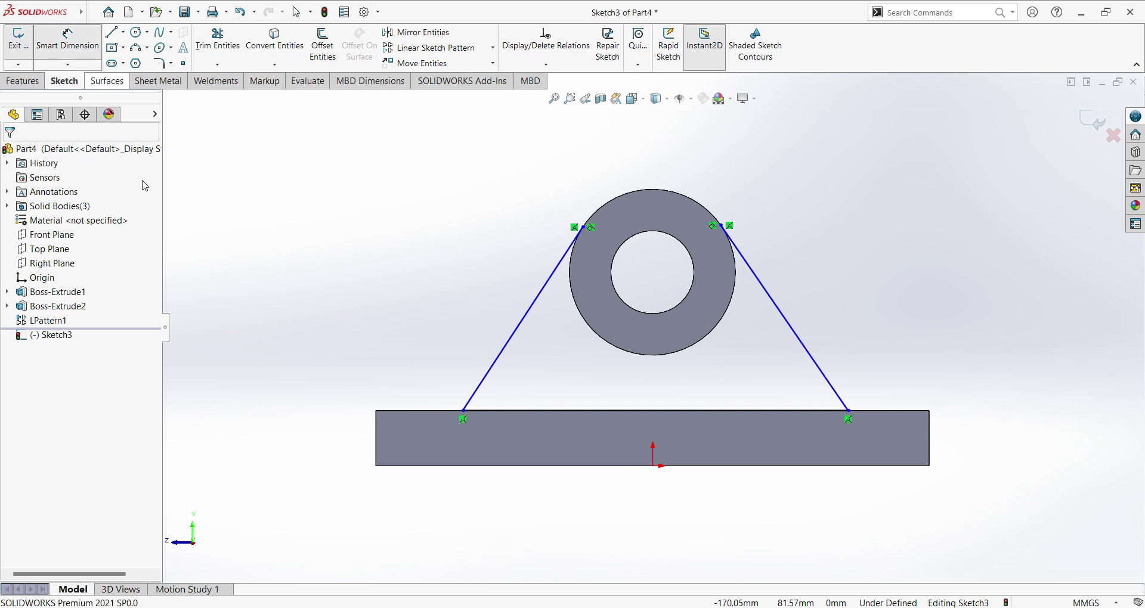
- Dimension both slanted lines' bottom endpoints 40 mm from the bar's left and right ends
left_click(377, 440)
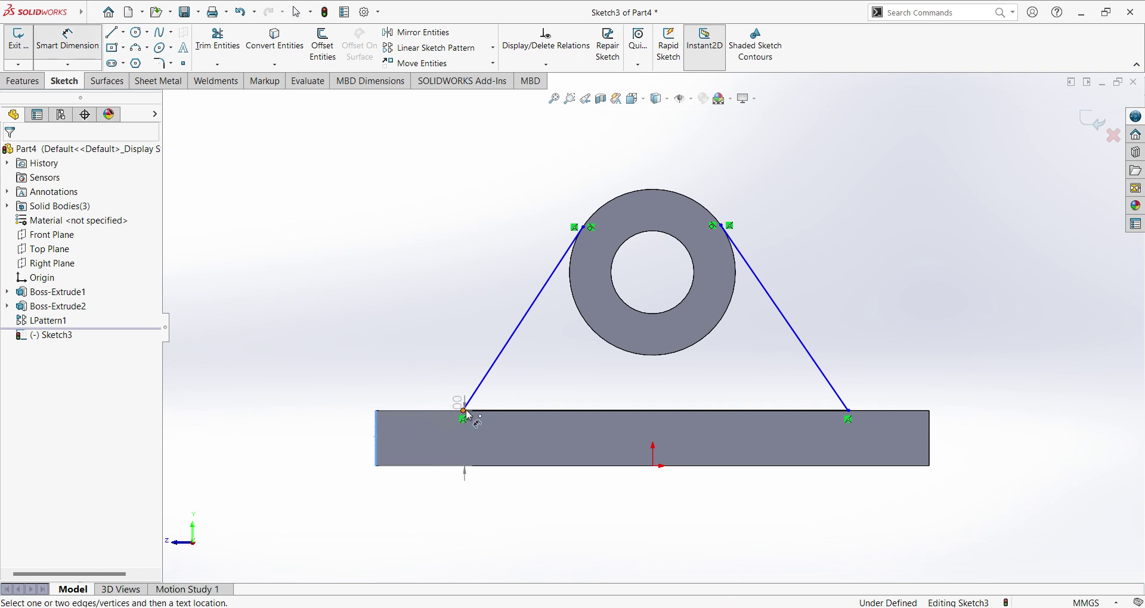
left_click(463, 410)
left_click(424, 379)
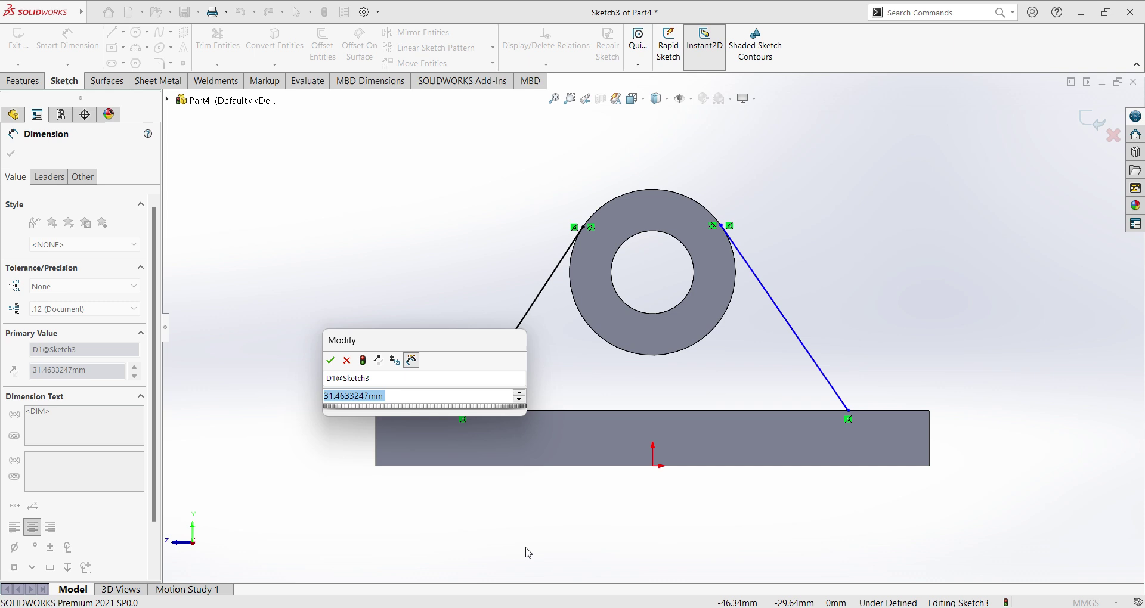
type("40")
key("Return")
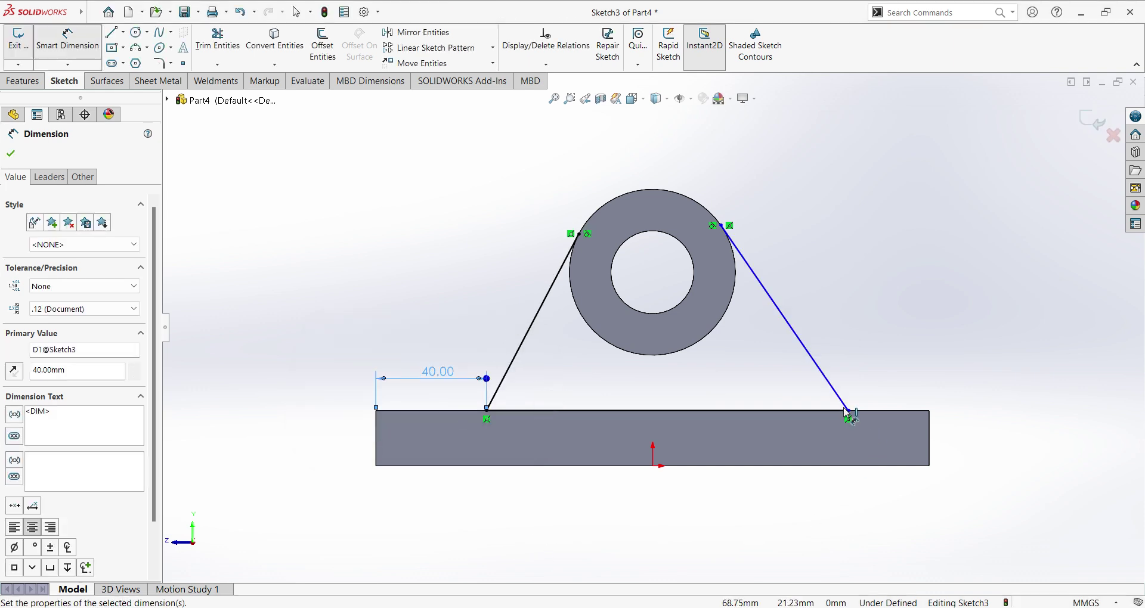
left_click(848, 411)
left_click(929, 445)
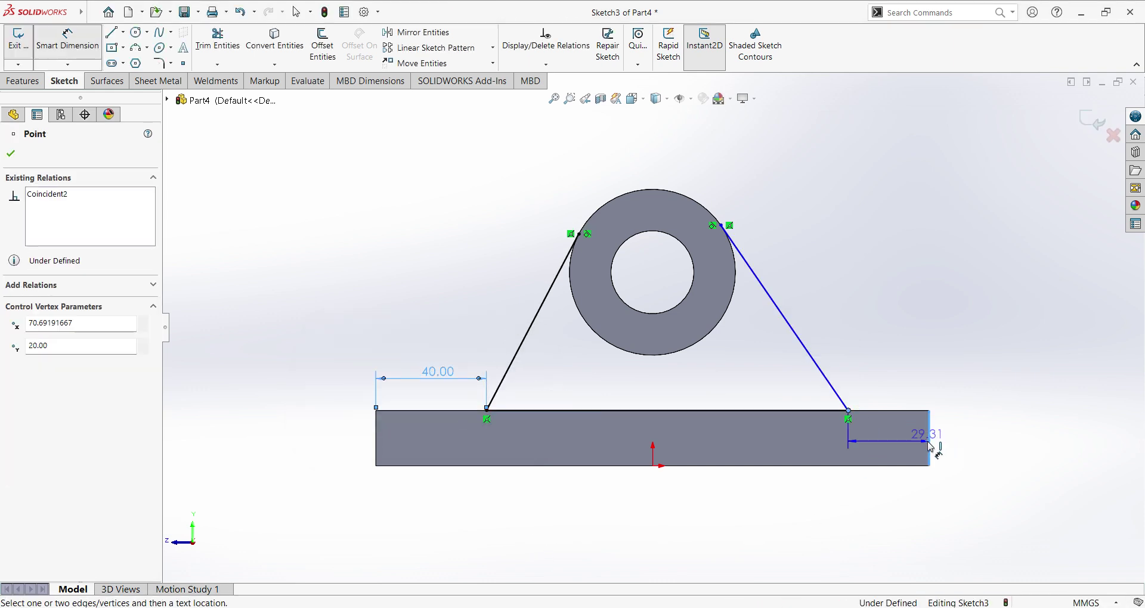
left_click(883, 385)
type("40")
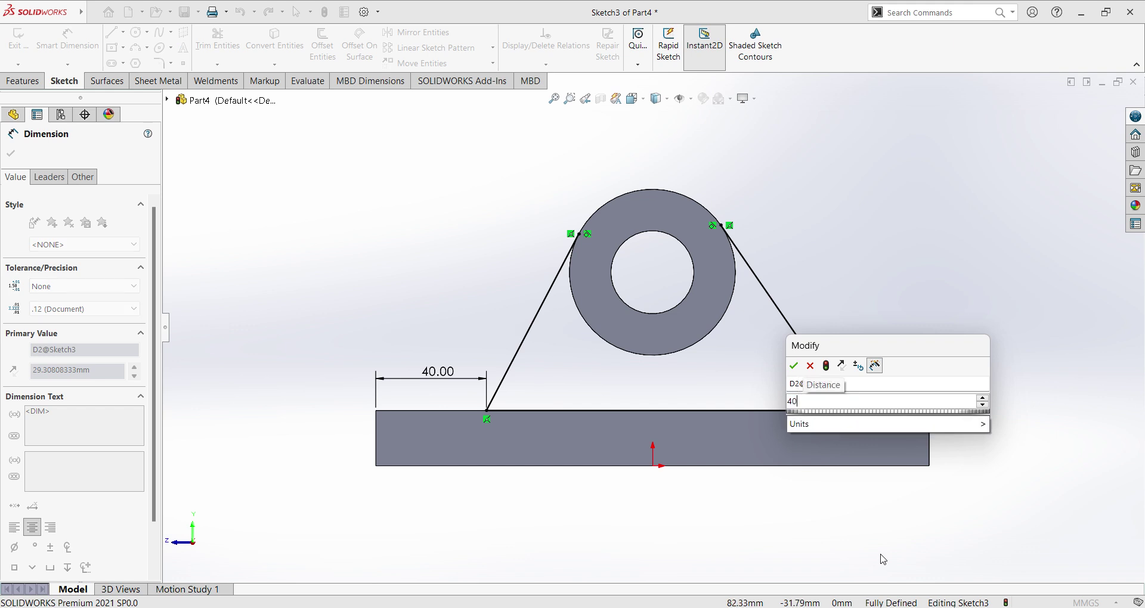
key("Return")
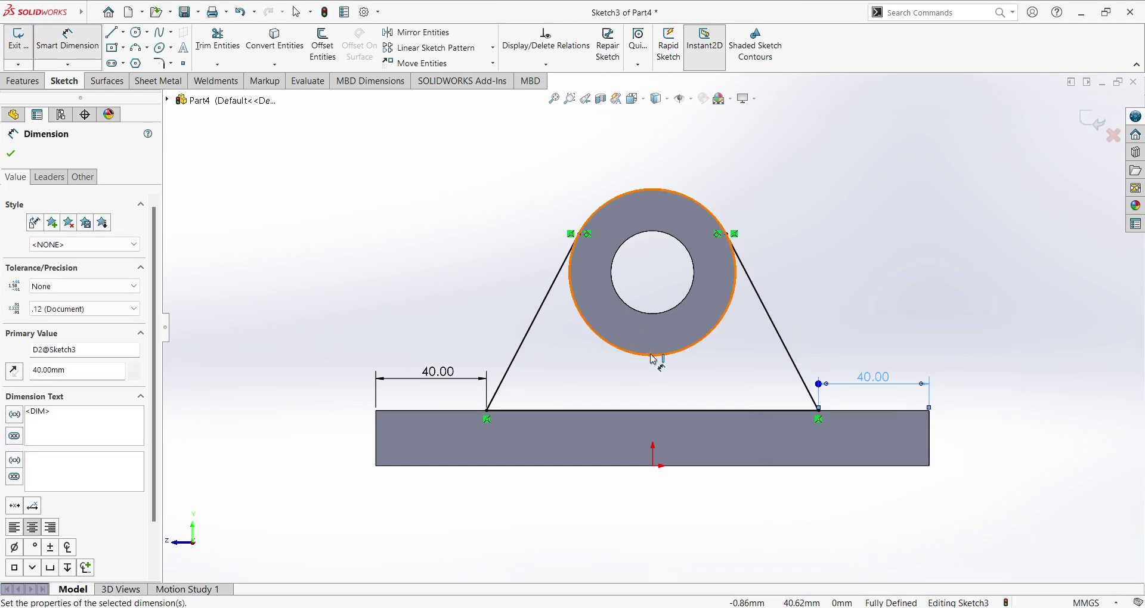
- Convert the ring's outer circular edge into Sketch3
key("Escape")
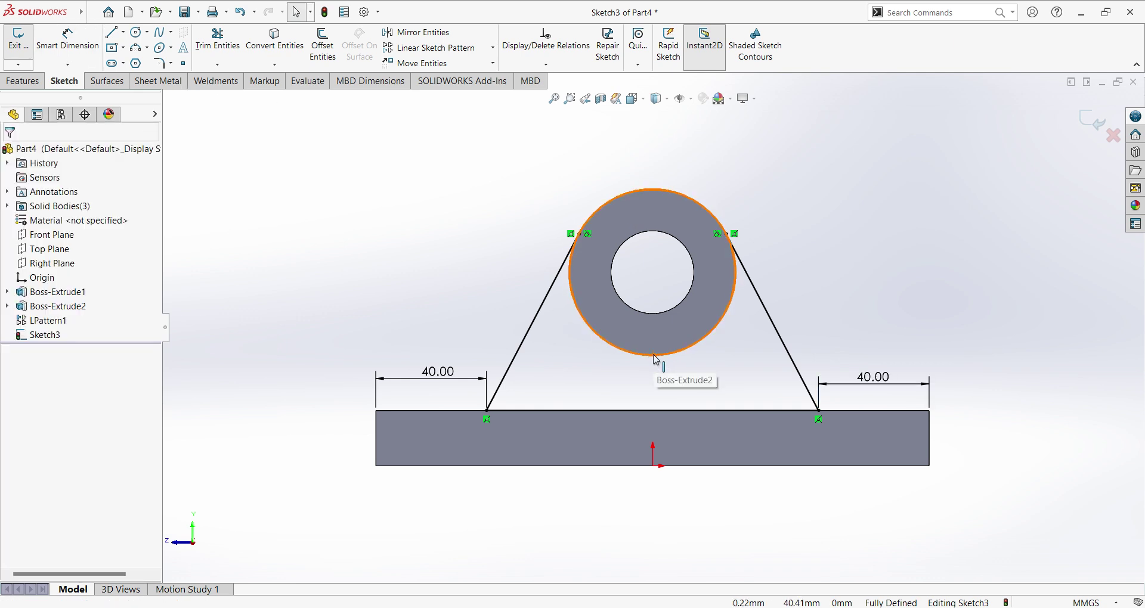
left_click(656, 357)
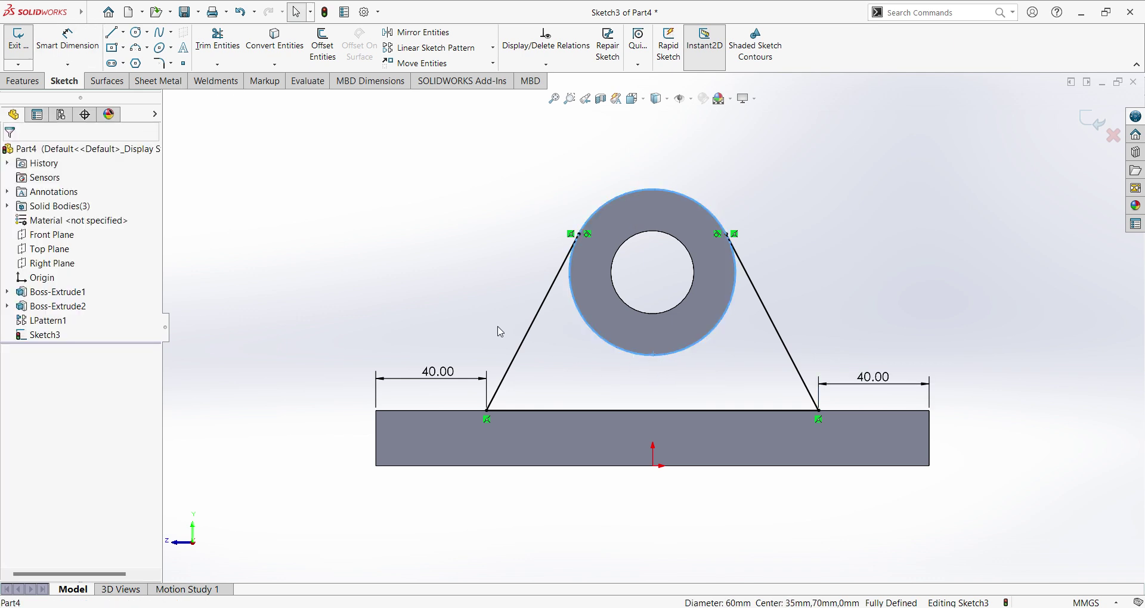
left_click(282, 47)
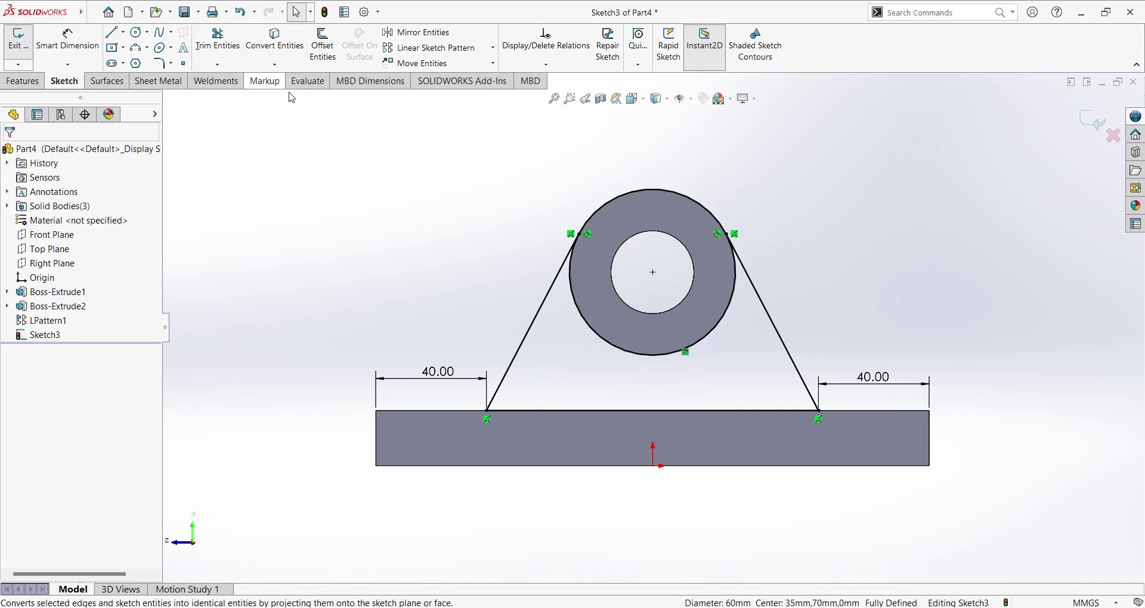
- Trim away the unwanted rib sketch segments and exit Sketch3
left_click(228, 47)
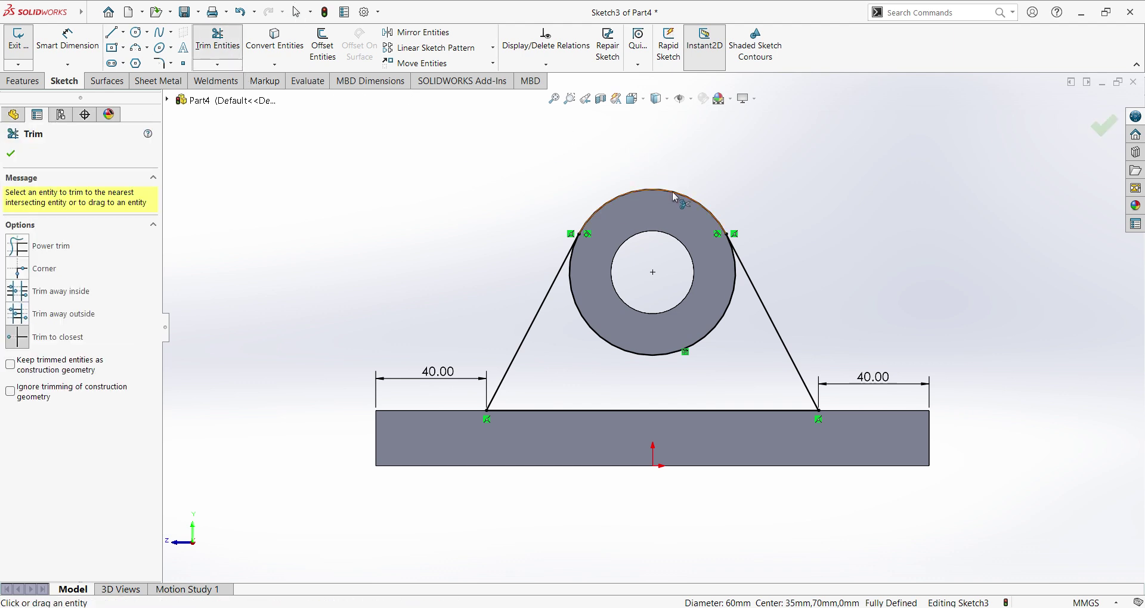
key("Escape")
left_click(1095, 122)
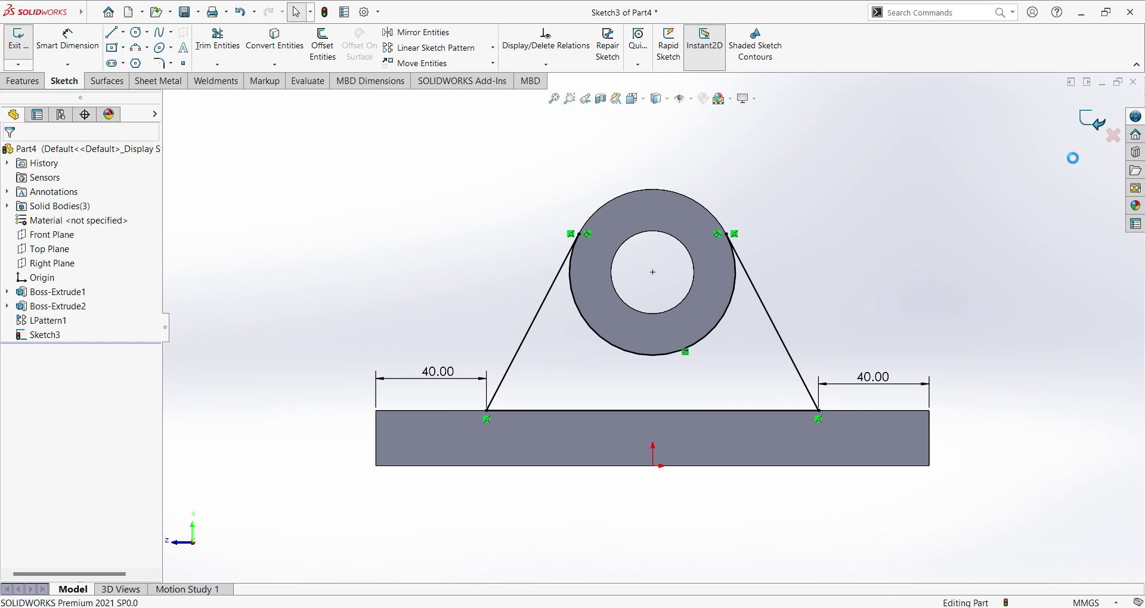
- Extrude Sketch3 Blind 10 mm in the reversed direction to form the rib
left_click(24, 44)
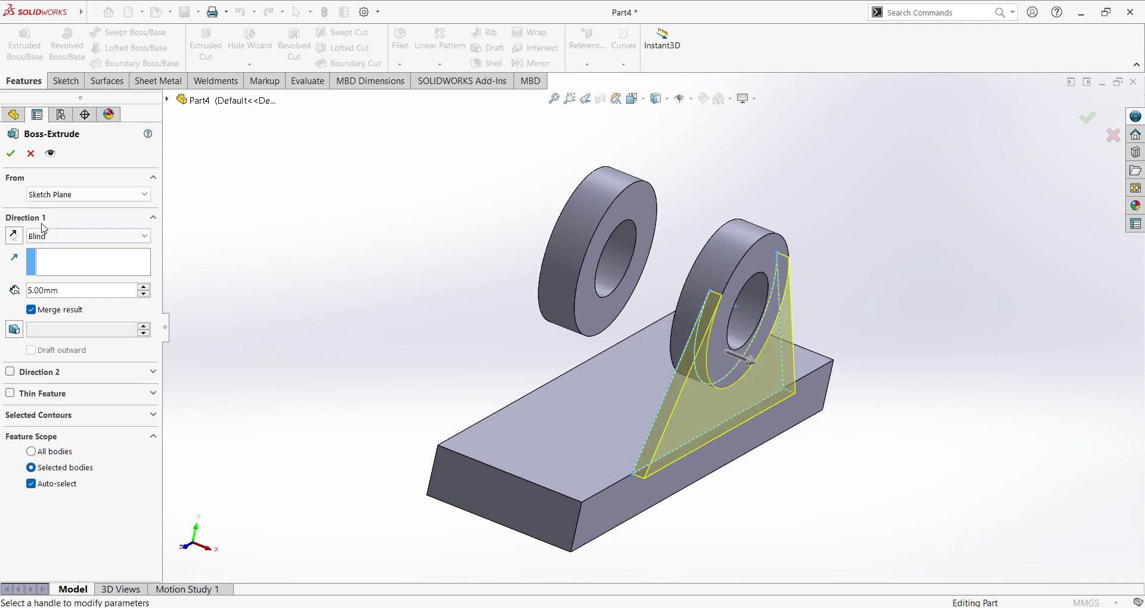
left_click(14, 236)
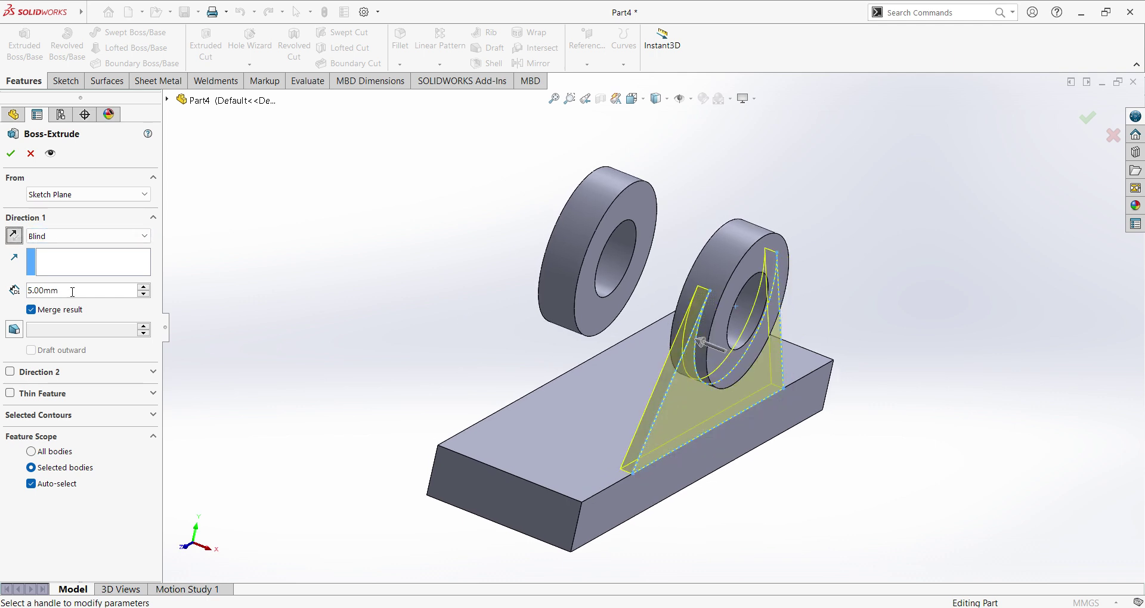
left_click_drag(72, 292, 28, 292)
type("1")
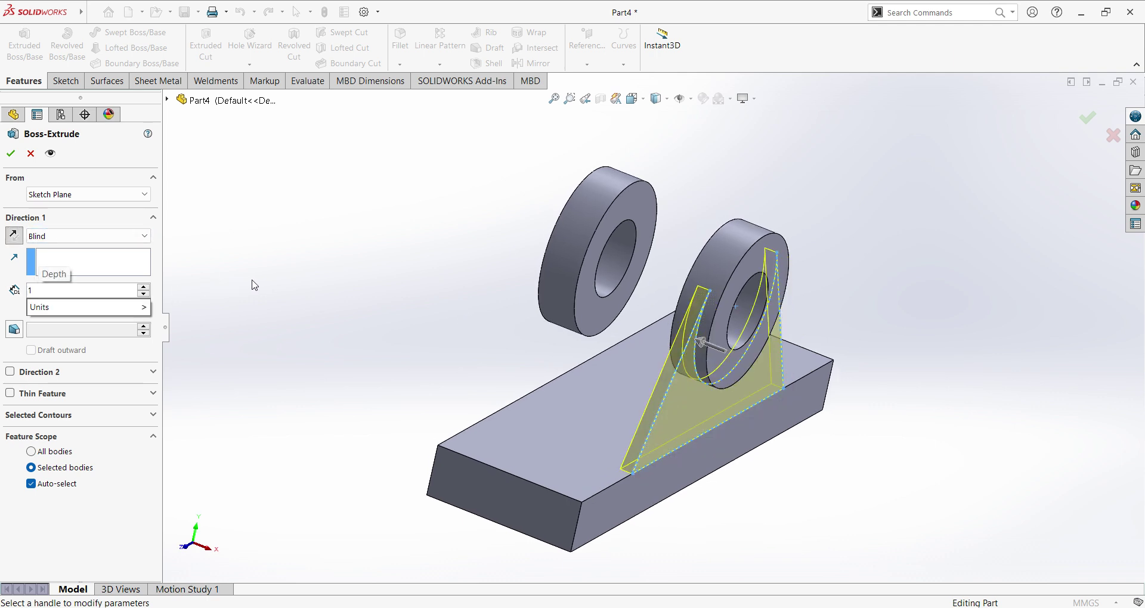
type("0")
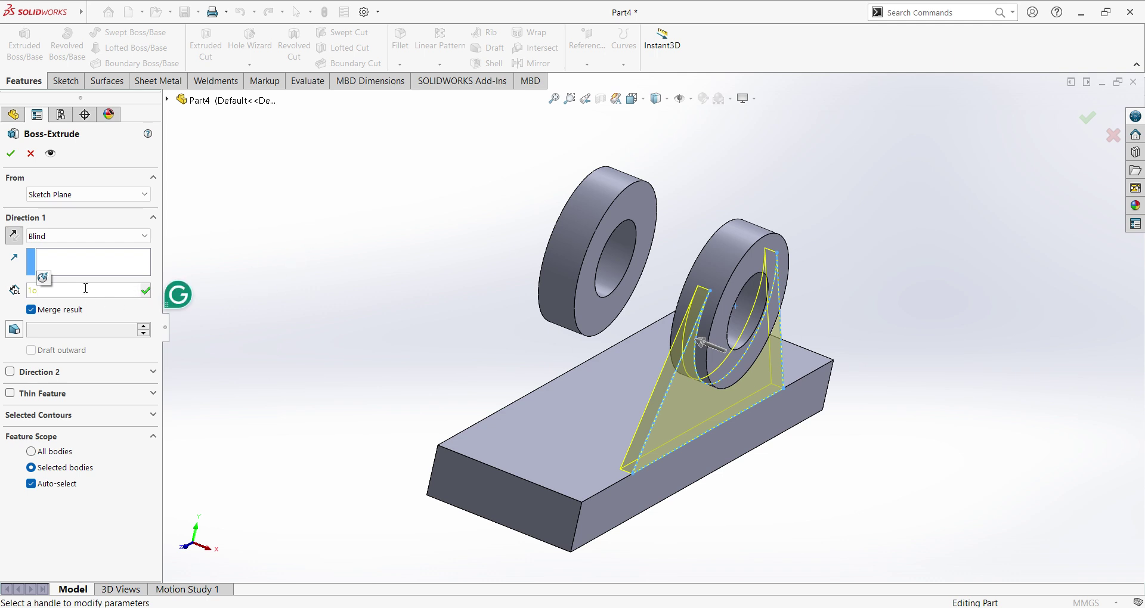
left_click_drag(86, 288, 57, 284)
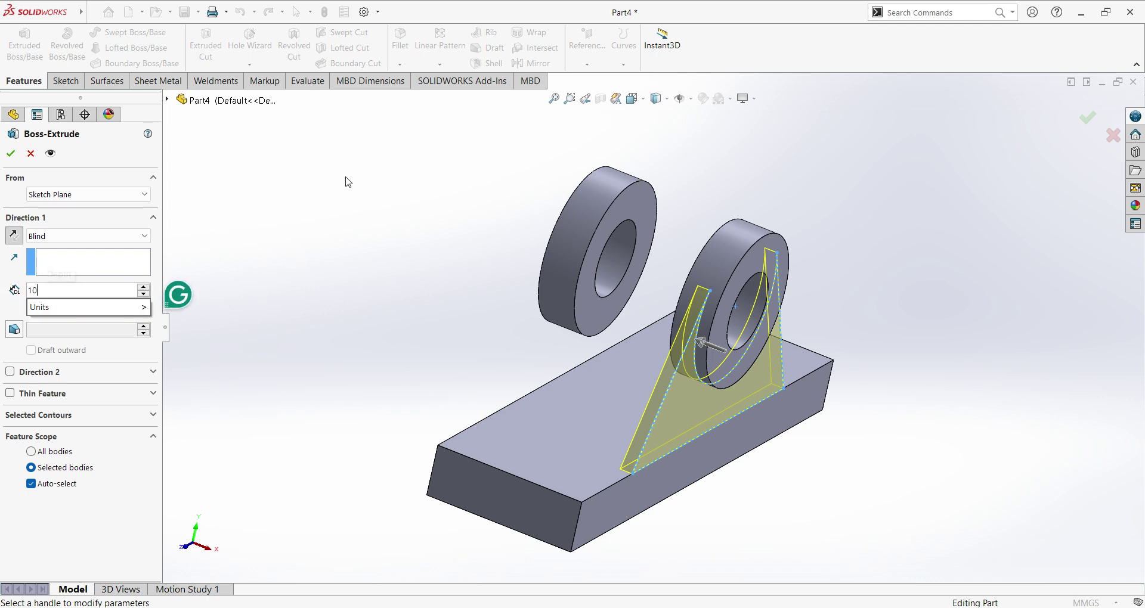
key("Return")
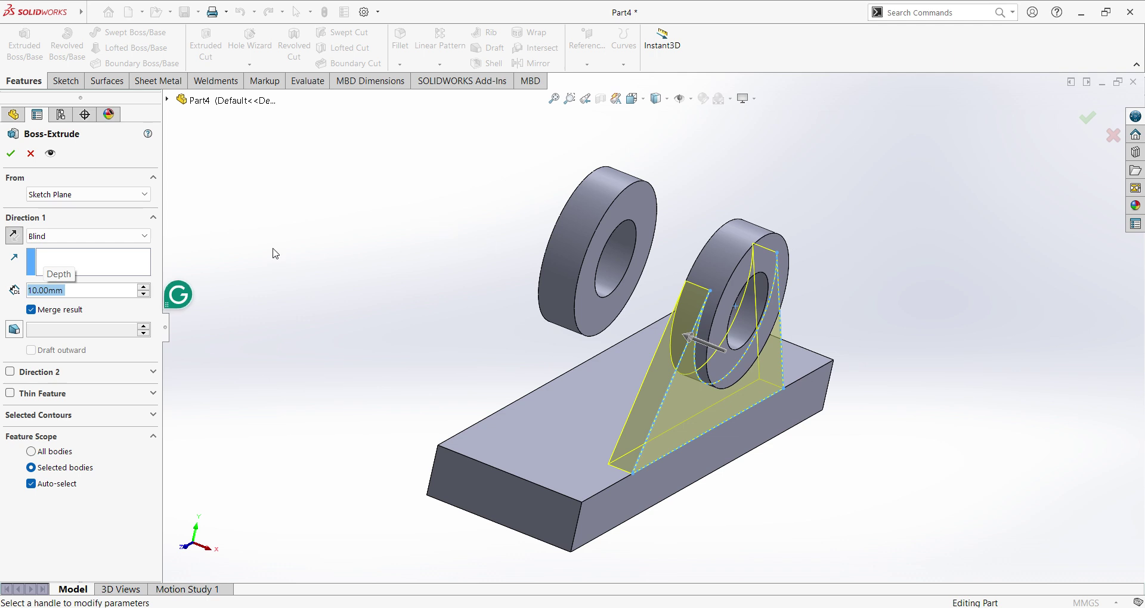
left_click(11, 154)
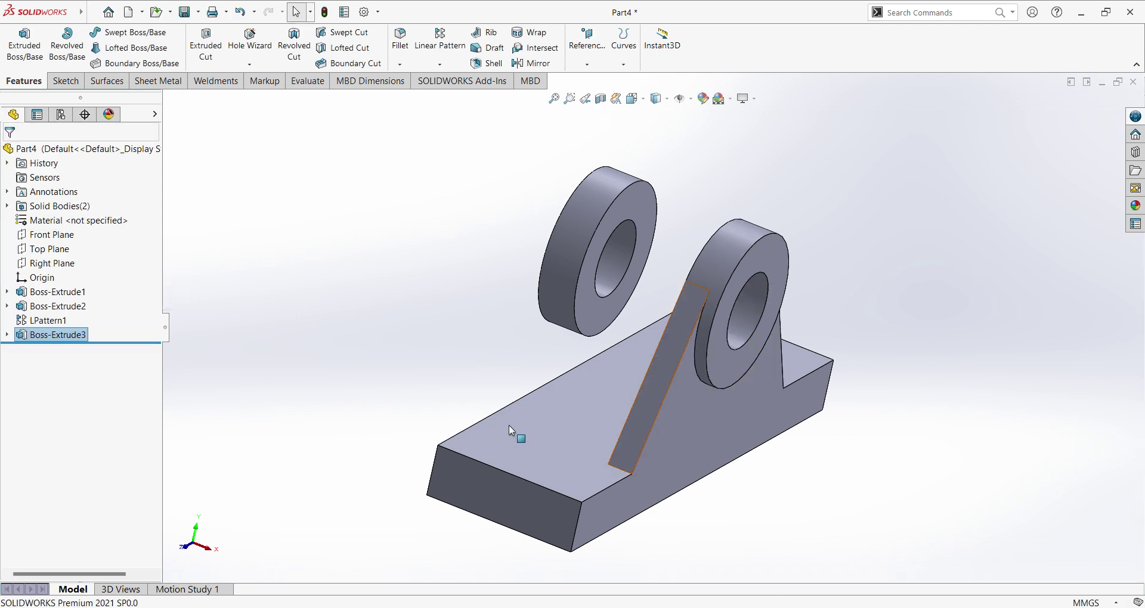
- Mirror Boss-Extrude3 about the Right Plane
left_click(241, 372)
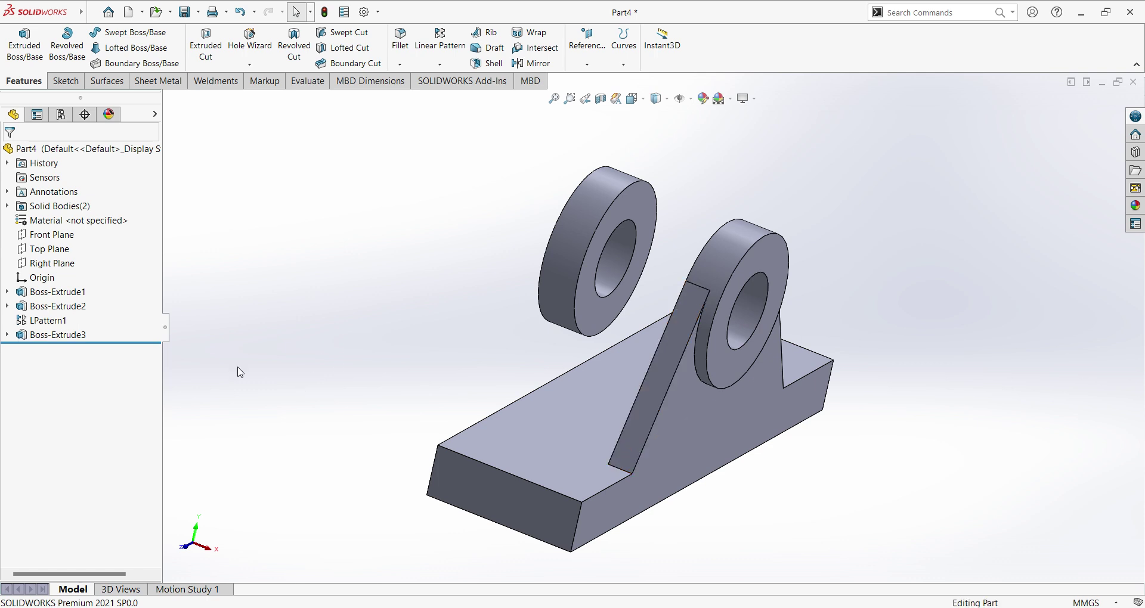
left_click(61, 335)
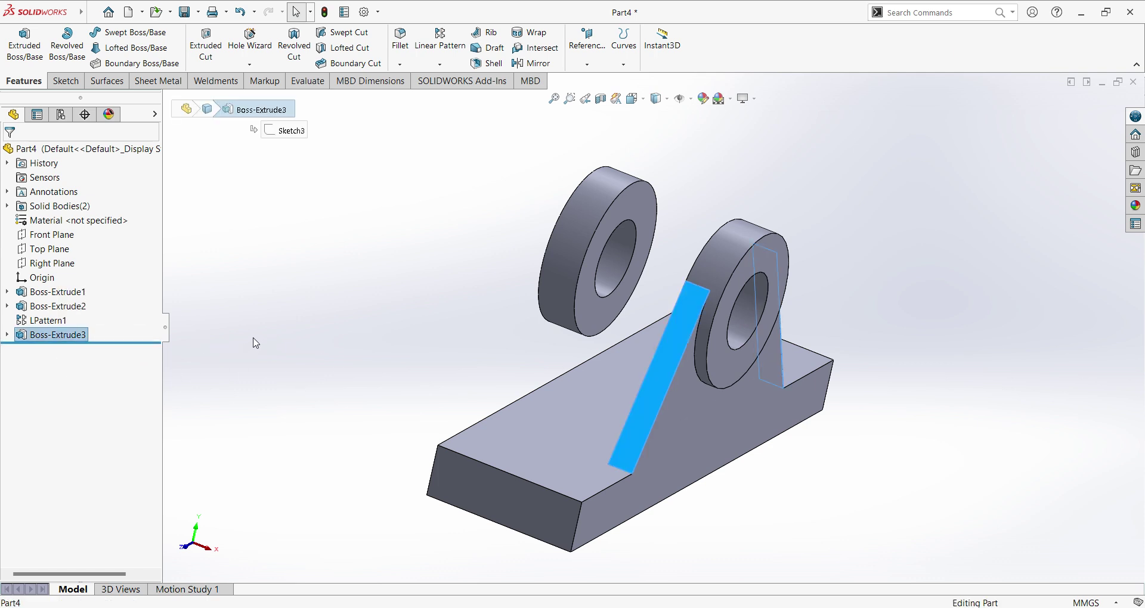
left_click(531, 63)
left_click(169, 101)
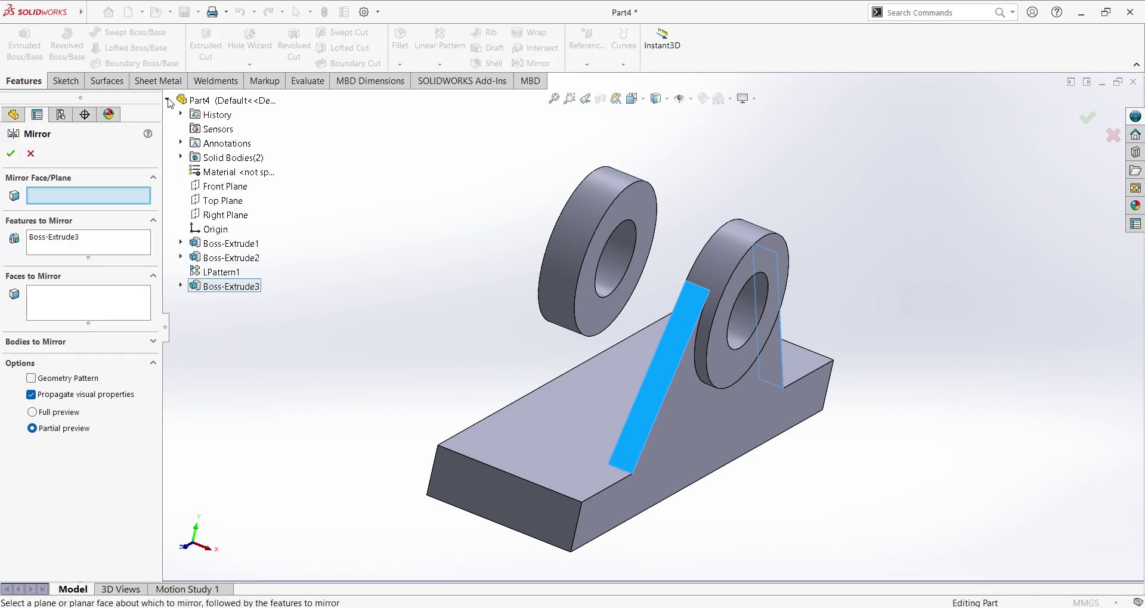
left_click(226, 216)
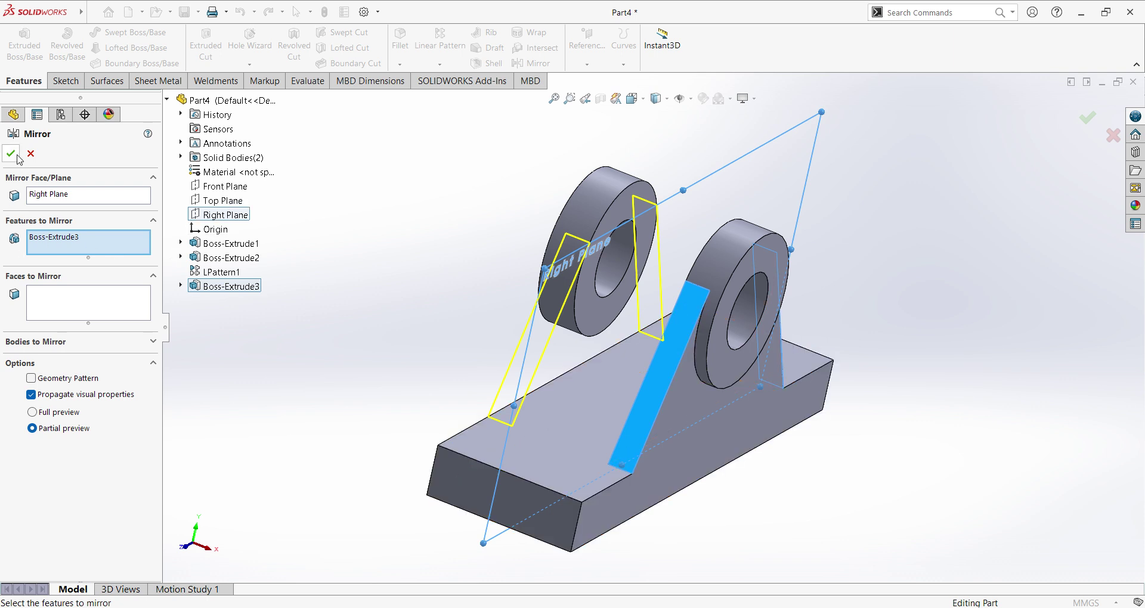
left_click(10, 153)
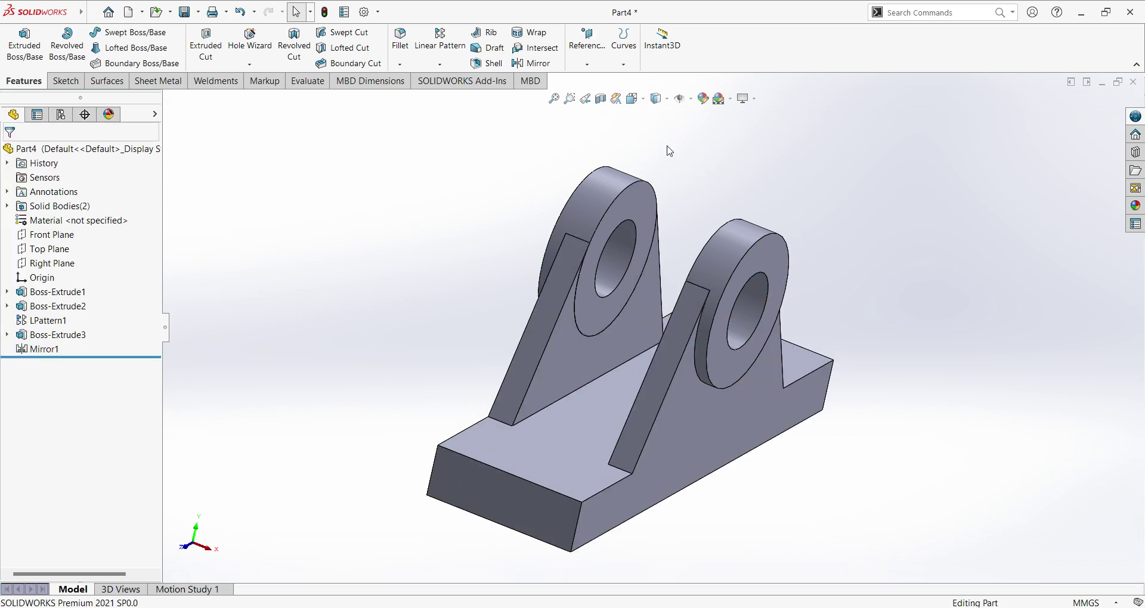
- Switch the part to the isometric view
left_click(656, 99)
left_click(703, 137)
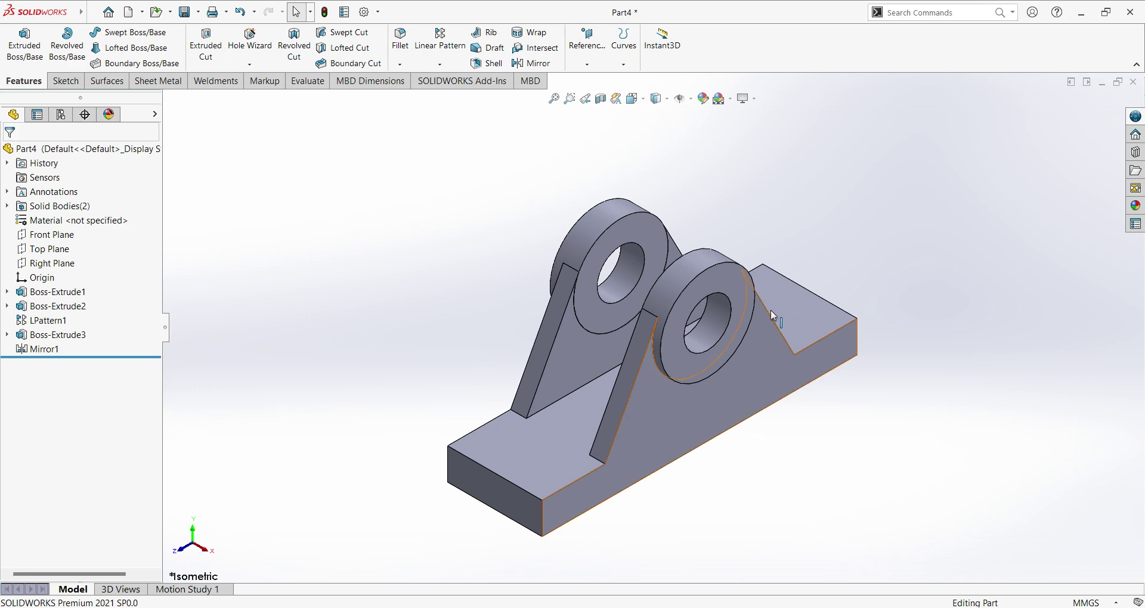
scroll(739, 322, "down", 4)
scroll(706, 328, "up", 3)
- Check the sk4.JPG reference drawing in Photos, then return to Part4
key("alt+Tab")
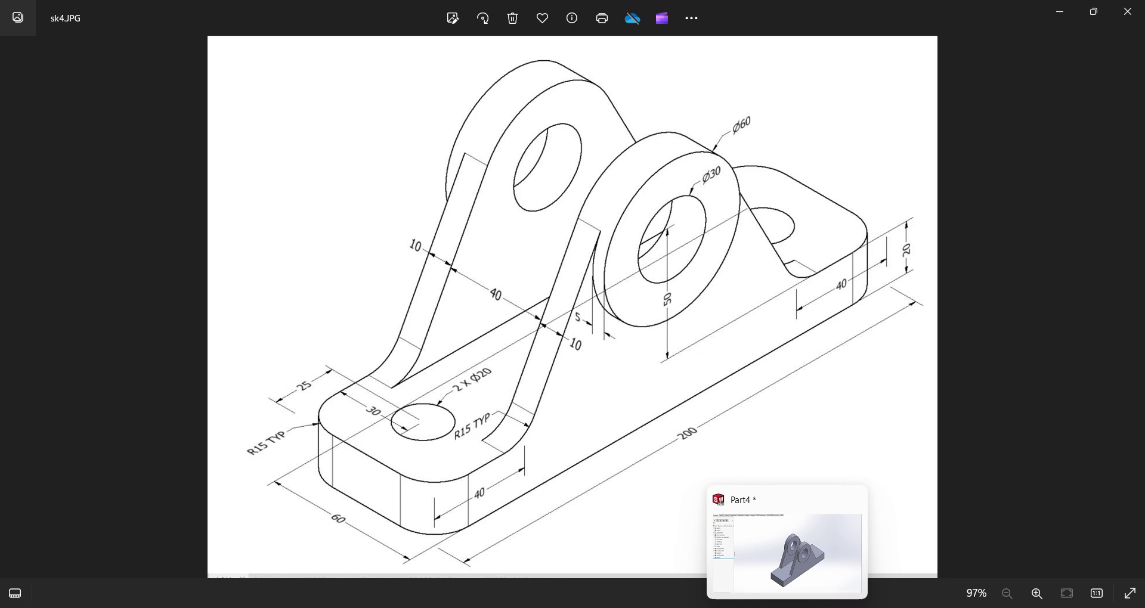
key("alt+Tab")
- Start Sketch4 on the base's top face, view it normal, and draw a circle near its end
left_click(488, 459)
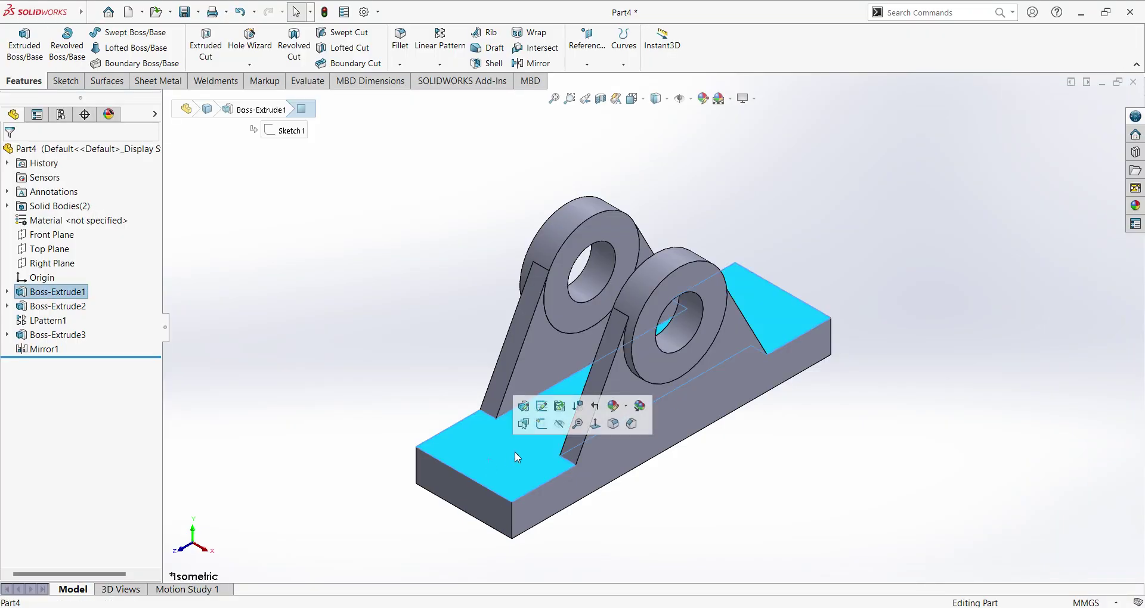
left_click(542, 425)
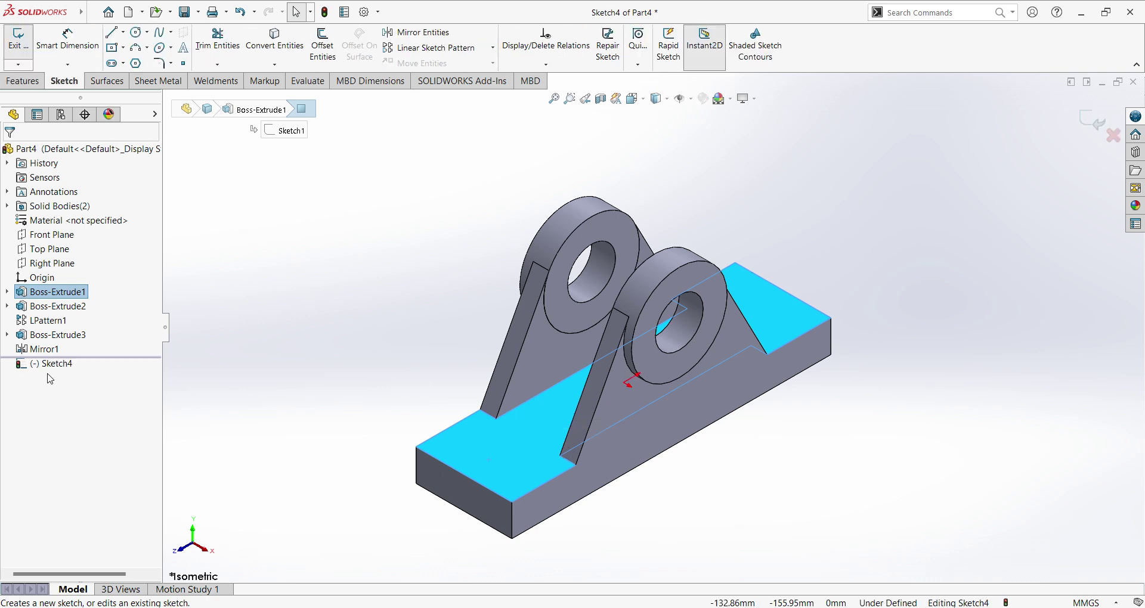
left_click(51, 364)
left_click(86, 359)
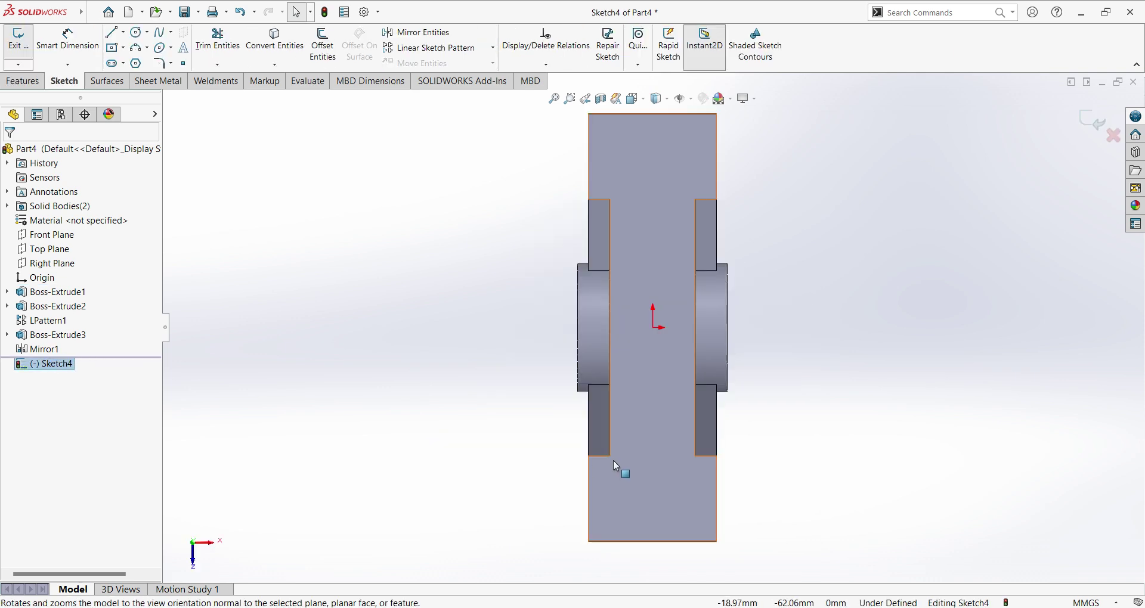
left_click(136, 31)
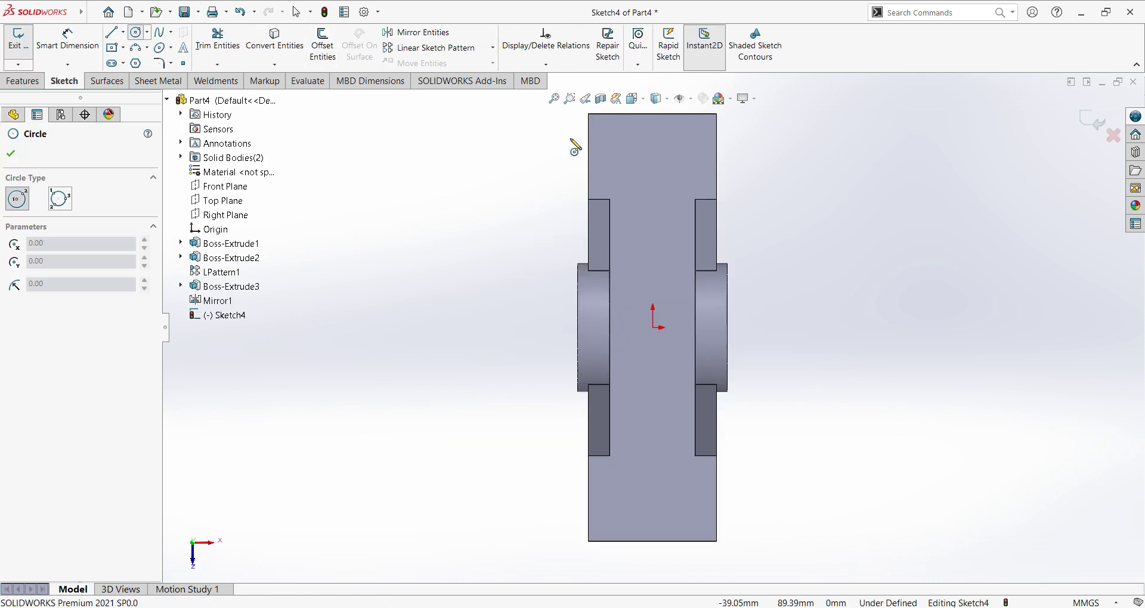
left_click(653, 505)
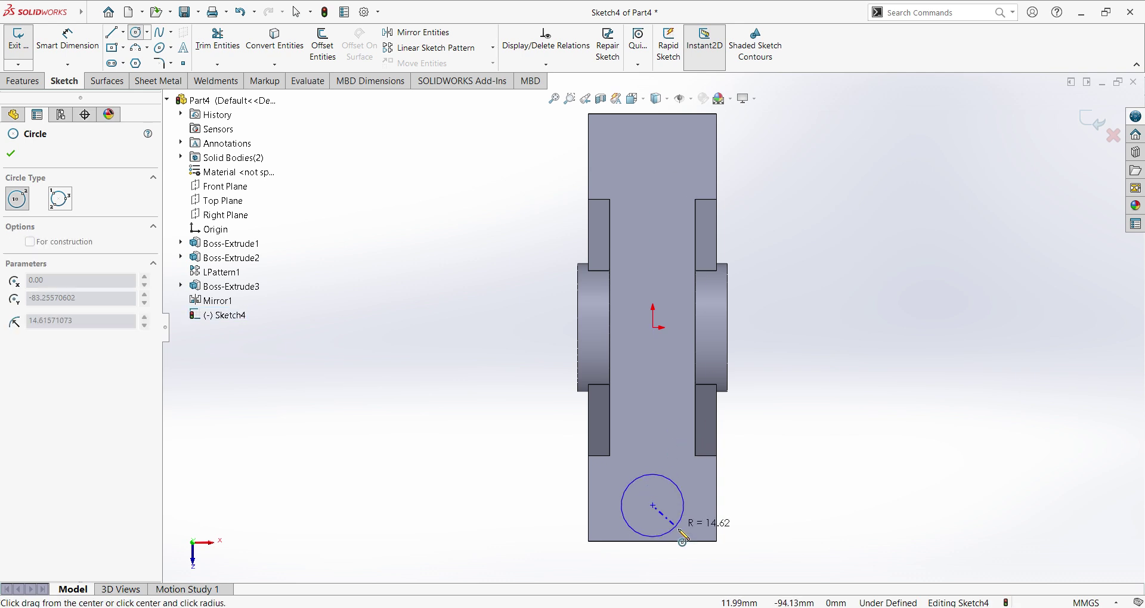
left_click(660, 506)
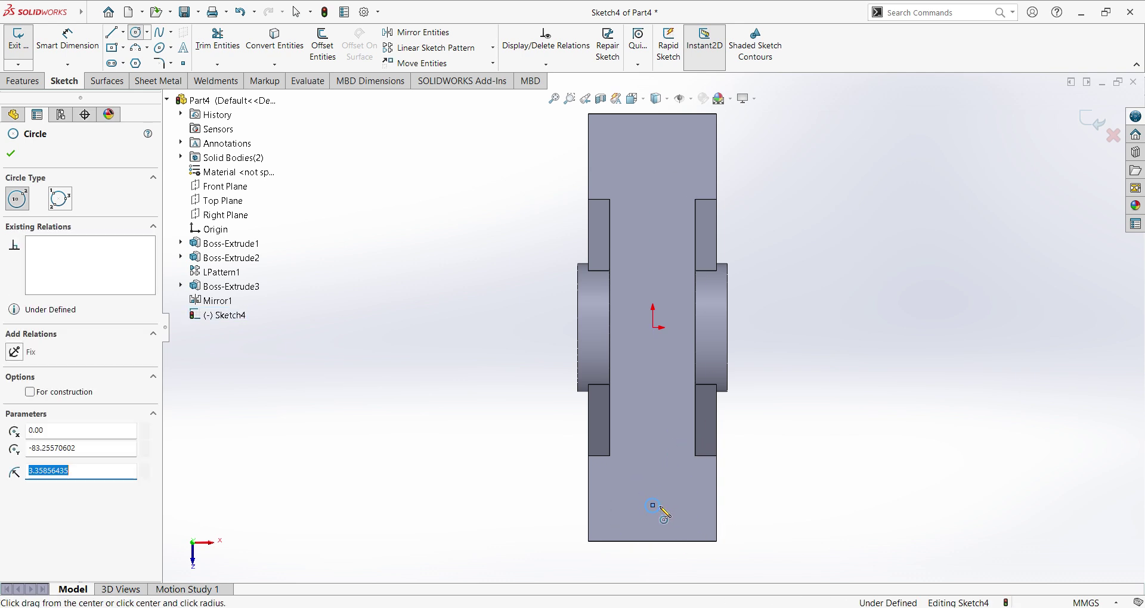
- Dimension the circle to Ø20 mm and 25 mm from the base's end edge
left_click(67, 39)
scroll(614, 476, "down", 2)
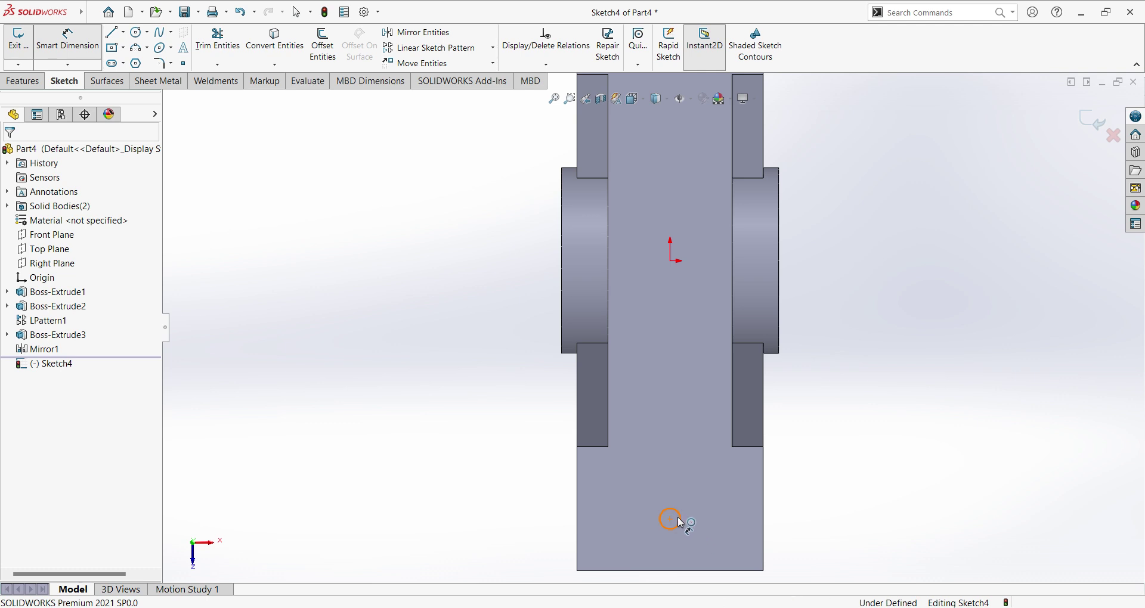
left_click(679, 526)
left_click(724, 535)
type("20")
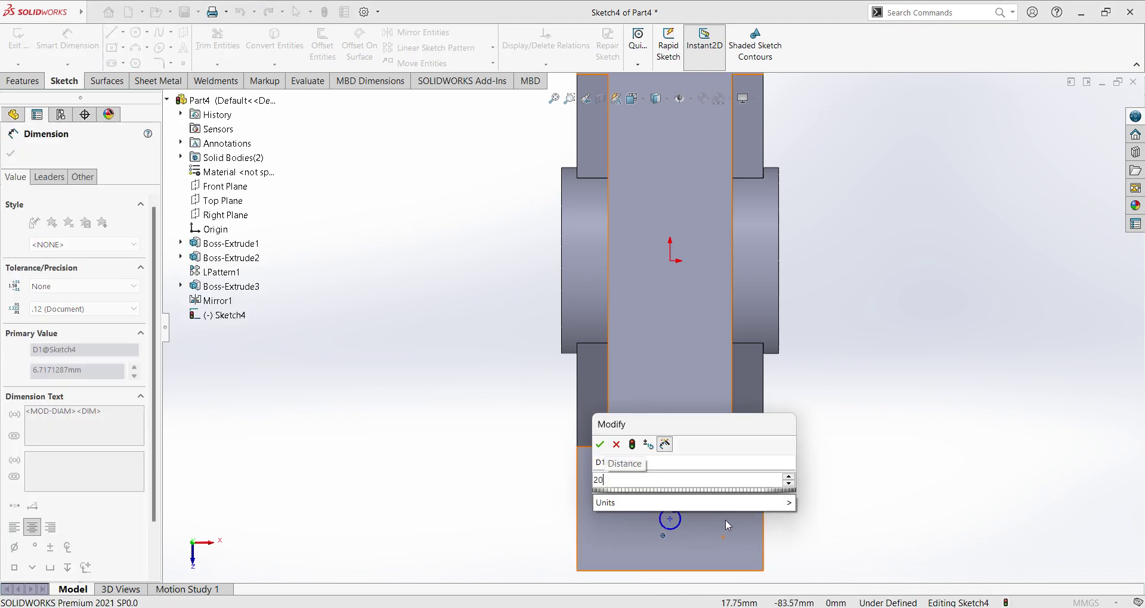
key("Return")
scroll(596, 418, "up", 1)
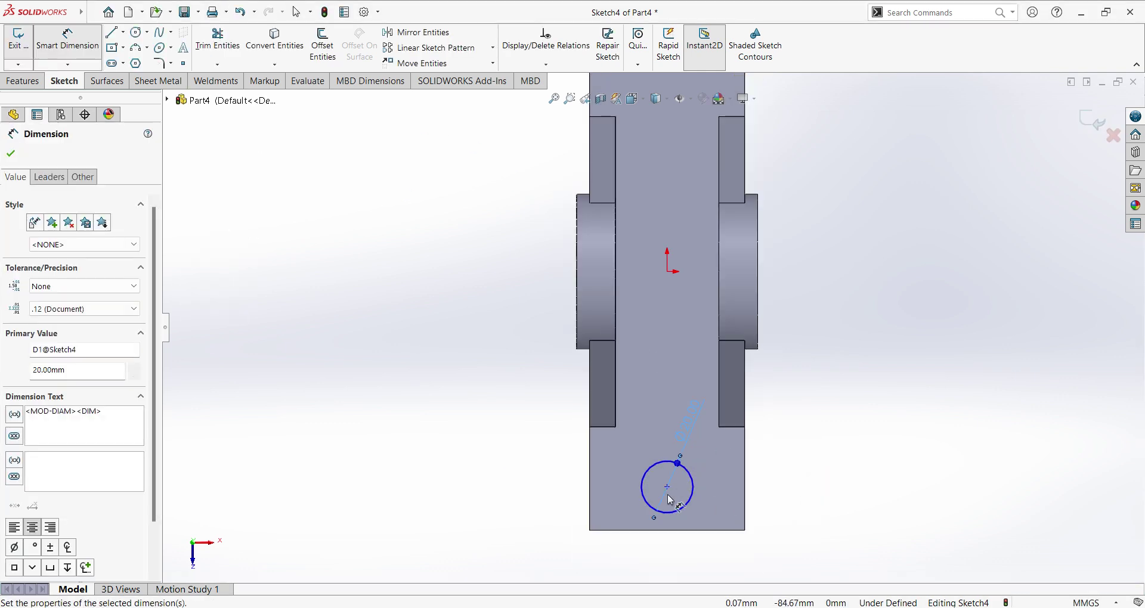
scroll(680, 537, "down", 1)
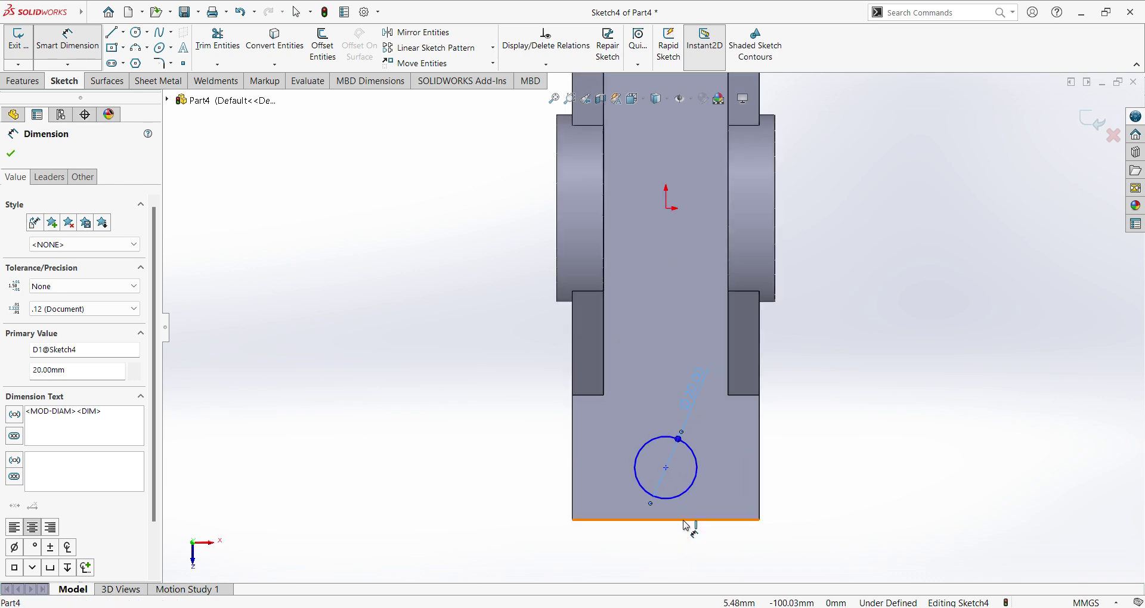
left_click(683, 519)
left_click(669, 500)
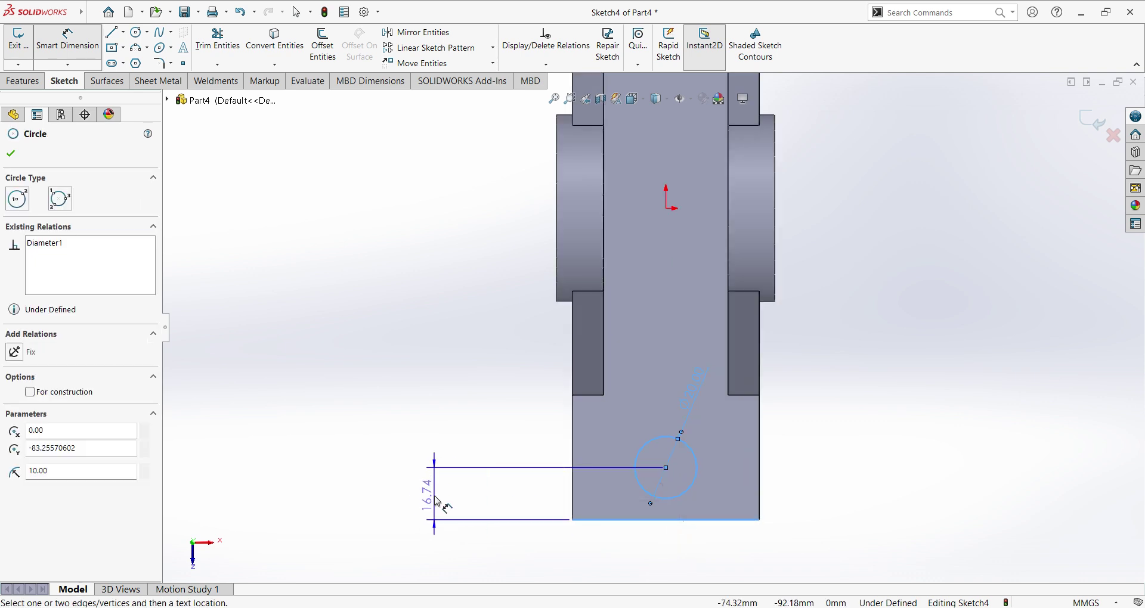
left_click(442, 498)
type("25")
key("Return")
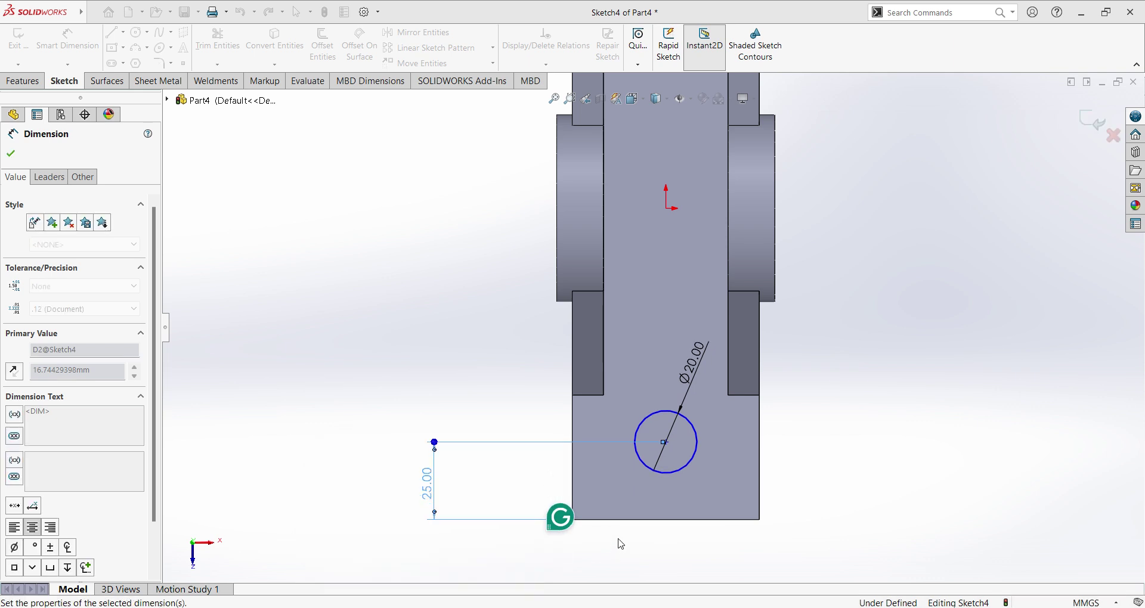
- Add a Vertical relation between the circle's centre point and the origin
key("Escape")
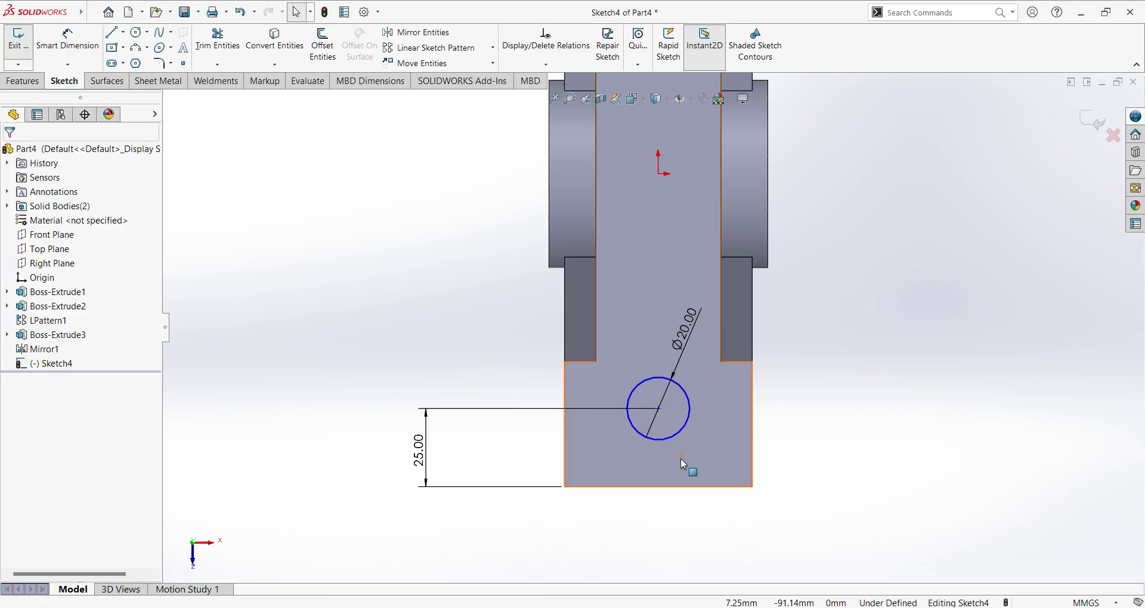
left_click(659, 409)
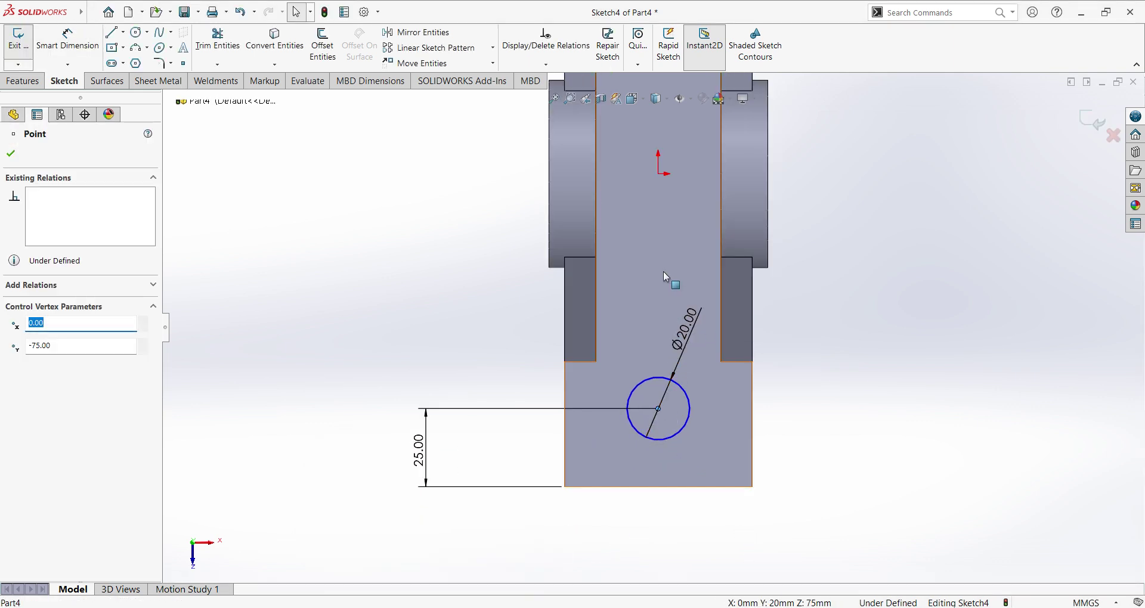
left_click(665, 171, "ctrl")
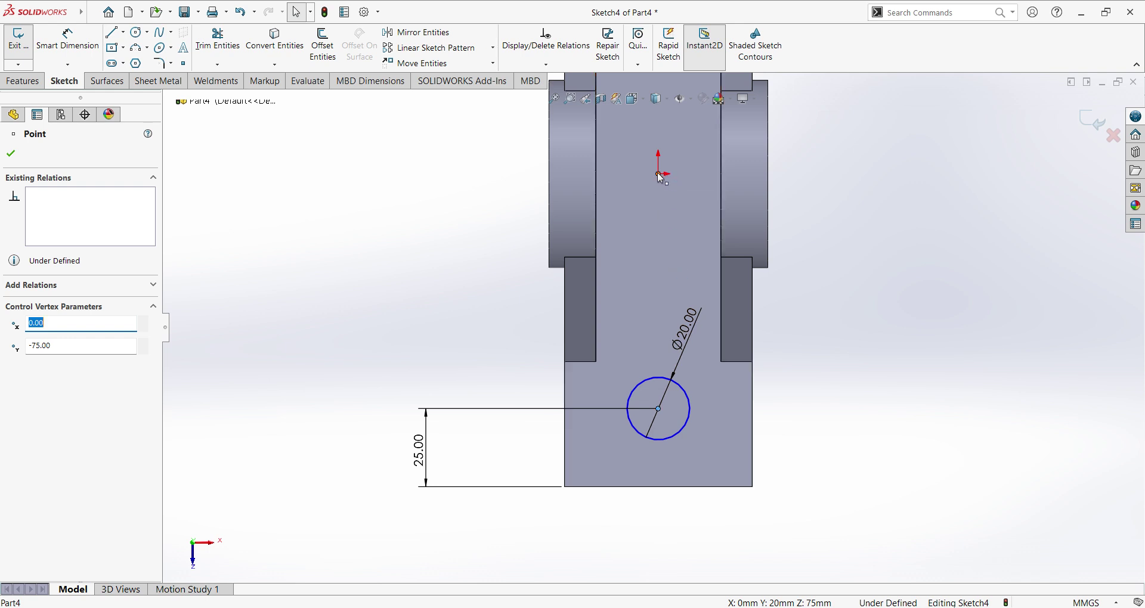
left_click(39, 381)
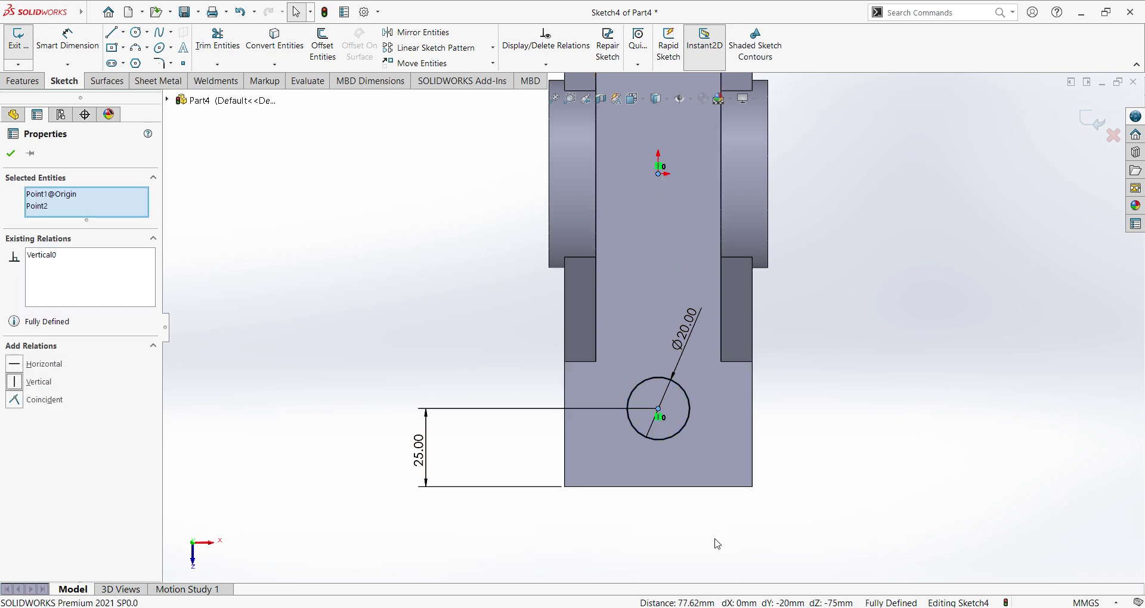
scroll(830, 434, "up", 4)
scroll(804, 243, "up", 2)
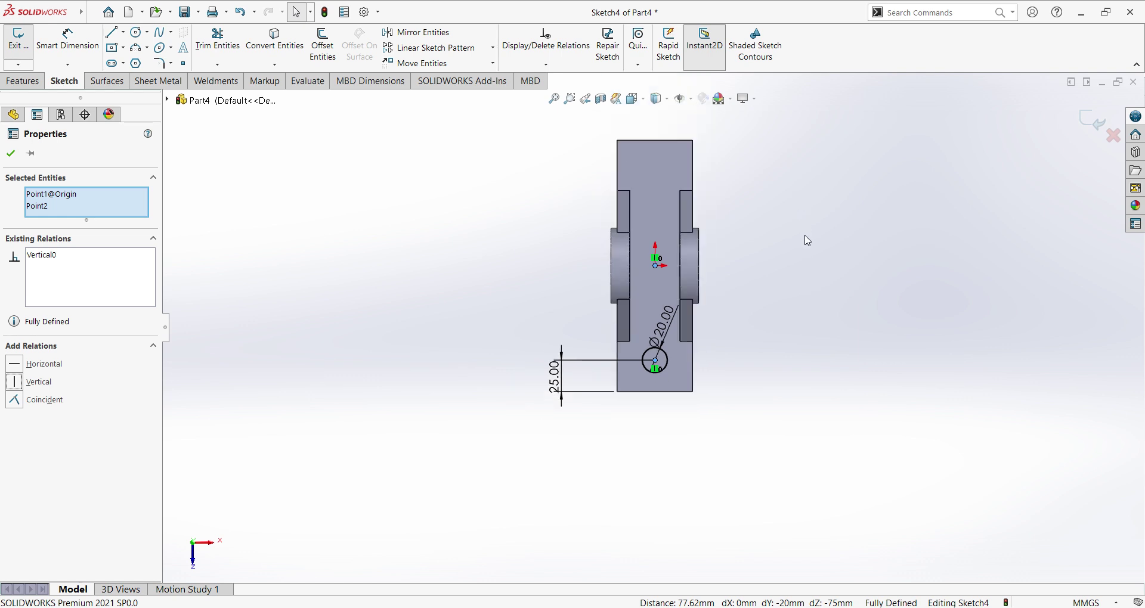
scroll(786, 204, "down", 2)
scroll(399, 334, "down", 1)
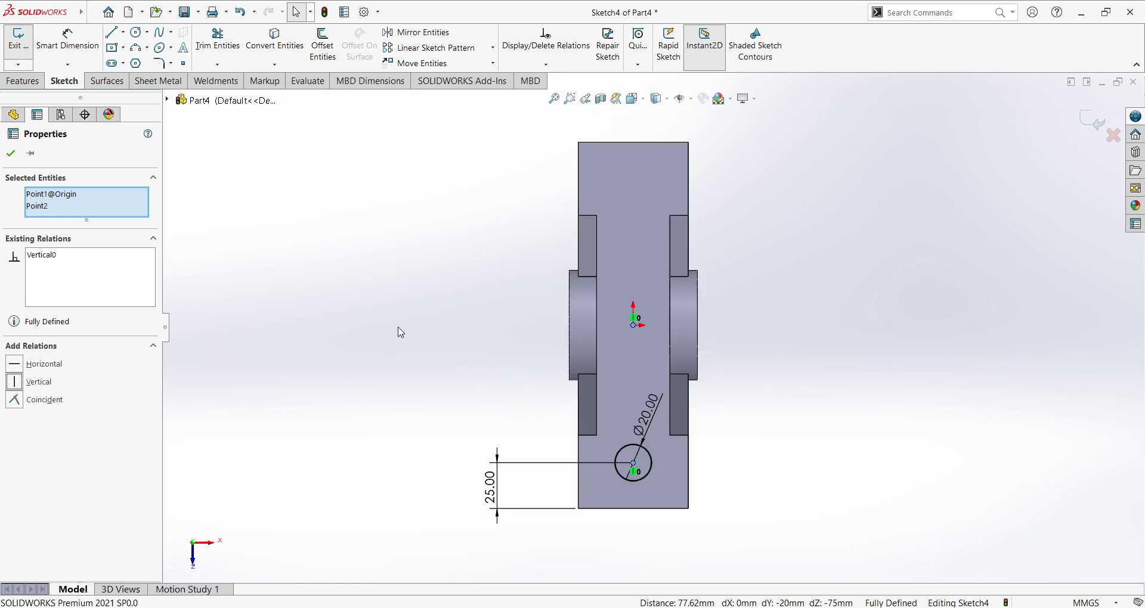
- Draw a horizontal centerline from the origin to the boss's right edge
left_click(123, 34)
left_click(143, 61)
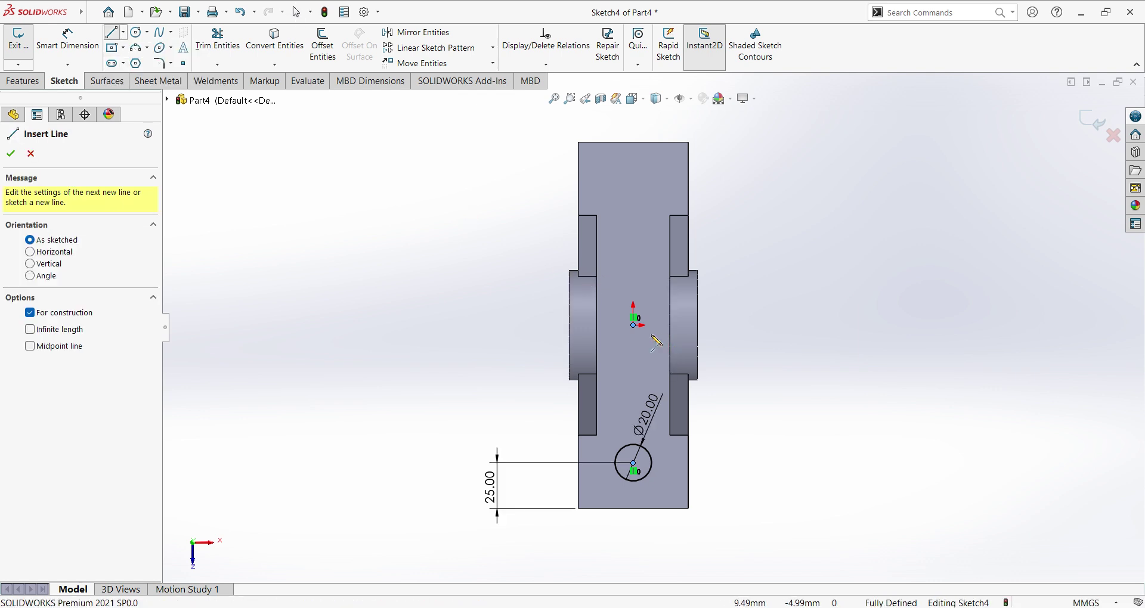
left_click(633, 325)
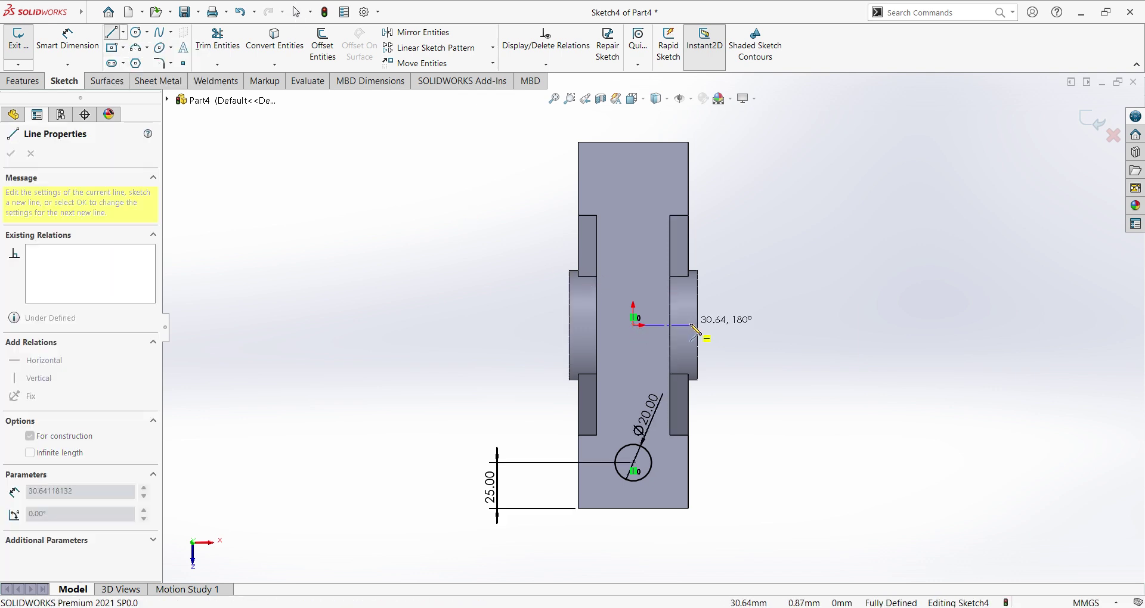
left_click(698, 325)
right_click(763, 353)
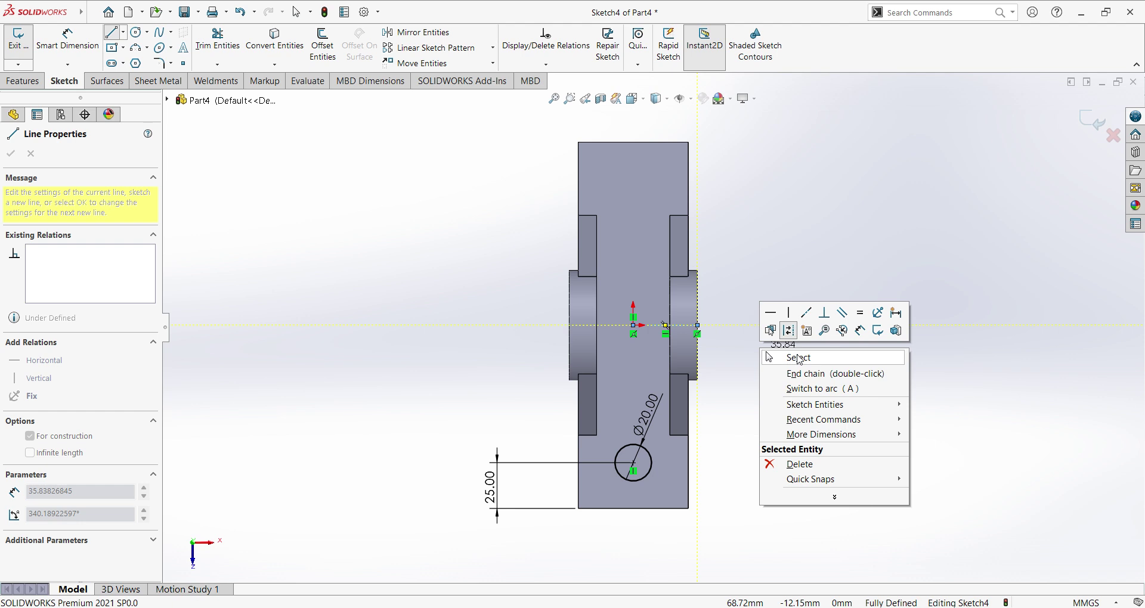
left_click(793, 358)
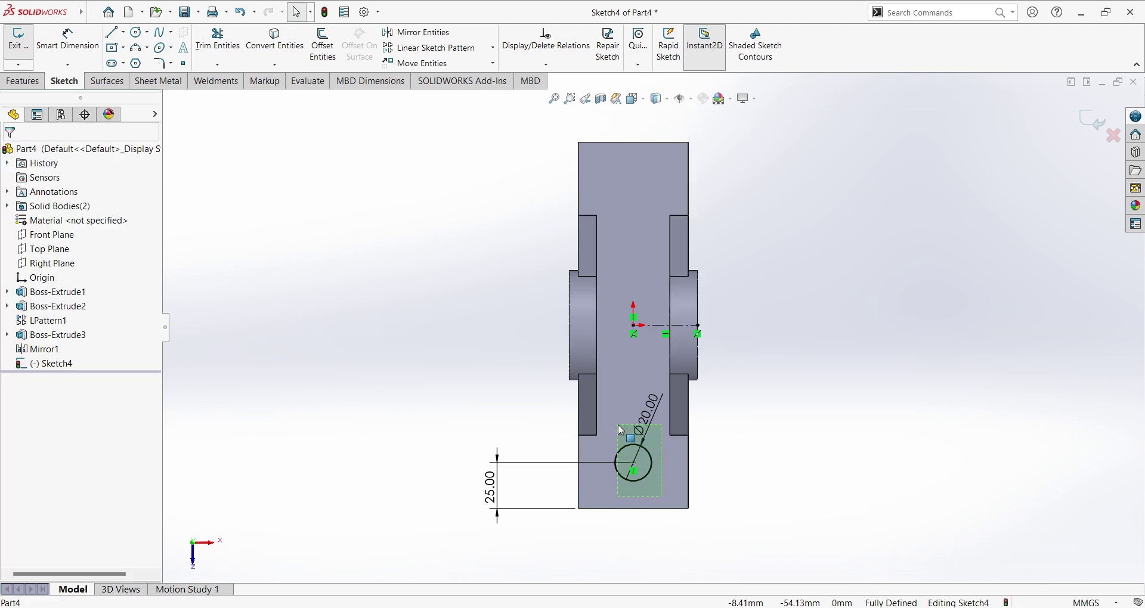
- Mirror the Ø20 circle about the centerline and exit the sketch
left_click(644, 426)
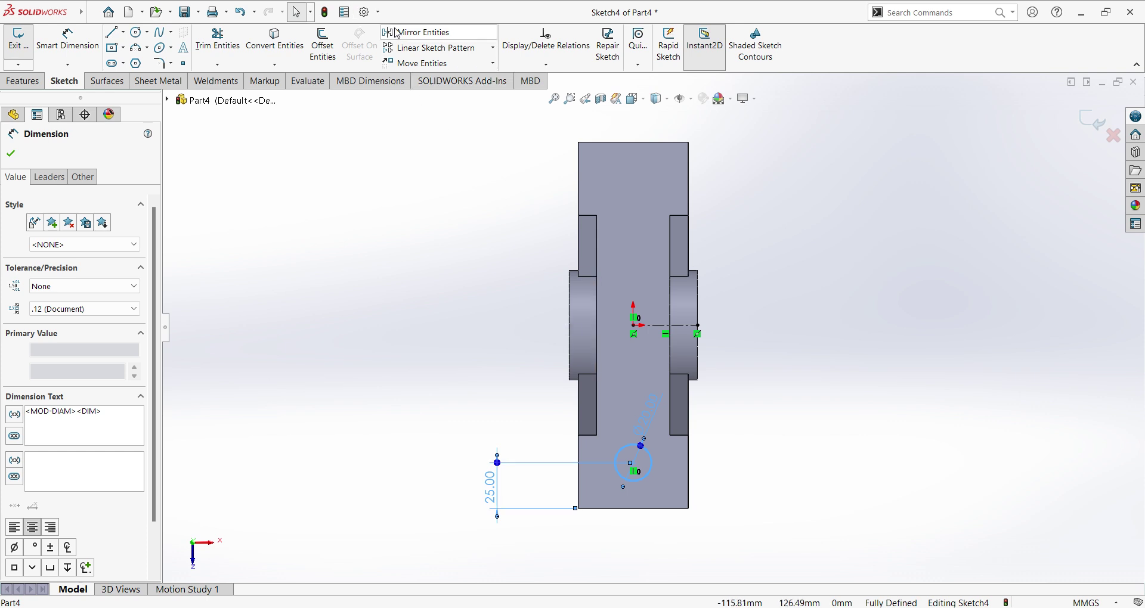
left_click(416, 33)
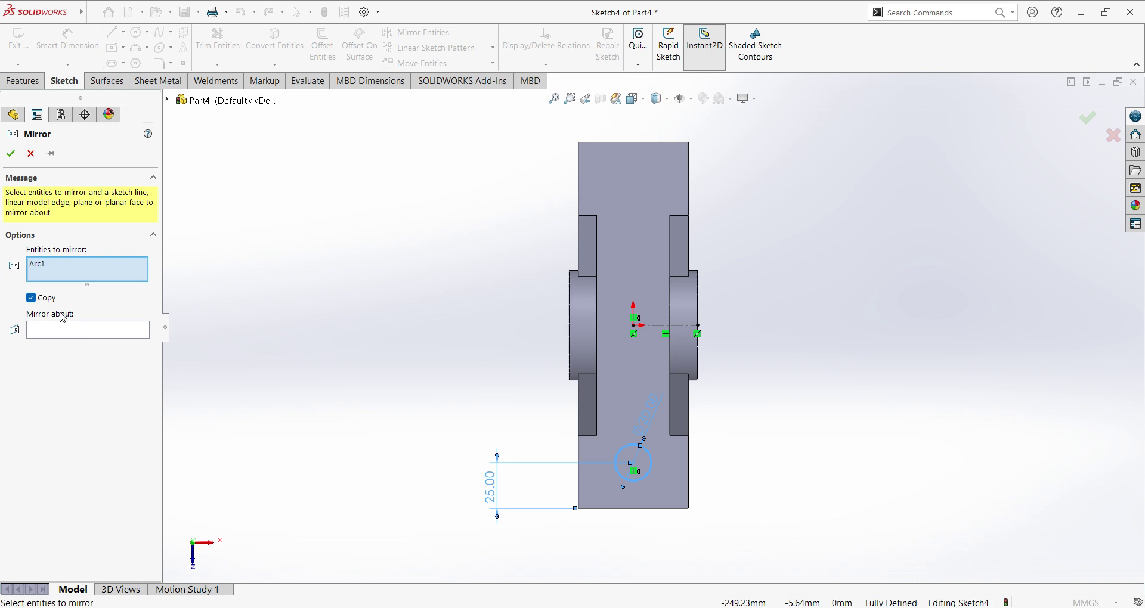
left_click(92, 333)
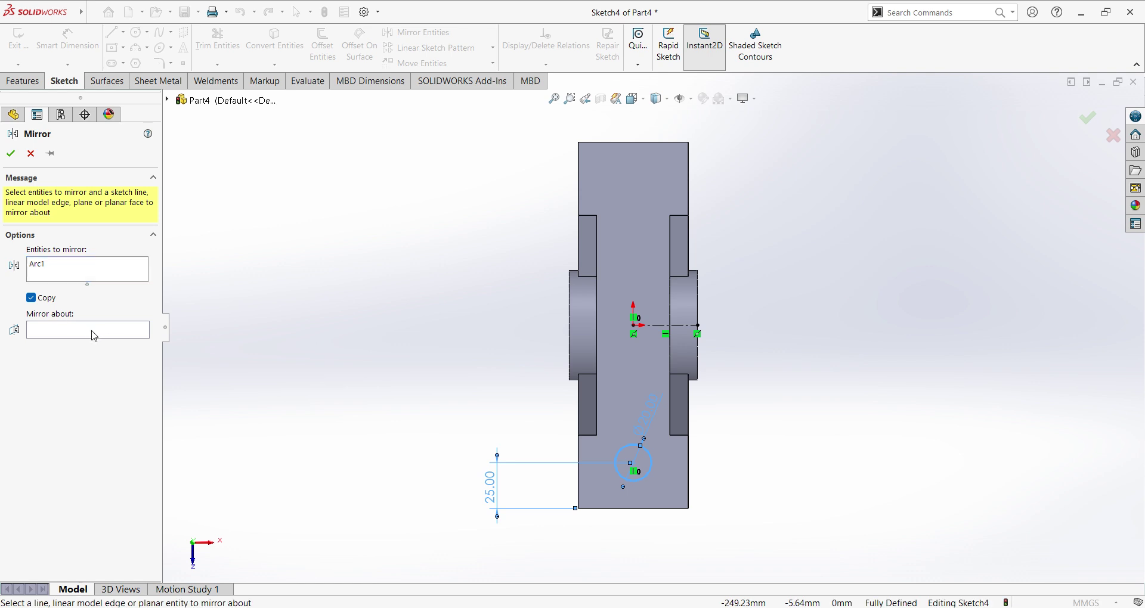
left_click(691, 327)
left_click(10, 154)
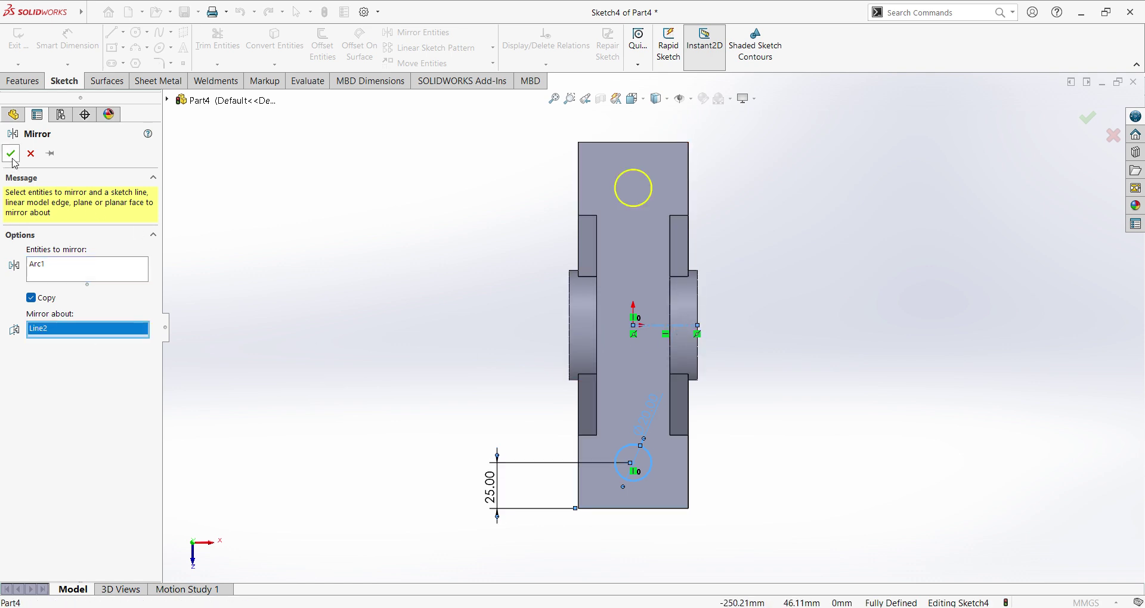
left_click(1100, 114)
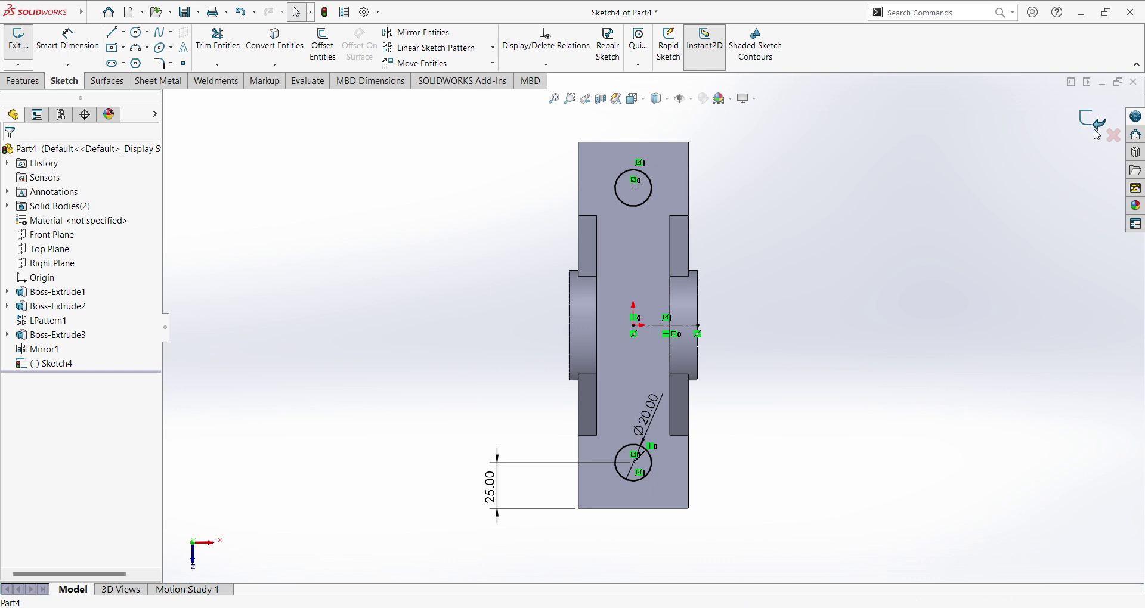
- Cut both Ø20 circles Through All from the isometric view to make two holes
left_click(635, 99)
left_click(701, 134)
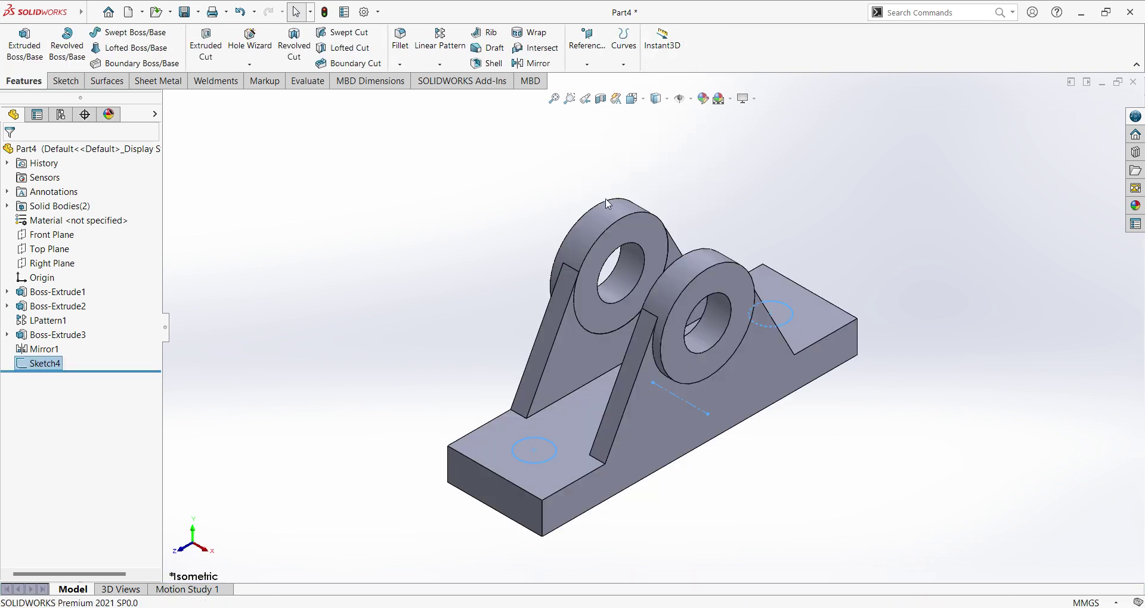
left_click(213, 51)
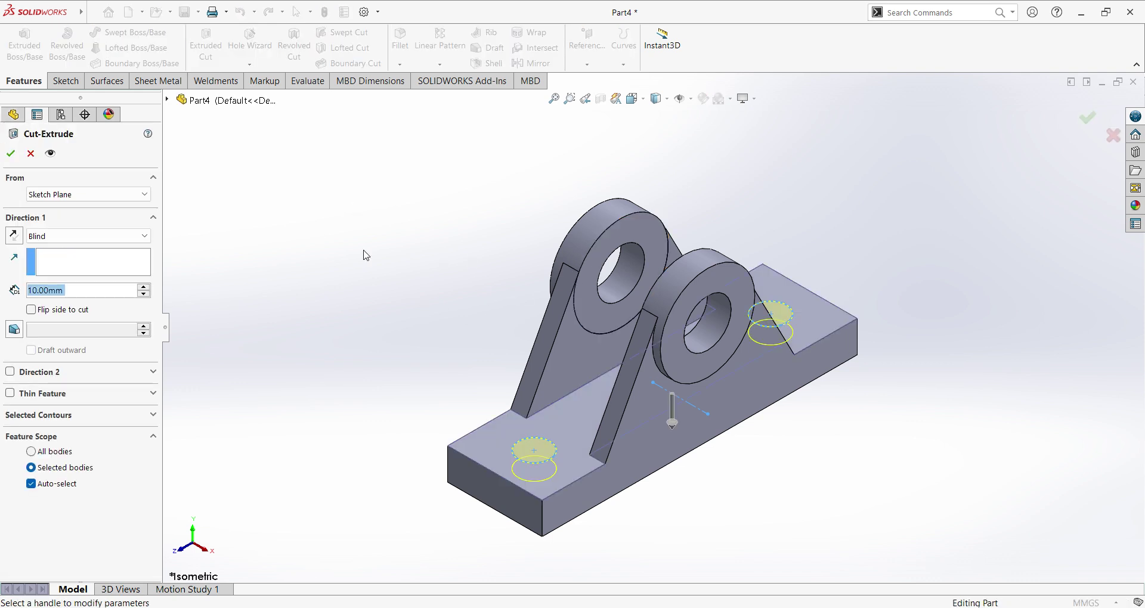
left_click(132, 236)
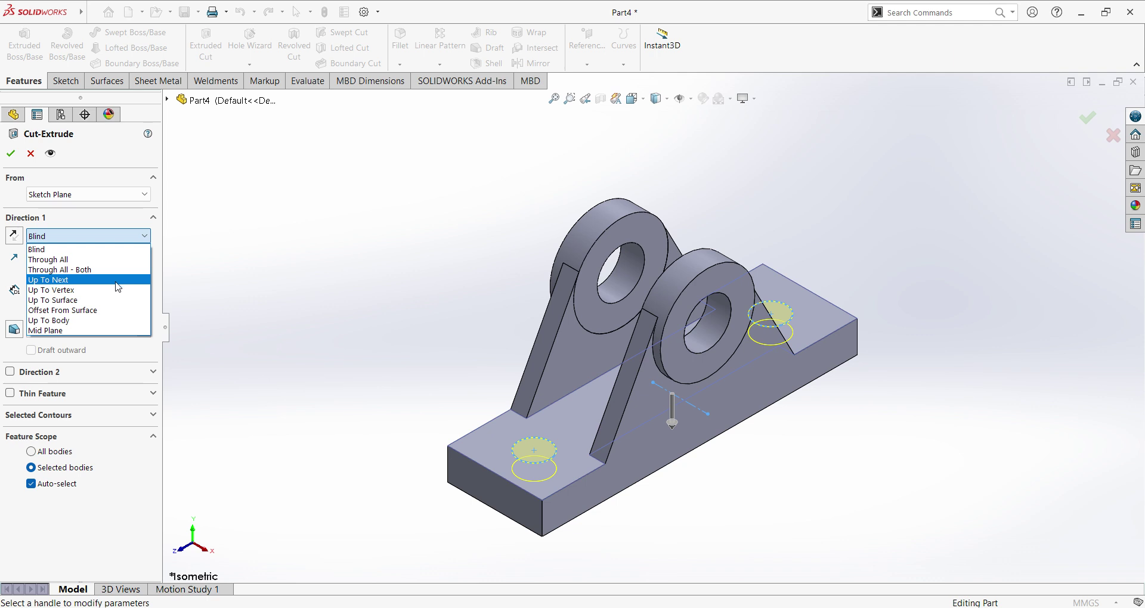
left_click(100, 263)
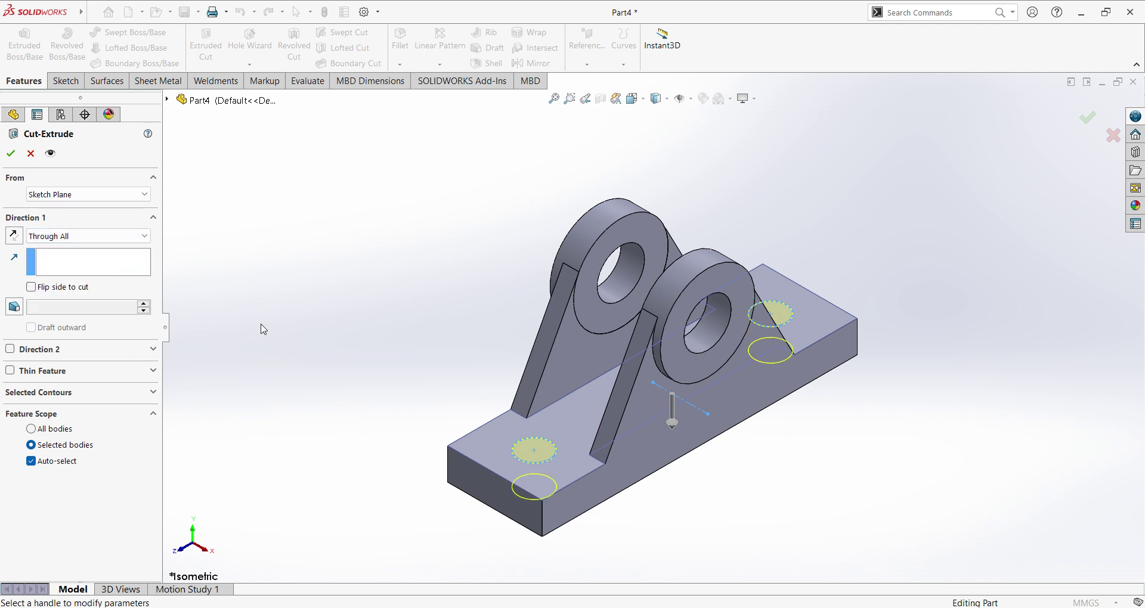
left_click(11, 154)
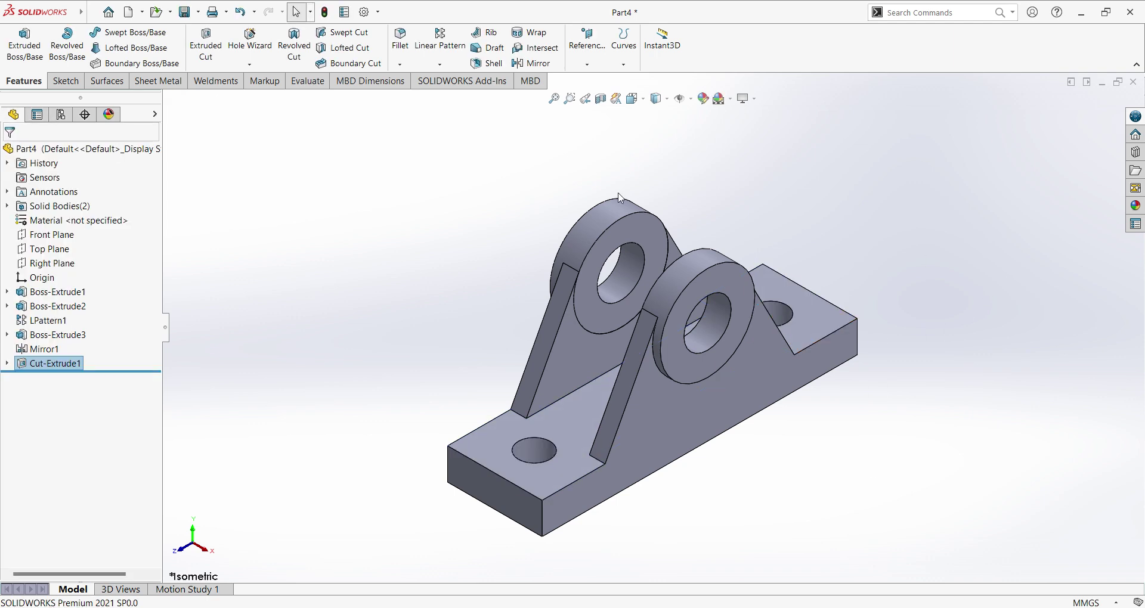
- Reapply the isometric view and bring up sk4.JPG in Photos
left_click(642, 98)
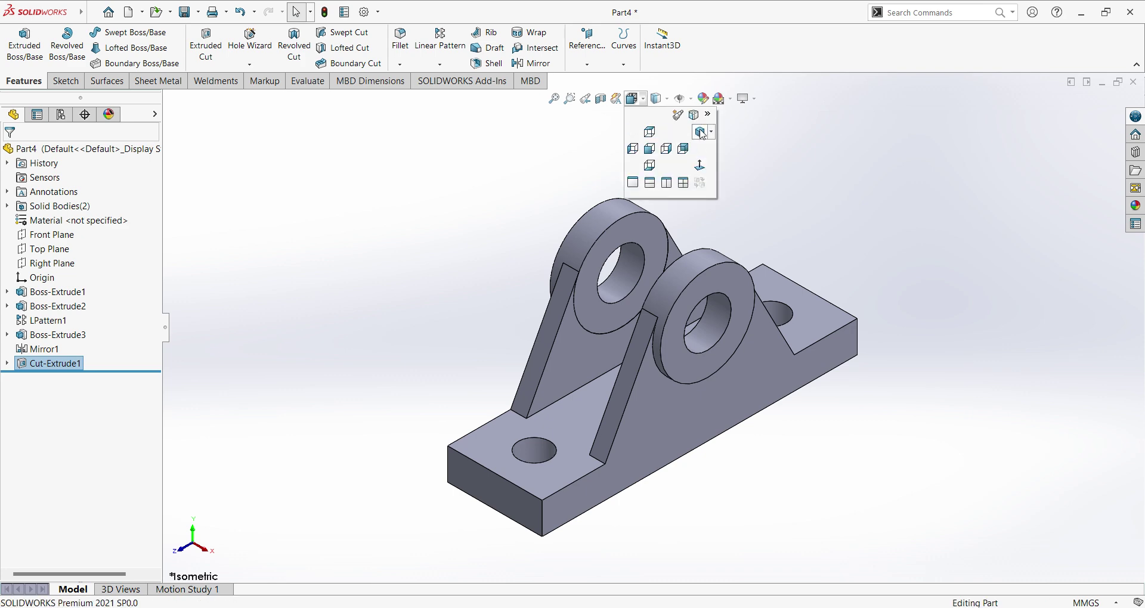
left_click(702, 134)
mouse_move(832, 604)
left_click(839, 538)
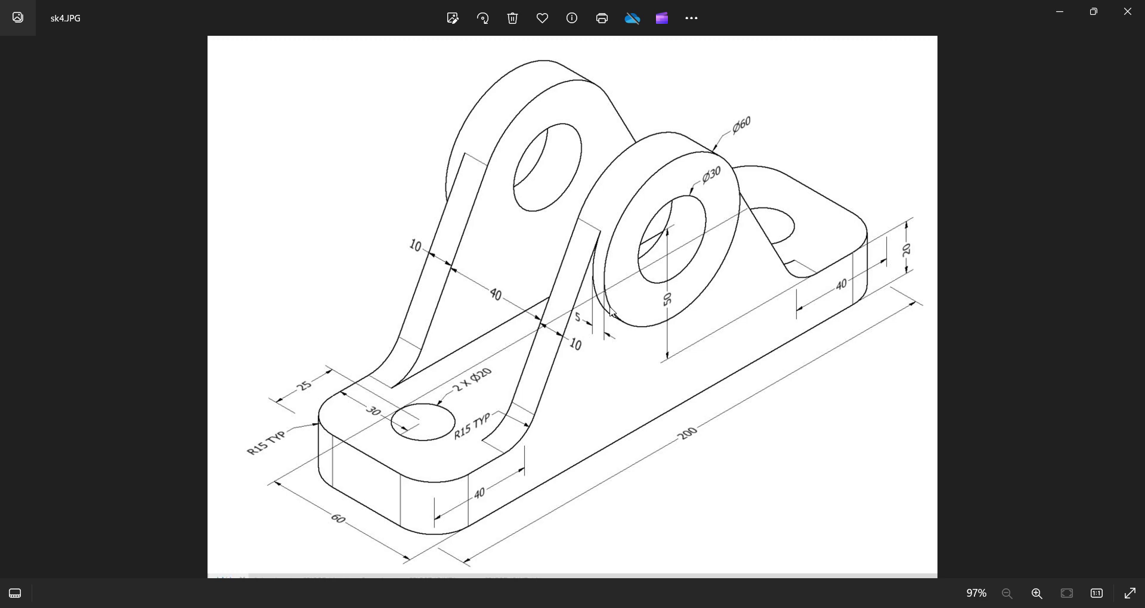
- Return from the sk4.JPG drawing to the SOLIDWORKS part
key("alt+Tab")
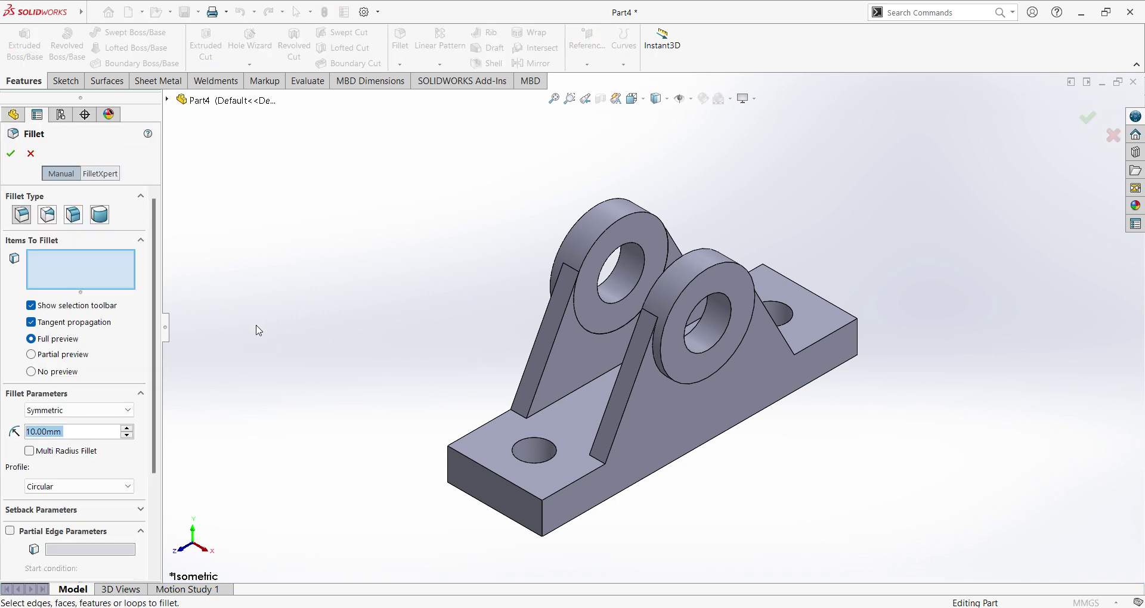
- Fillet the front, left, right and far vertical base corners at 15 mm, then return to isometric view
type("15")
key("Return")
left_click(543, 520)
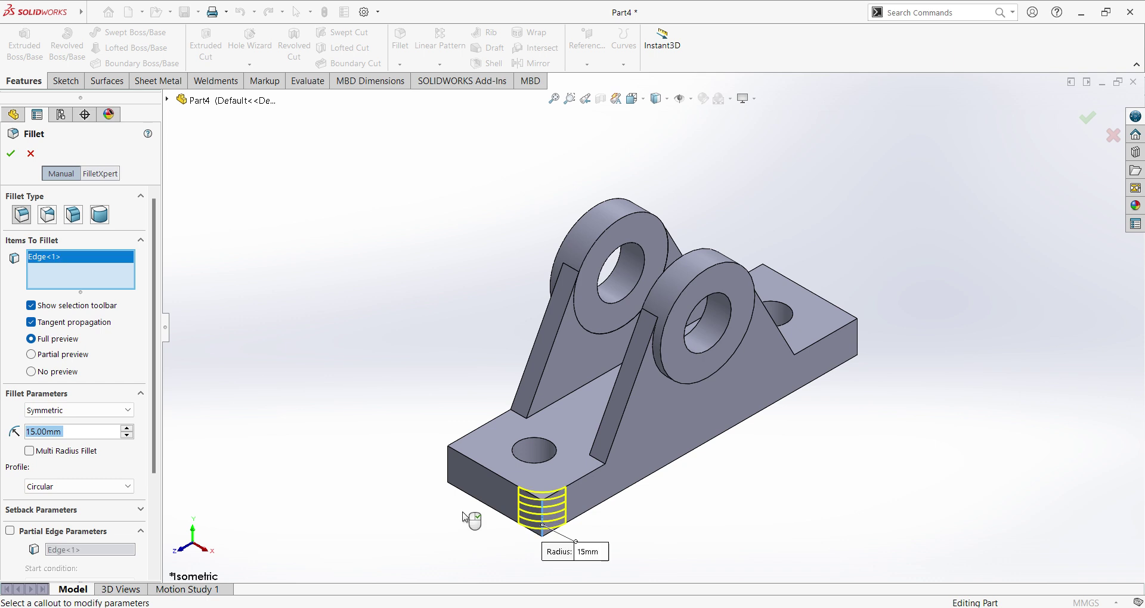
left_click(450, 462)
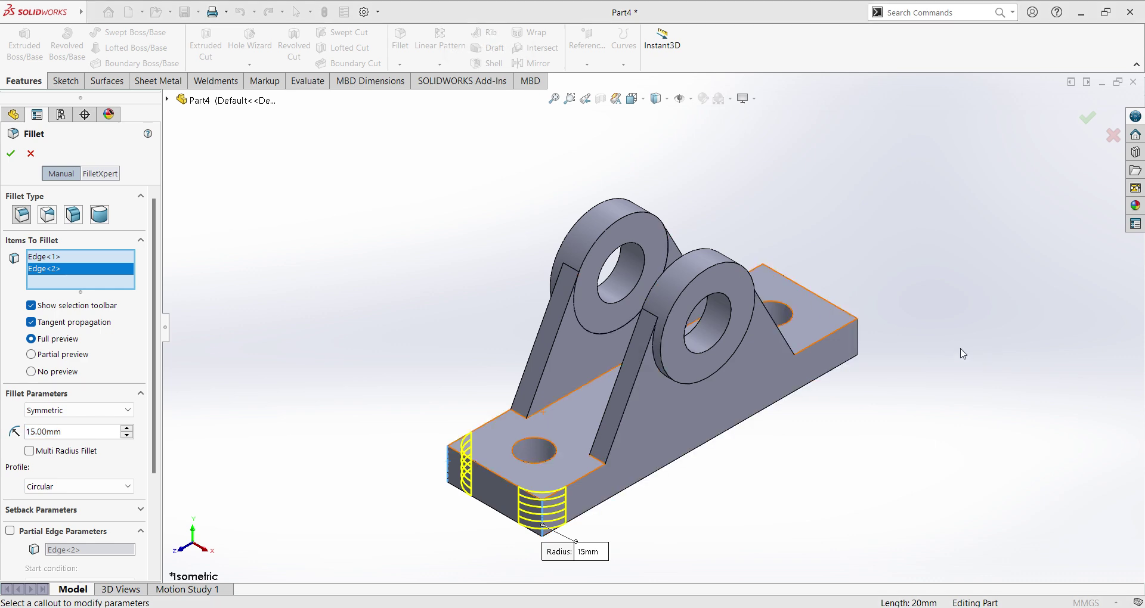
left_click(859, 343)
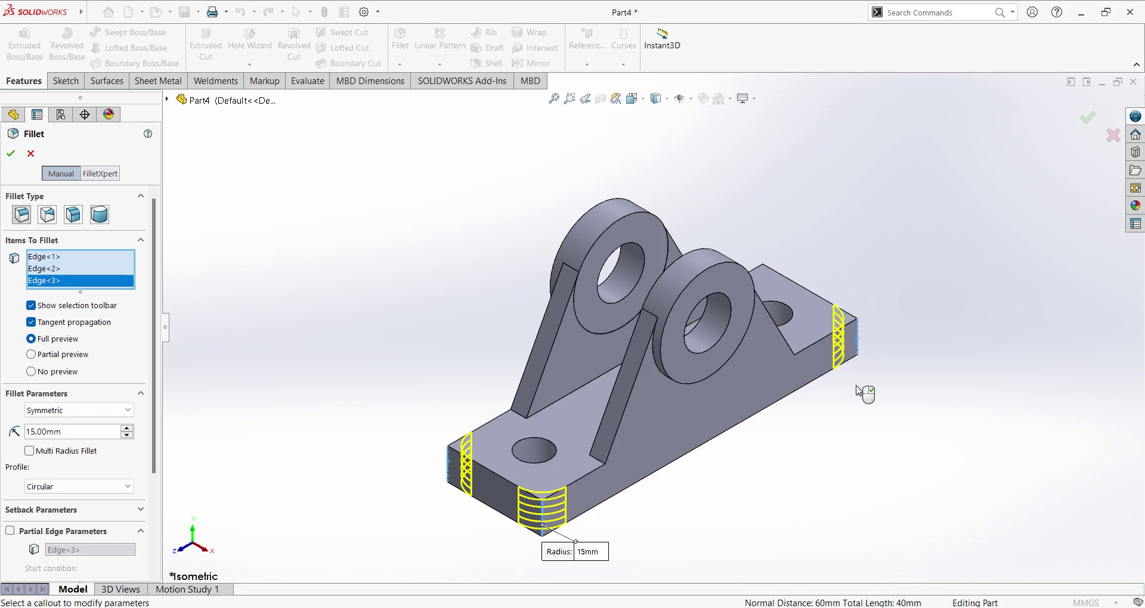
middle_click_drag(864, 391, 892, 305)
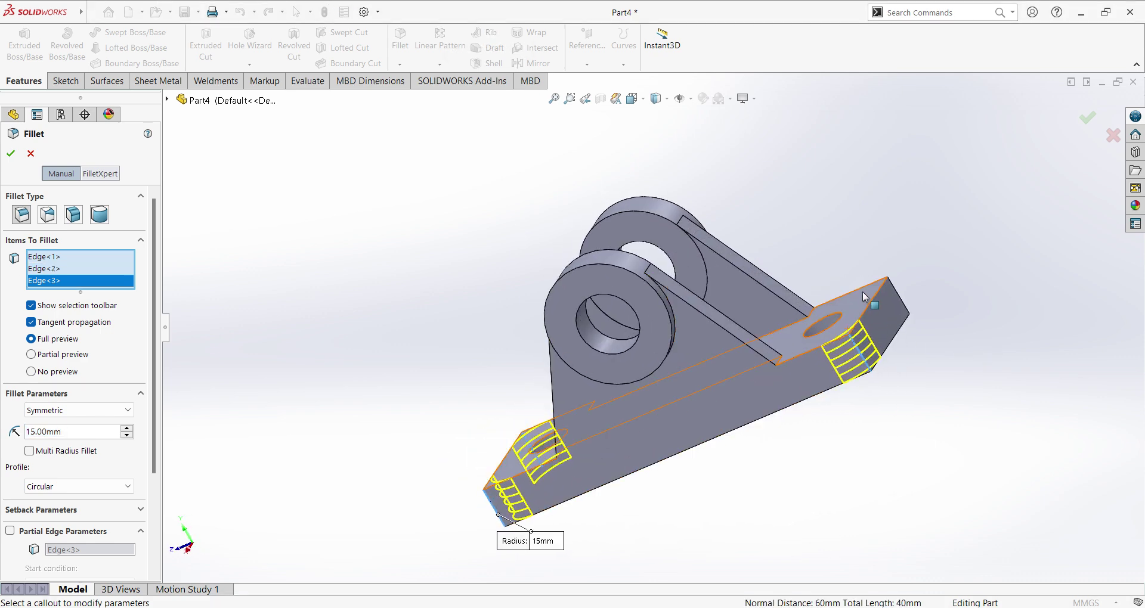
left_click(894, 303)
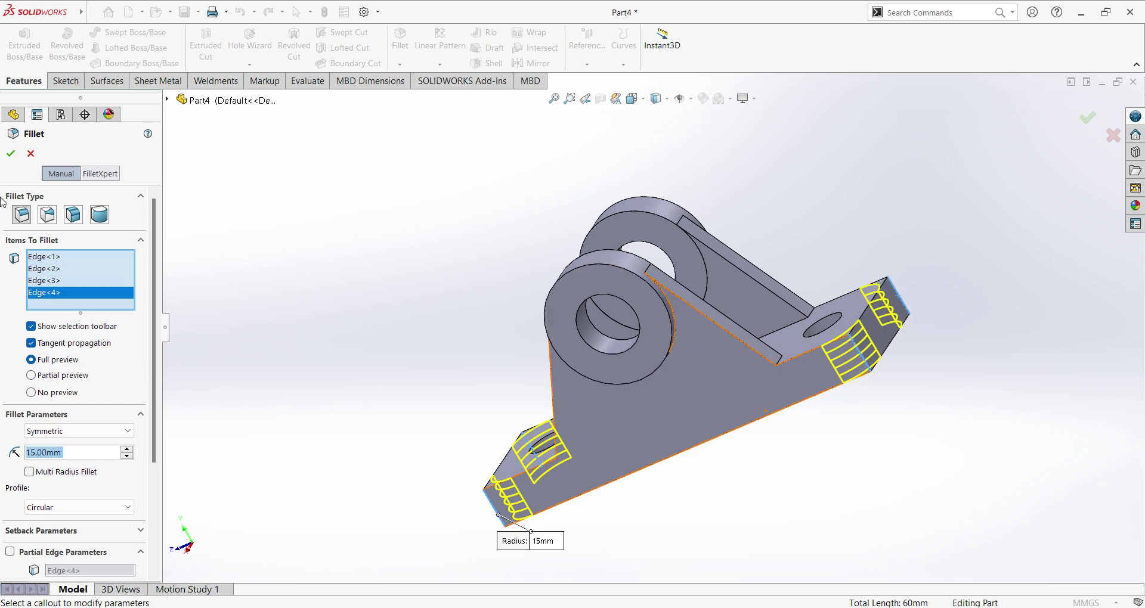
left_click(11, 155)
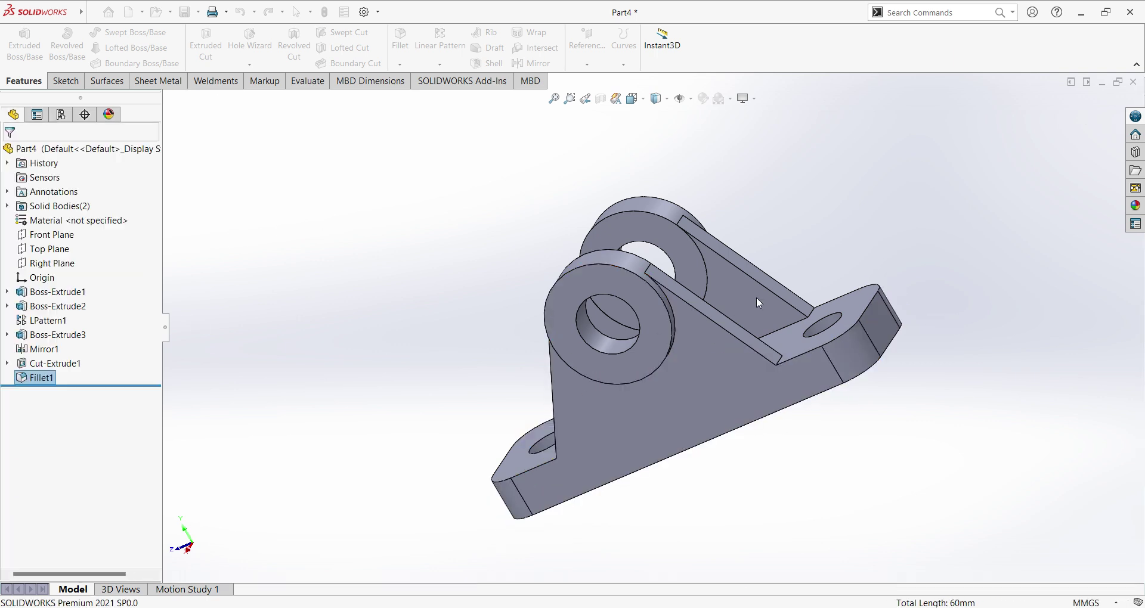
left_click(633, 99)
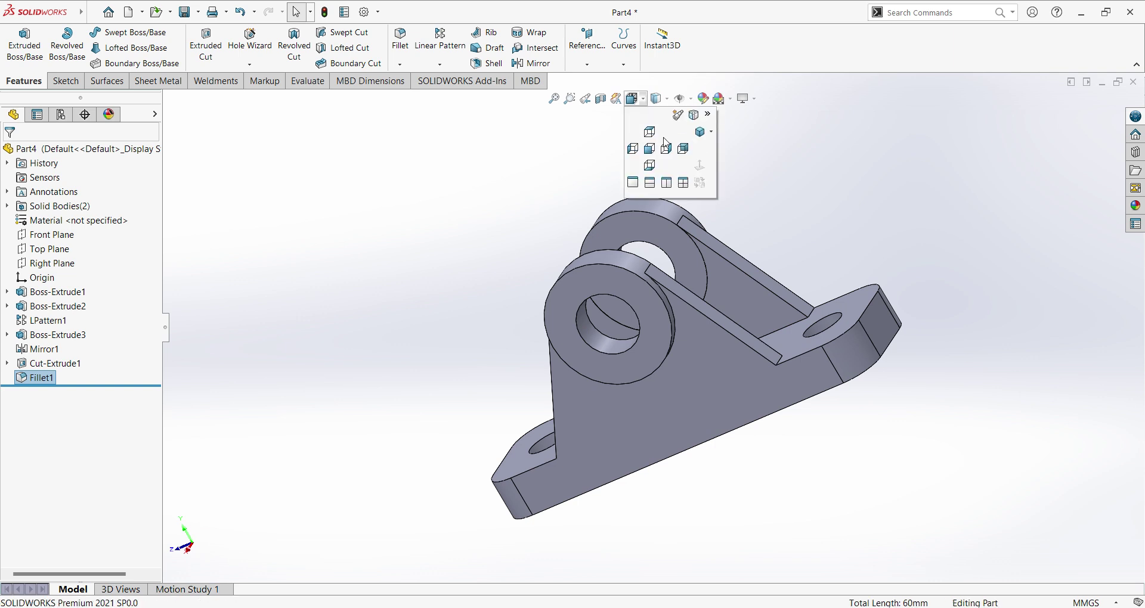
left_click(701, 132)
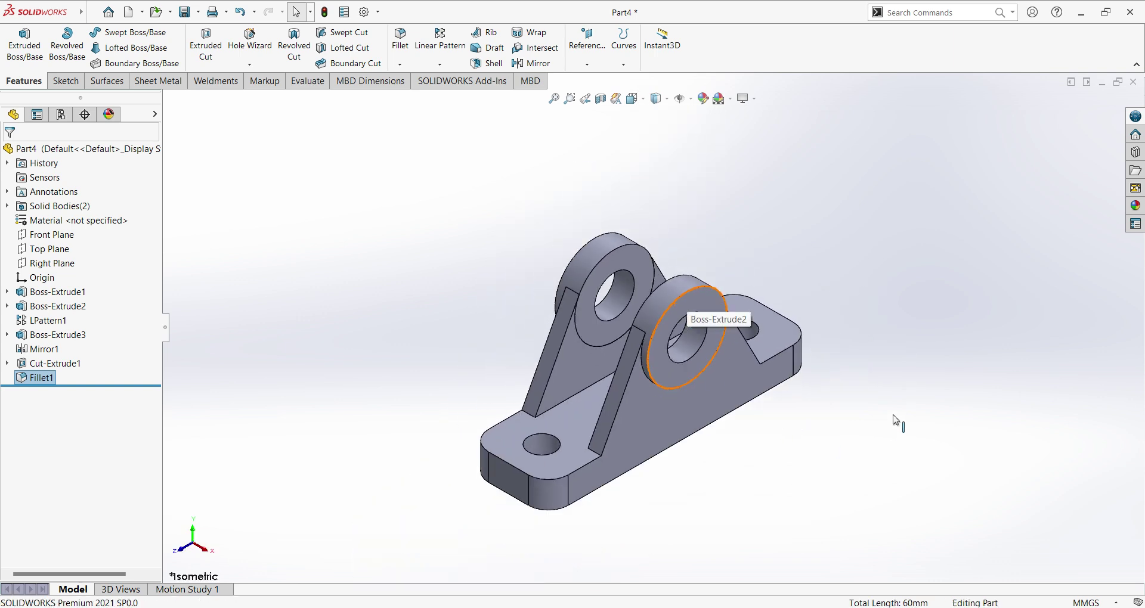
- Fit the bracket in view, compare it against the sk4.JPG reference, then return to SOLIDWORKS
key("f")
middle_click_drag(778, 292, 585, 243, "ctrl")
scroll(587, 245, "down", 2)
key("alt+Tab")
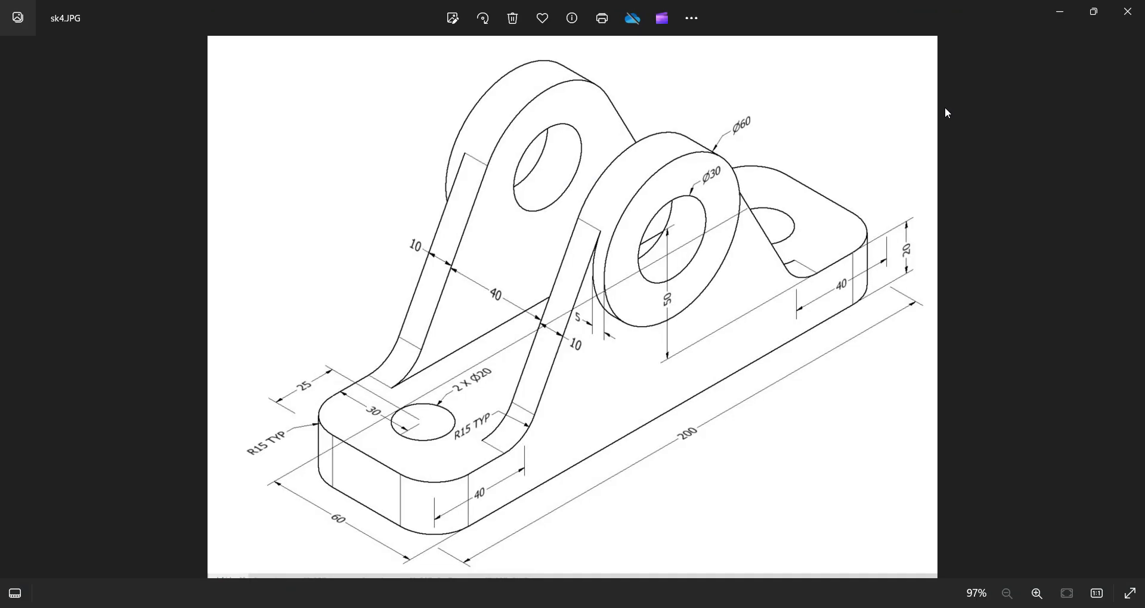
left_click(1094, 14)
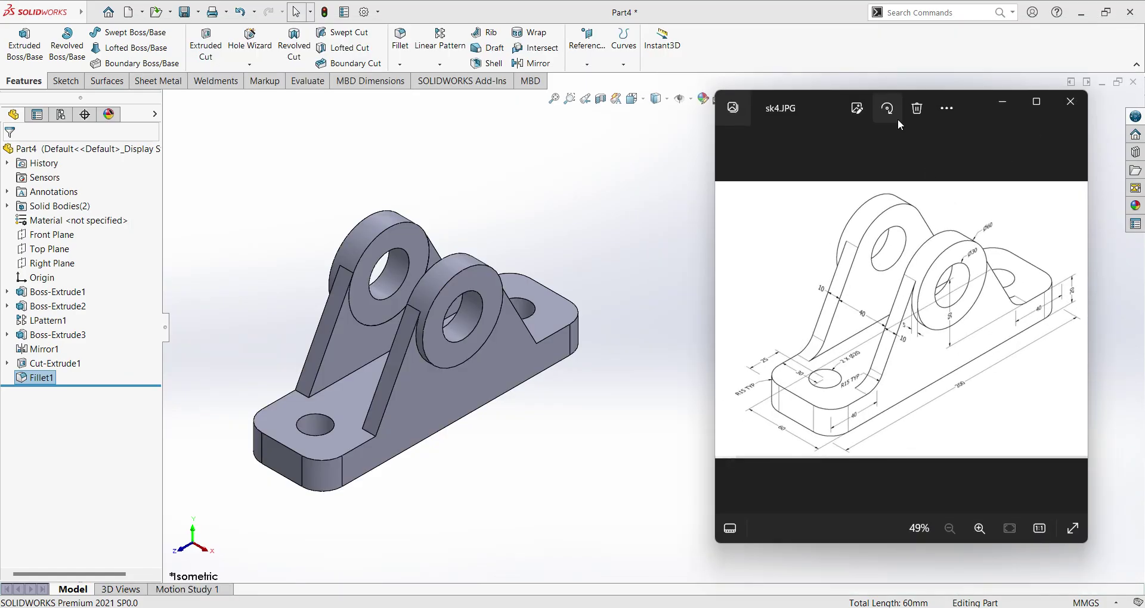
left_click_drag(823, 102, 761, 94)
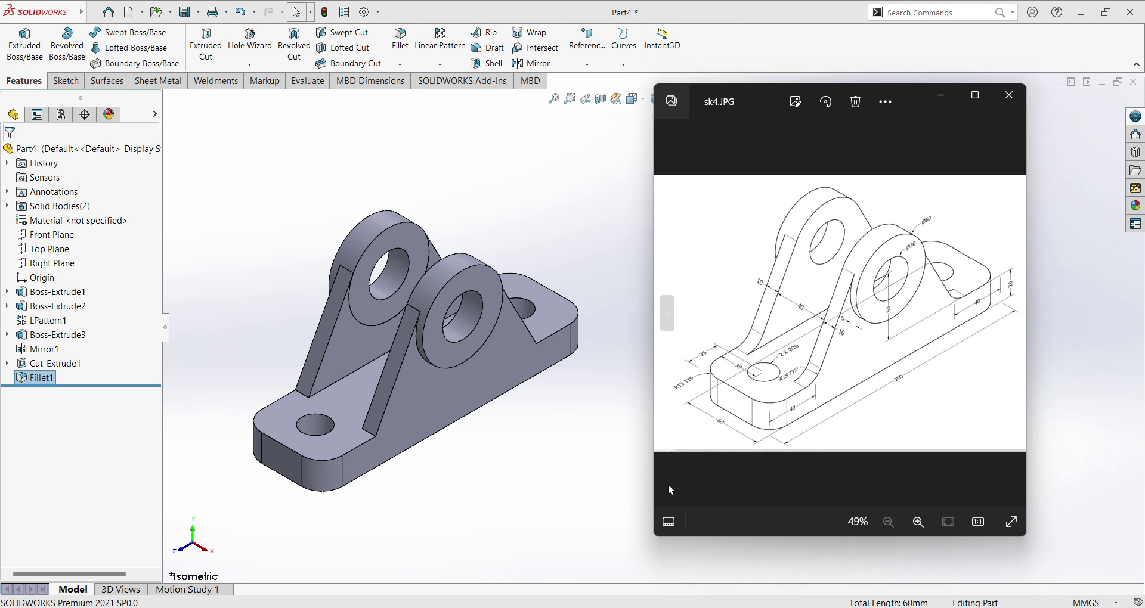
left_click(497, 468)
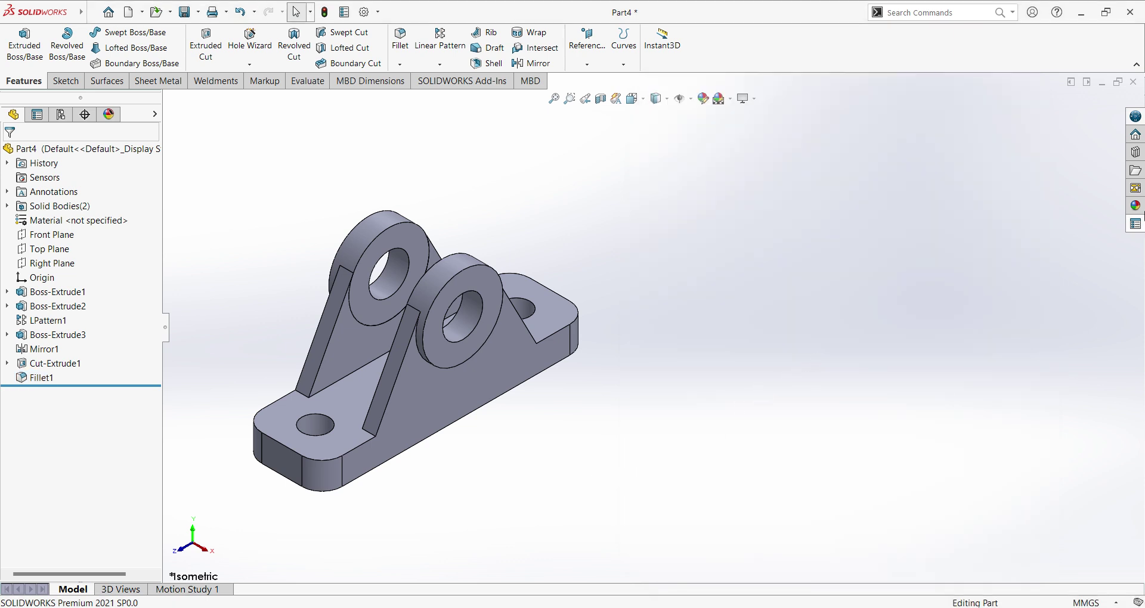
- Apply the Metal > Steel > brushed steel appearance to the entire Part4 bracket
left_click(1136, 207)
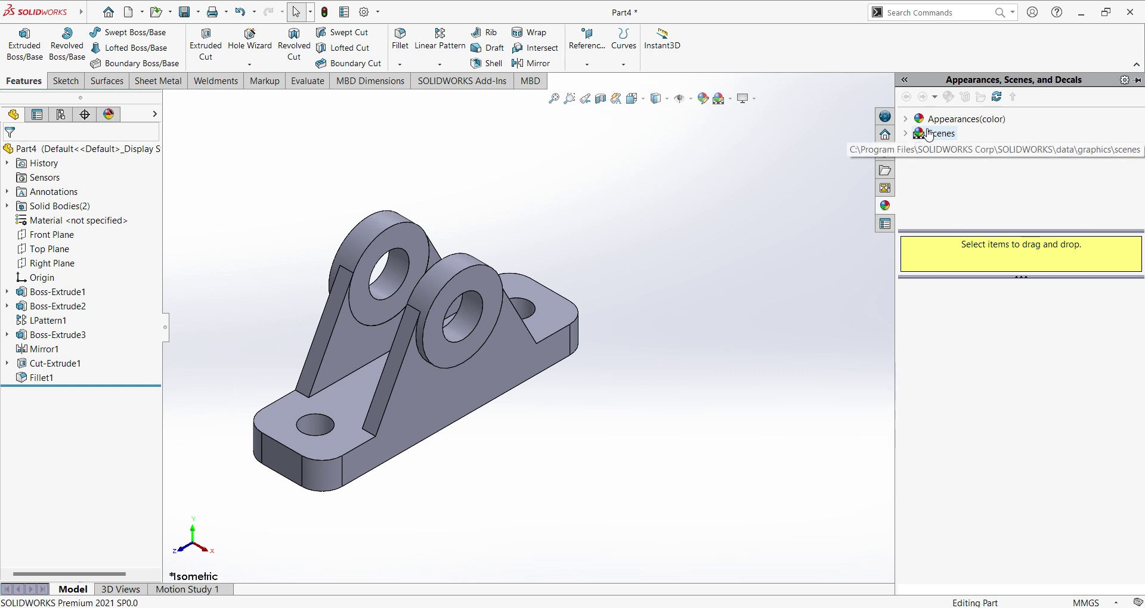
left_click(906, 120)
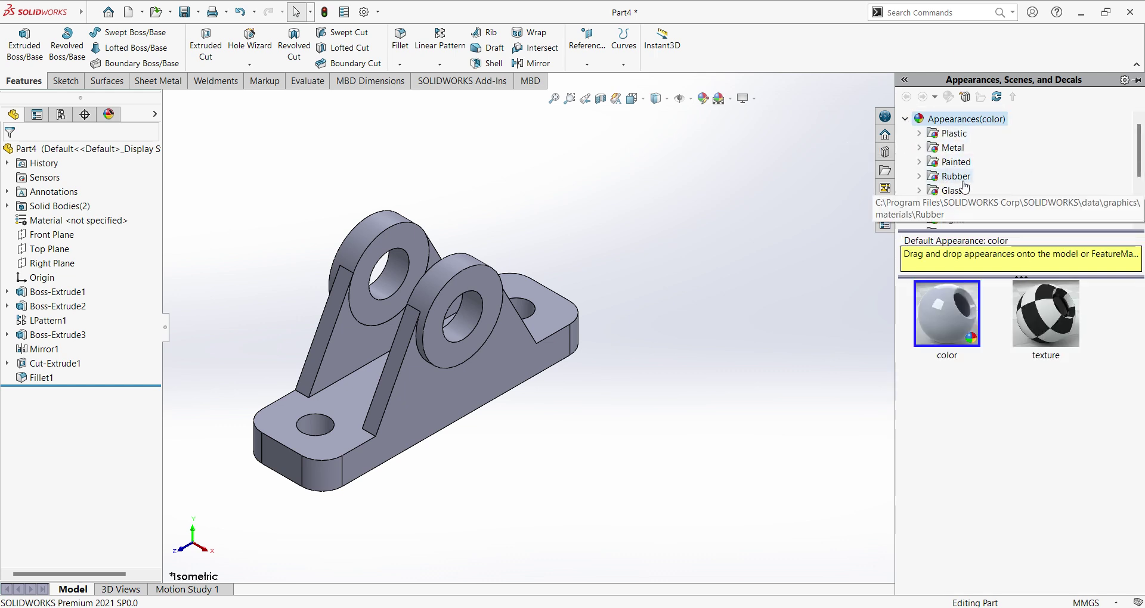
left_click(921, 149)
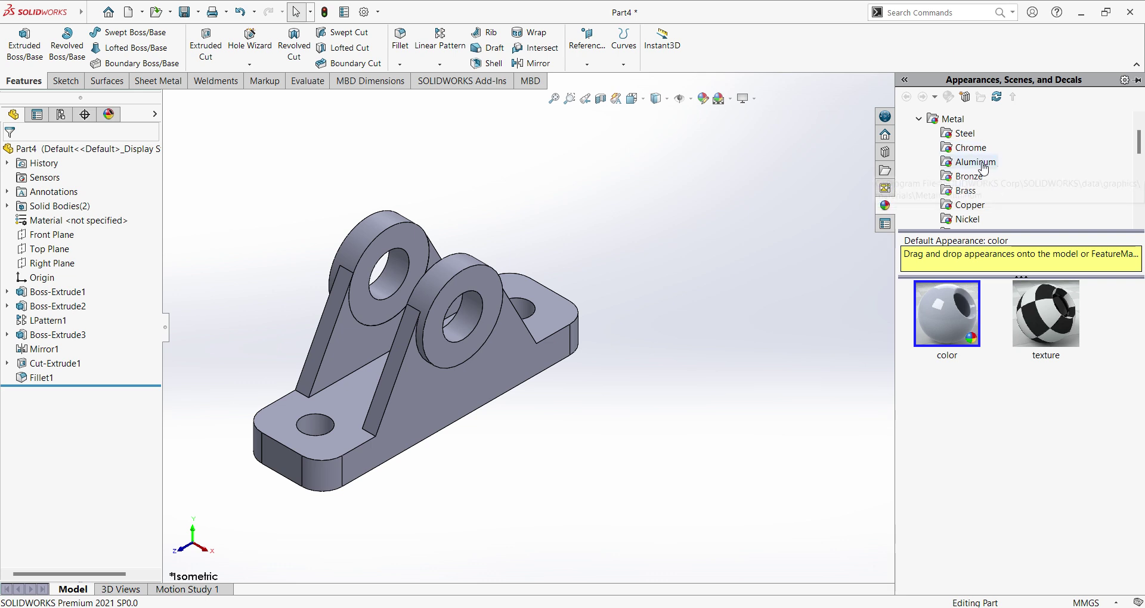
scroll(989, 185, "down", 5)
scroll(976, 192, "up", 5)
scroll(976, 193, "up", 1)
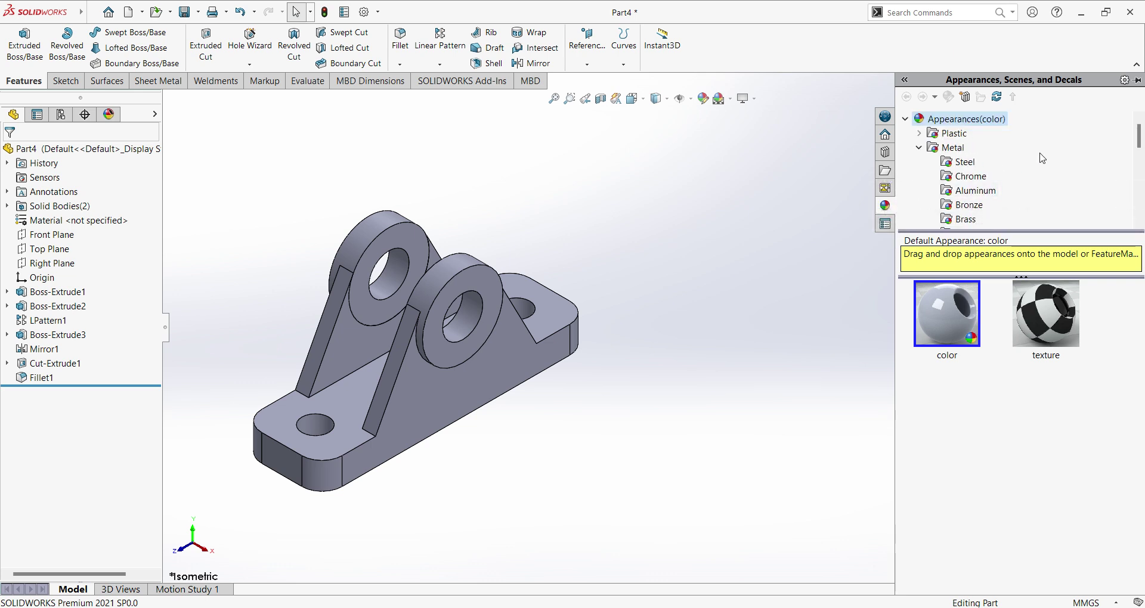
left_click(961, 162)
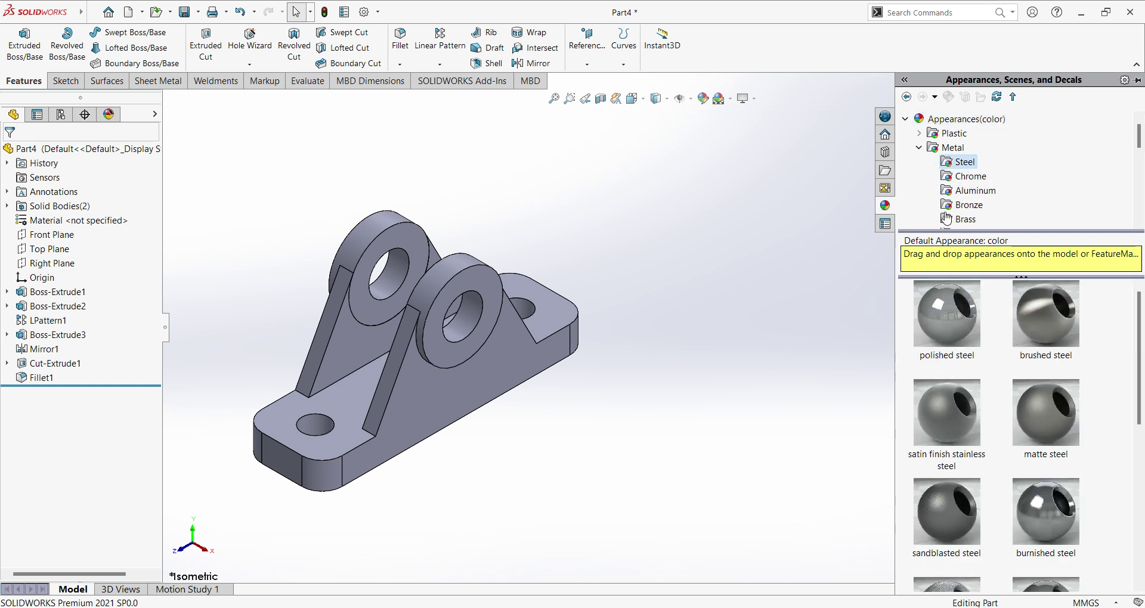
scroll(987, 357, "down", 3)
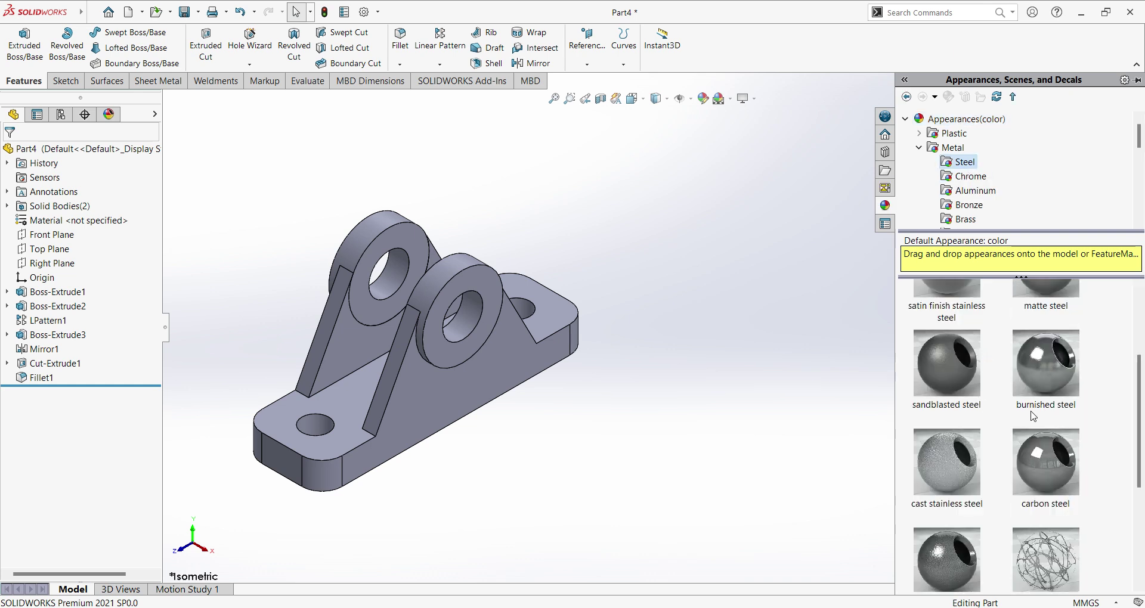
scroll(997, 434, "down", 3)
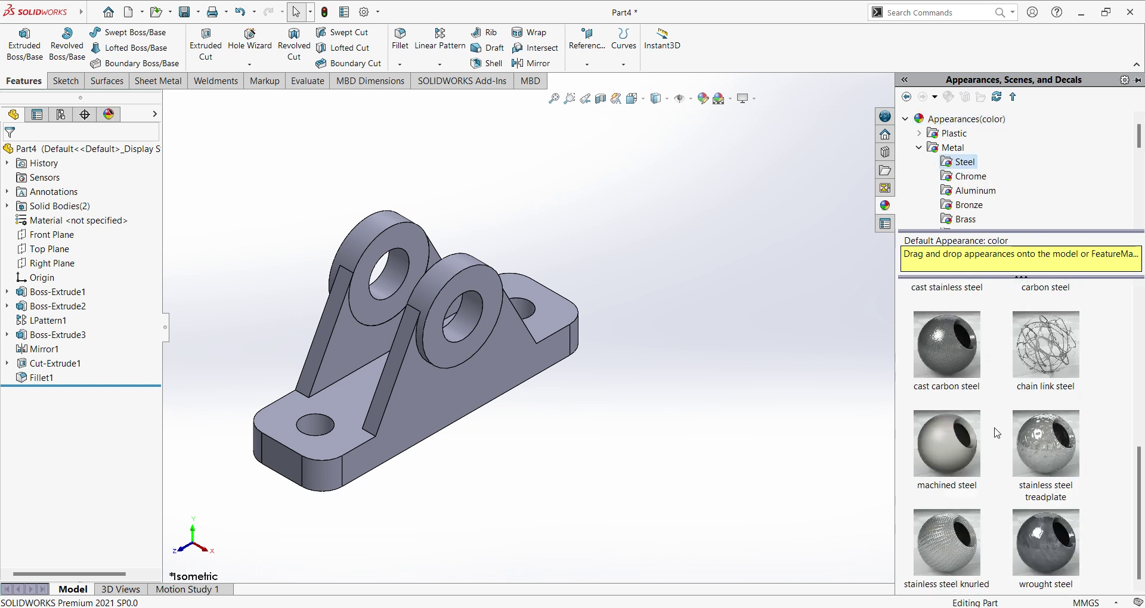
scroll(997, 433, "up", 5)
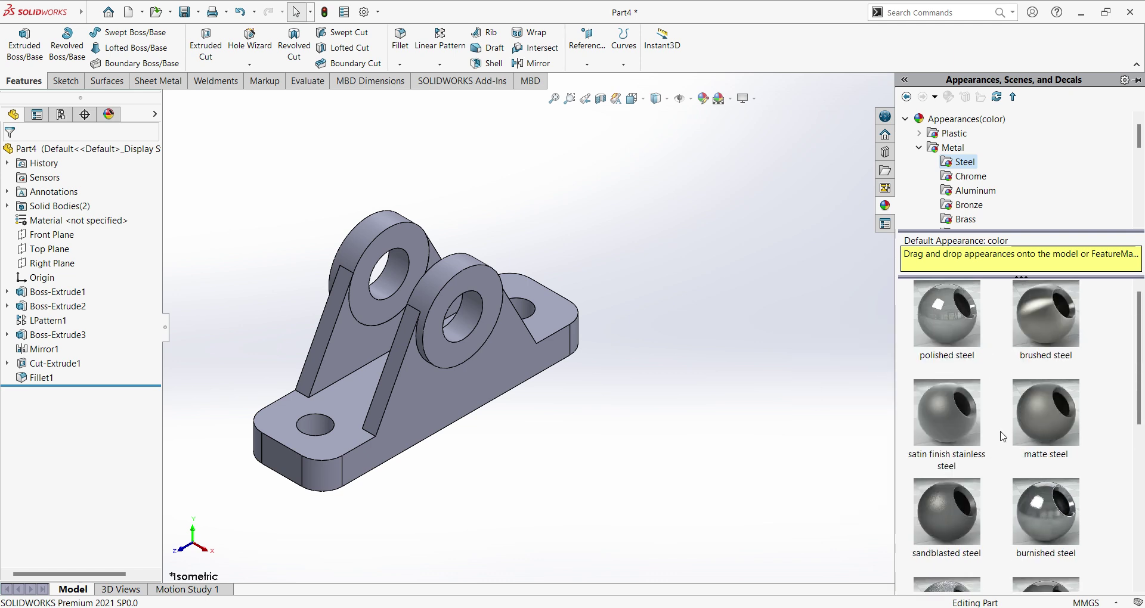
double_click(1062, 327)
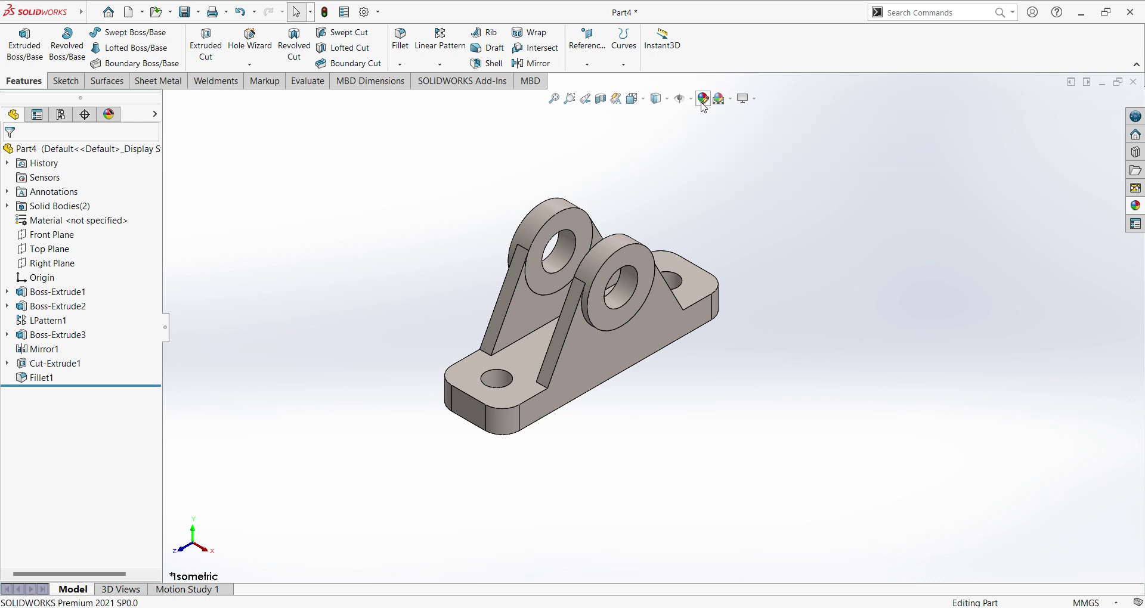
- Edit the part's appearance, trying cyan, green, yellow, magenta, purple and tan spectrum colours
left_click(704, 99)
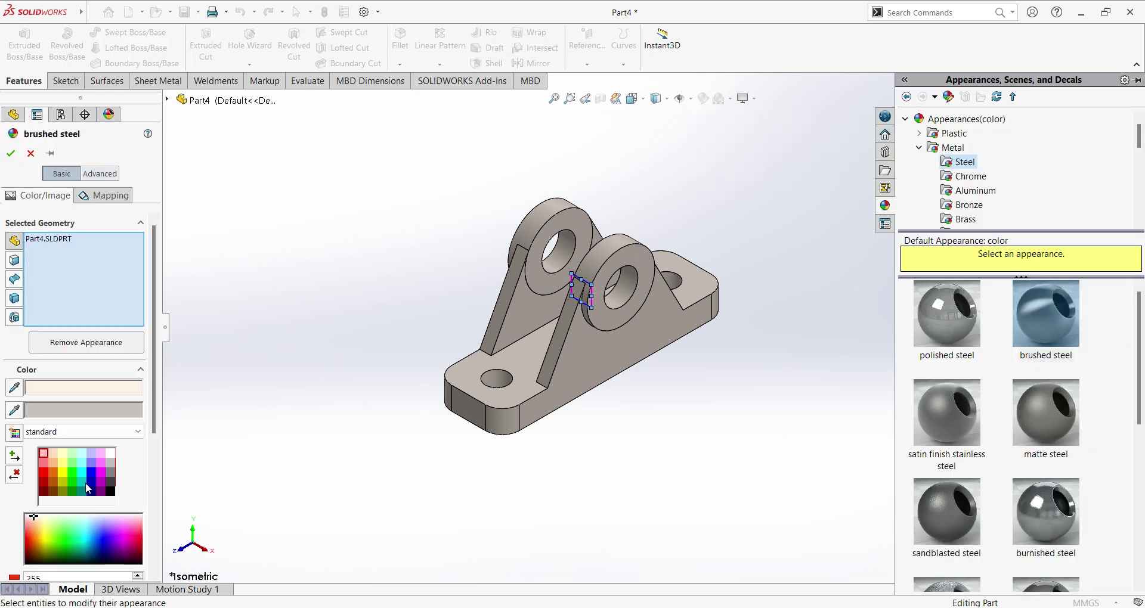
left_click(86, 537)
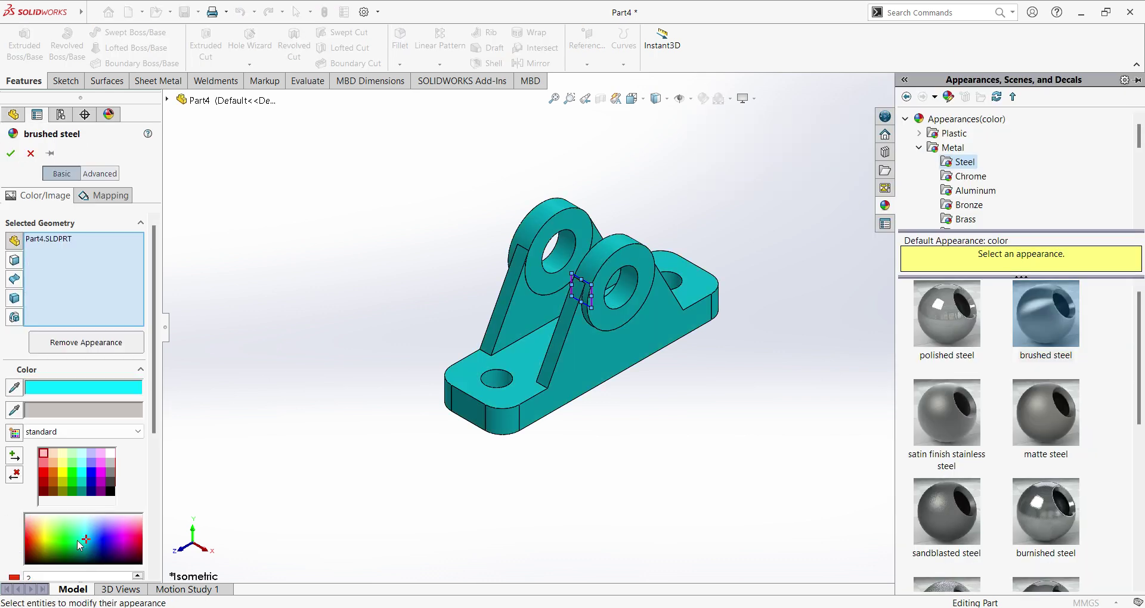
left_click(76, 539)
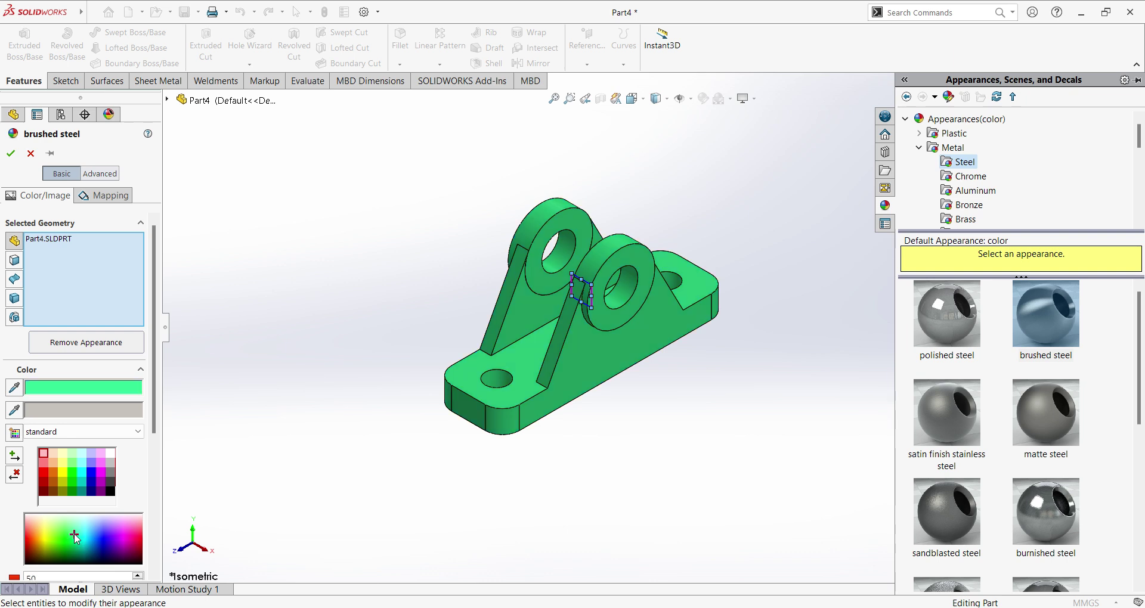
left_click(74, 523)
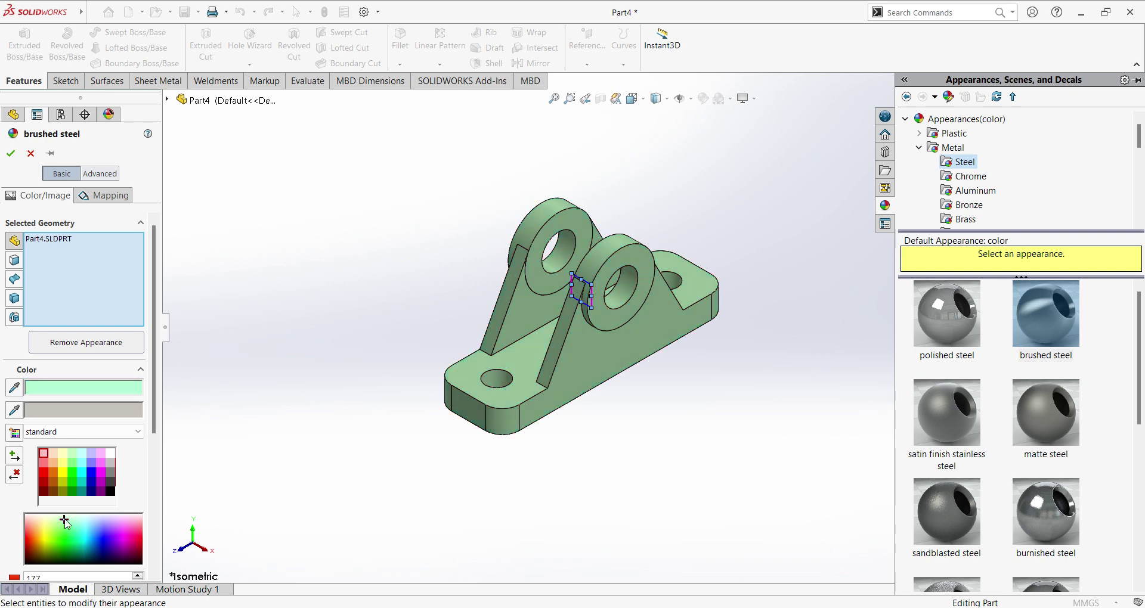
left_click(50, 518)
left_click(43, 527)
left_click(126, 528)
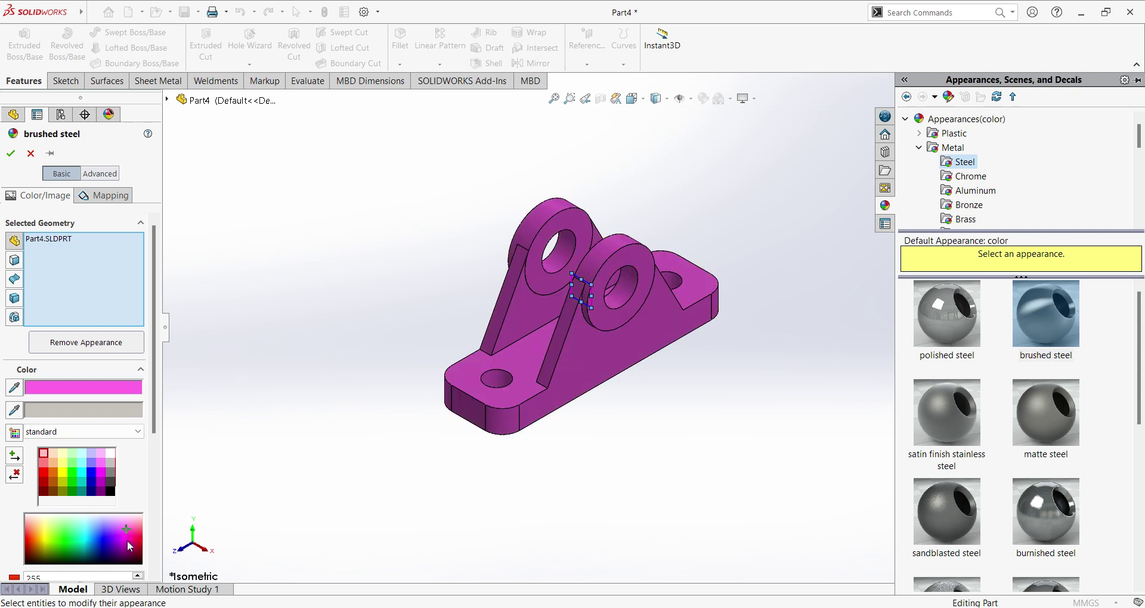
left_click(127, 540)
left_click(121, 517)
left_click(103, 517)
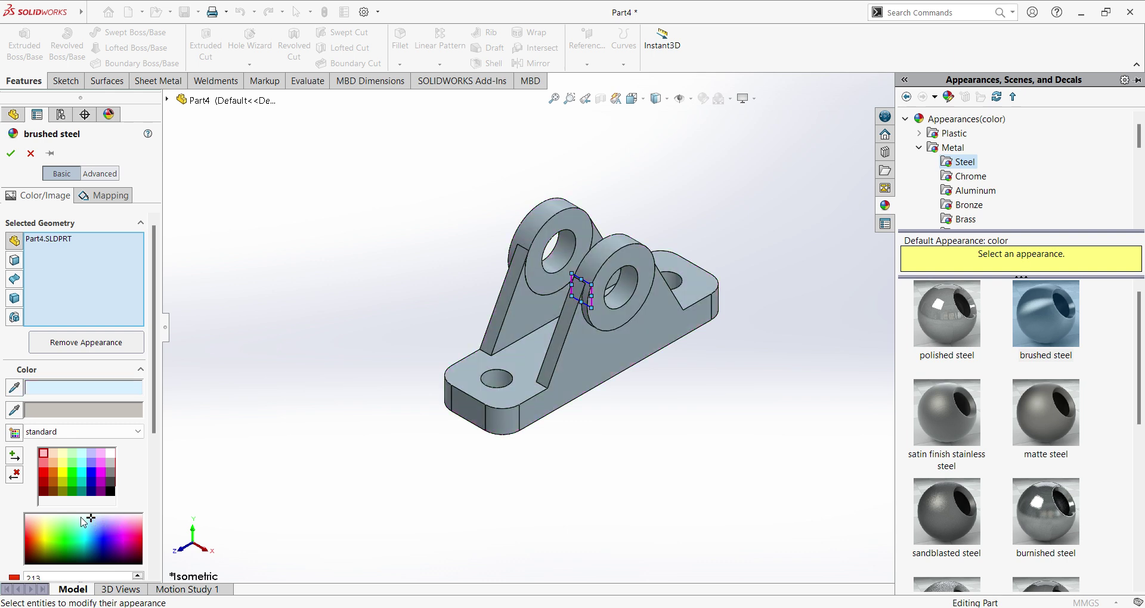
left_click(78, 518)
left_click(73, 534)
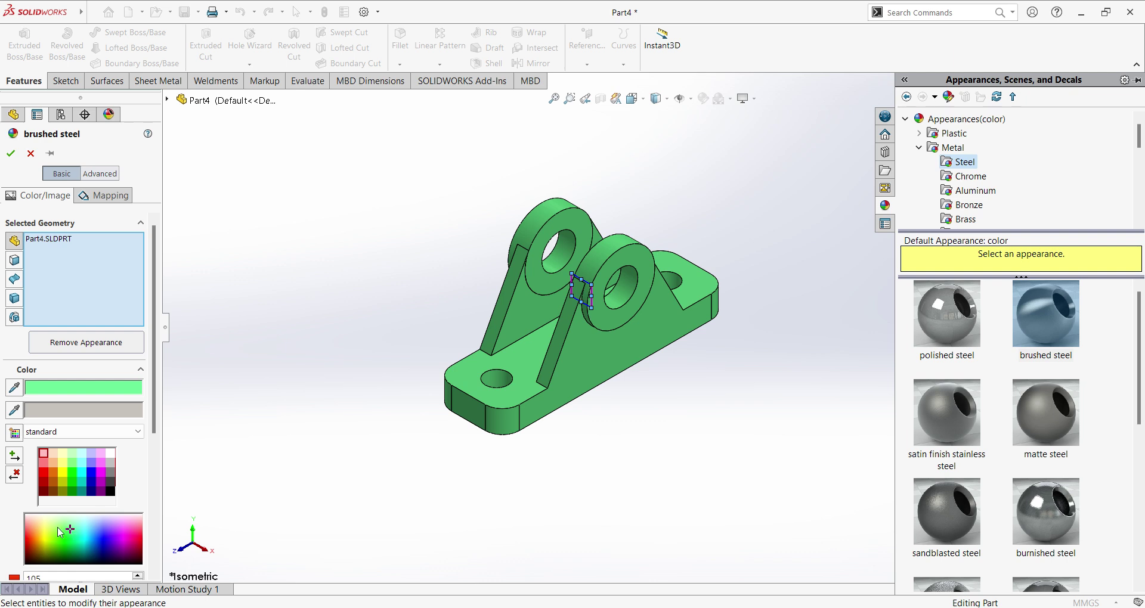
left_click(58, 527)
left_click(40, 525)
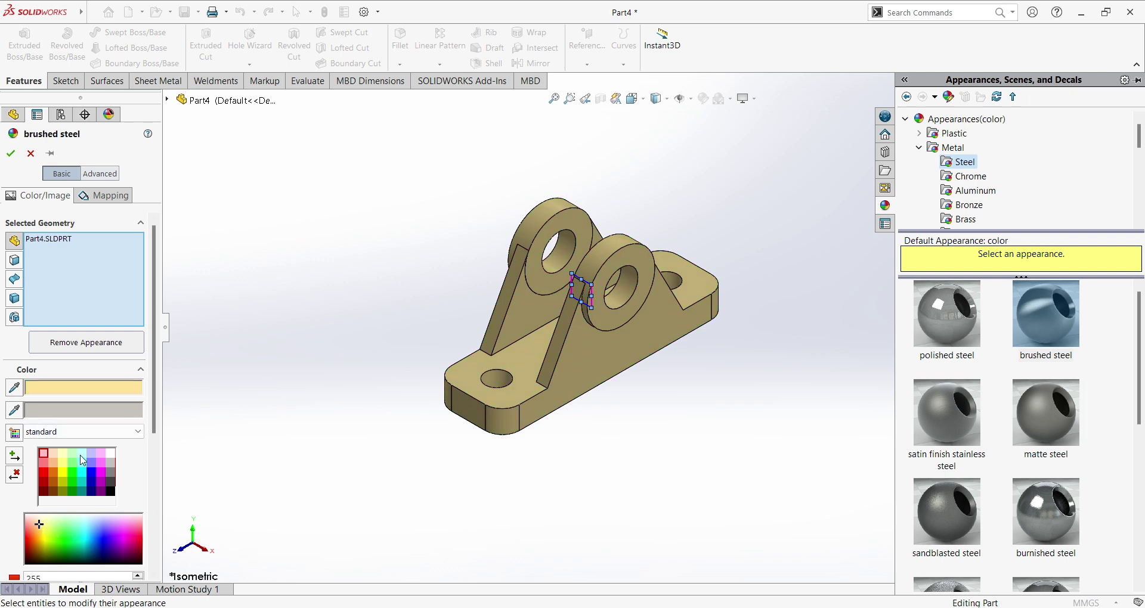
- Try teal, yellow, white, greys and black swatches, then settle on the top-left pink swatch
left_click(83, 461)
left_click(62, 463)
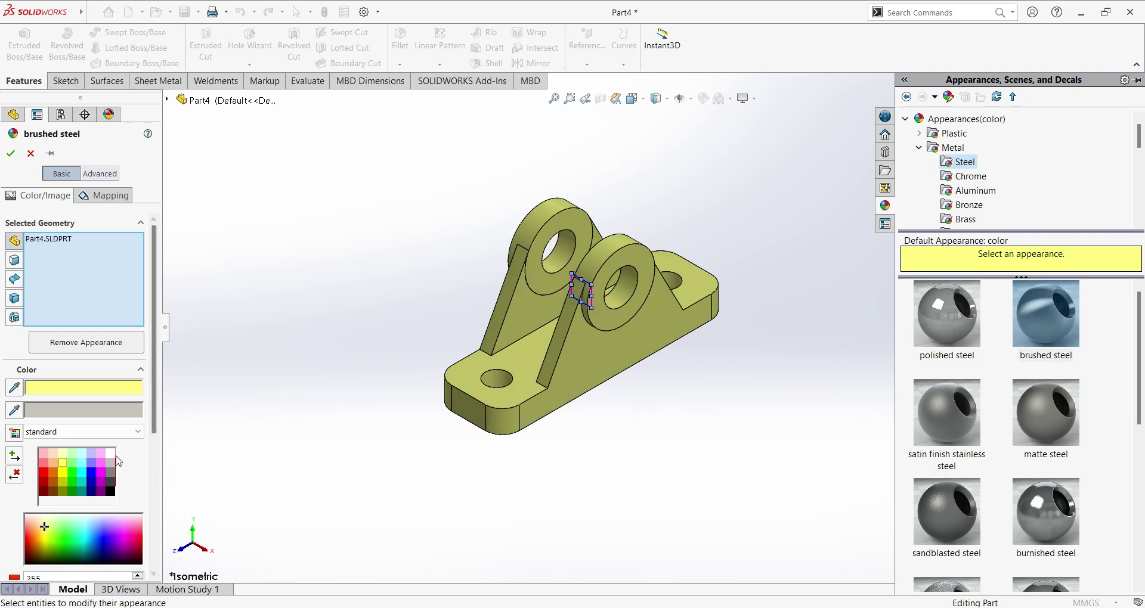
left_click(110, 454)
left_click(110, 464)
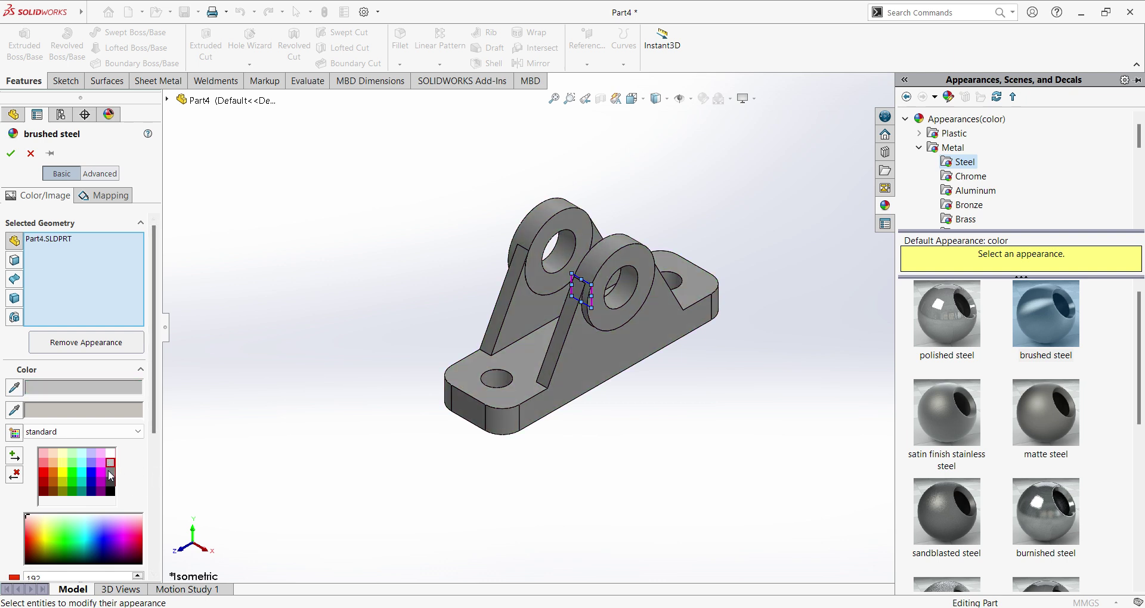
left_click(111, 472)
left_click(110, 482)
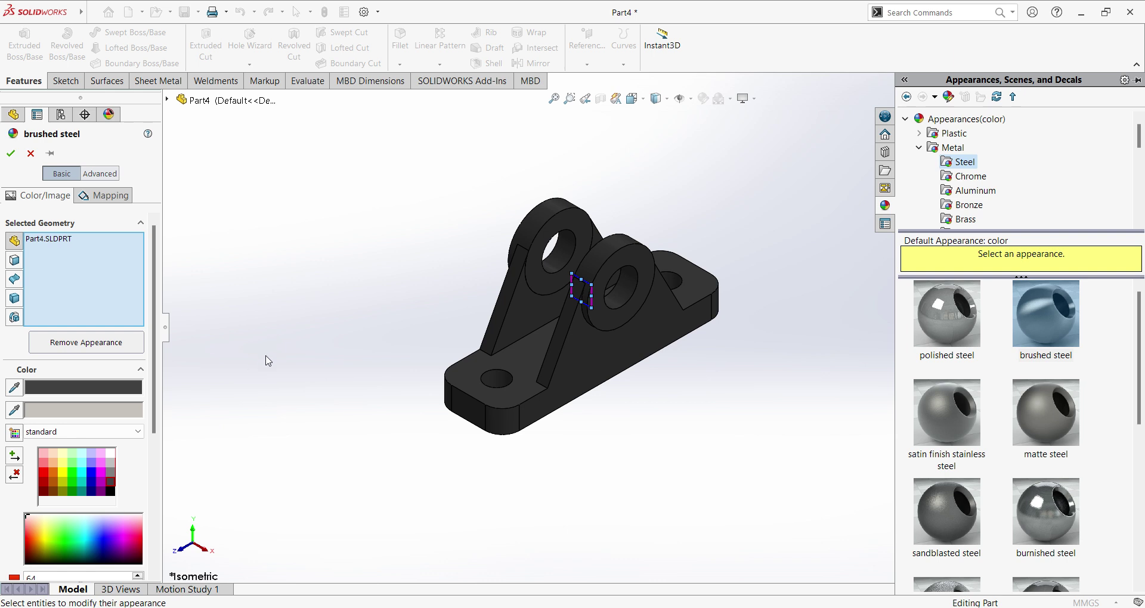
left_click(110, 454)
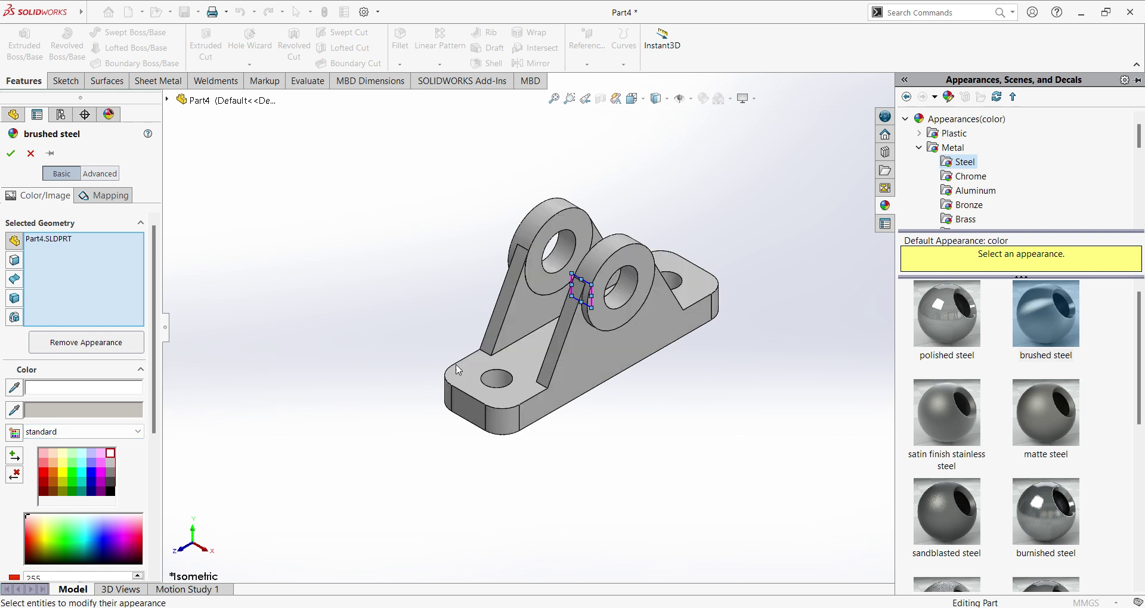
left_click(45, 456)
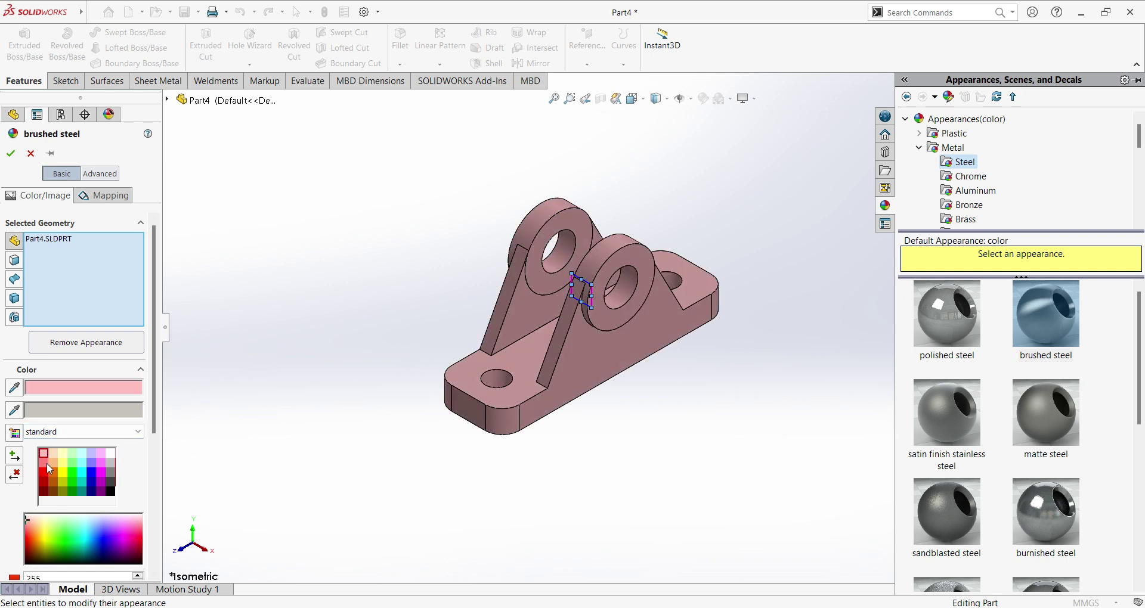
left_click(11, 155)
- Snap the pink bracket to isometric view, then pan and zoom it to fill the viewport
middle_click_drag(675, 233, 753, 360)
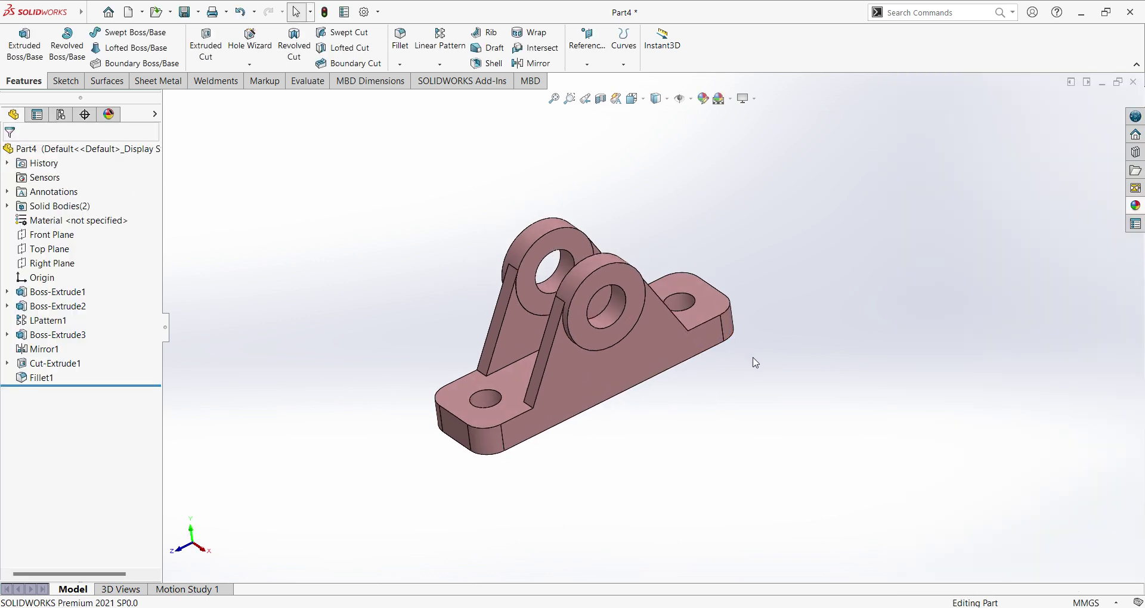
left_click(632, 98)
left_click(703, 136)
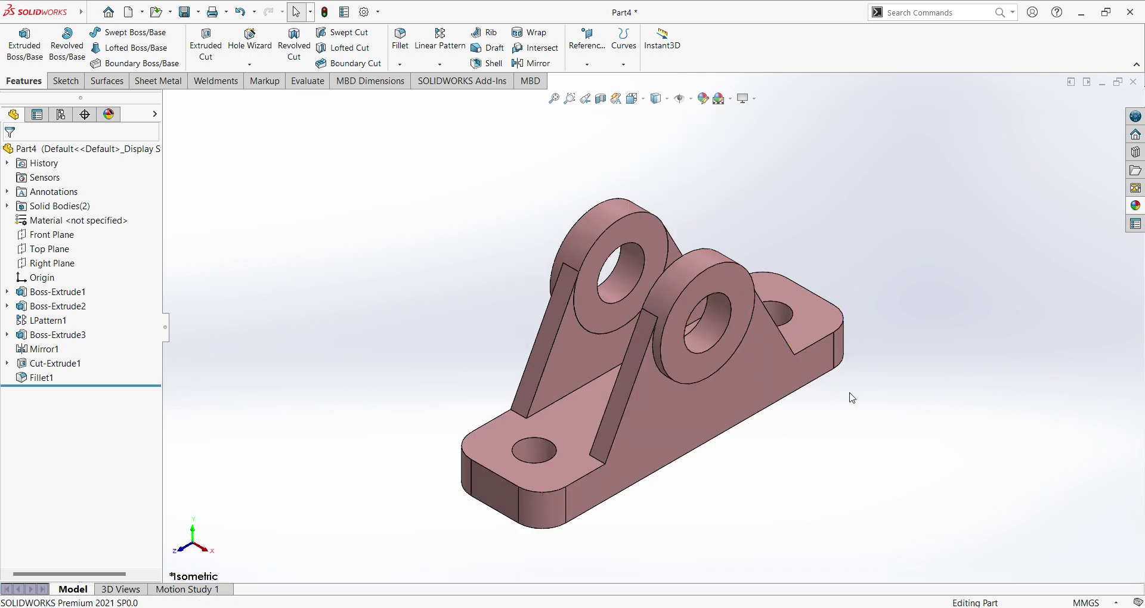
middle_click_drag(831, 410, 620, 379, "ctrl")
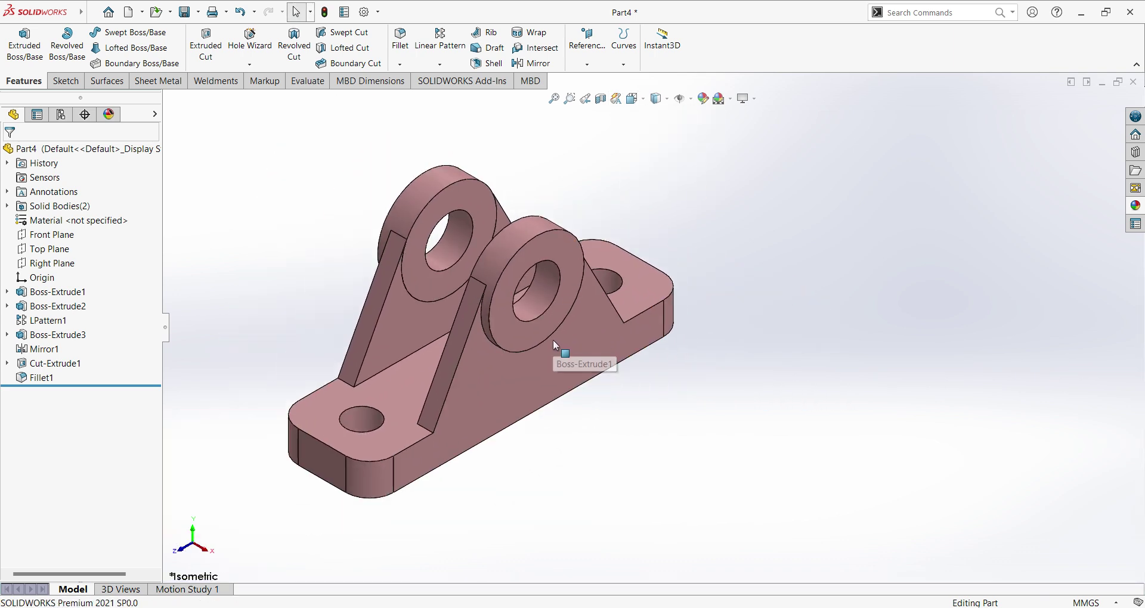
scroll(617, 326, "down", 2)
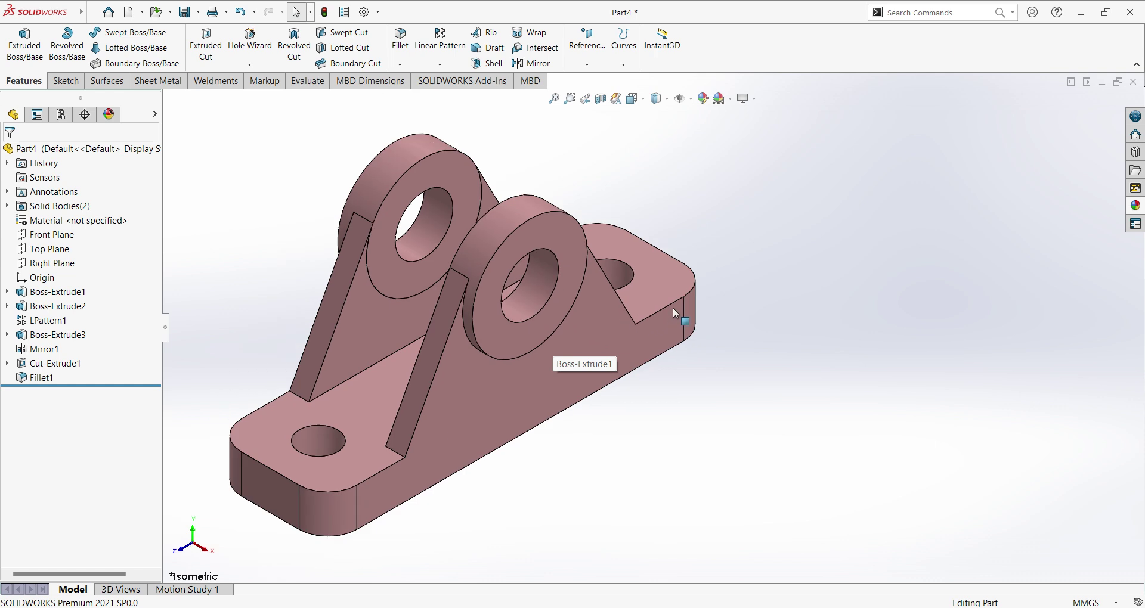